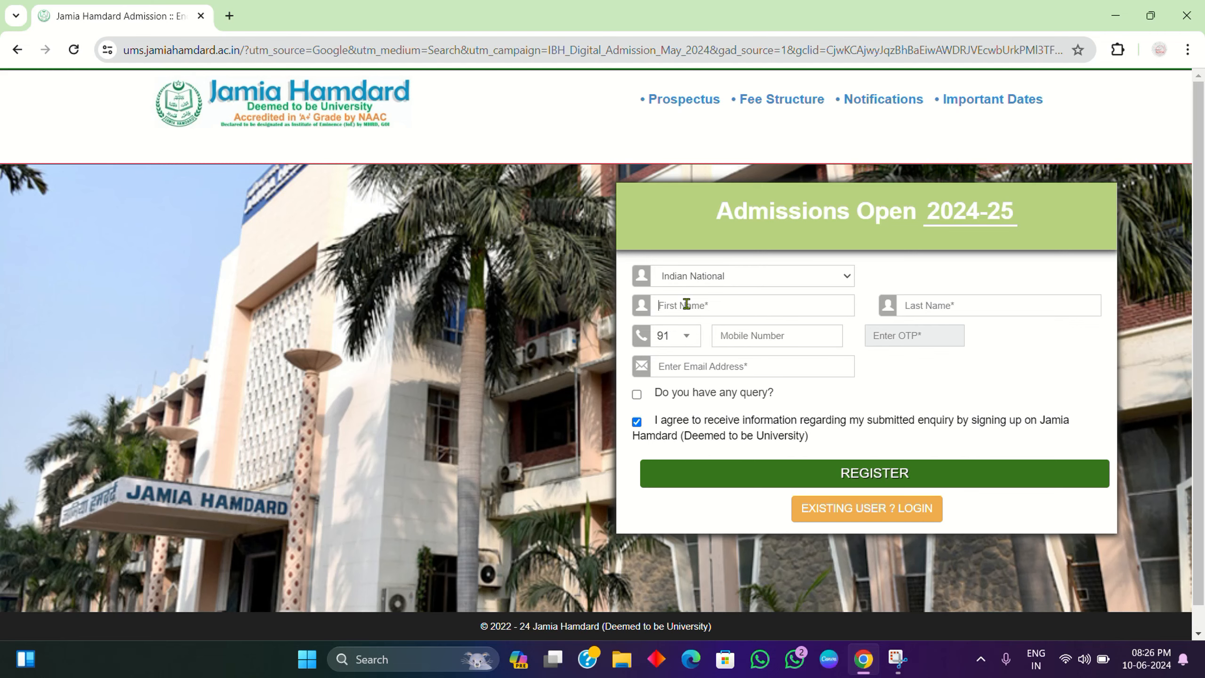
# Step: Enter the applicant's first name and last name in the registration form
pyautogui.click(687, 304)
pyautogui.write('X')
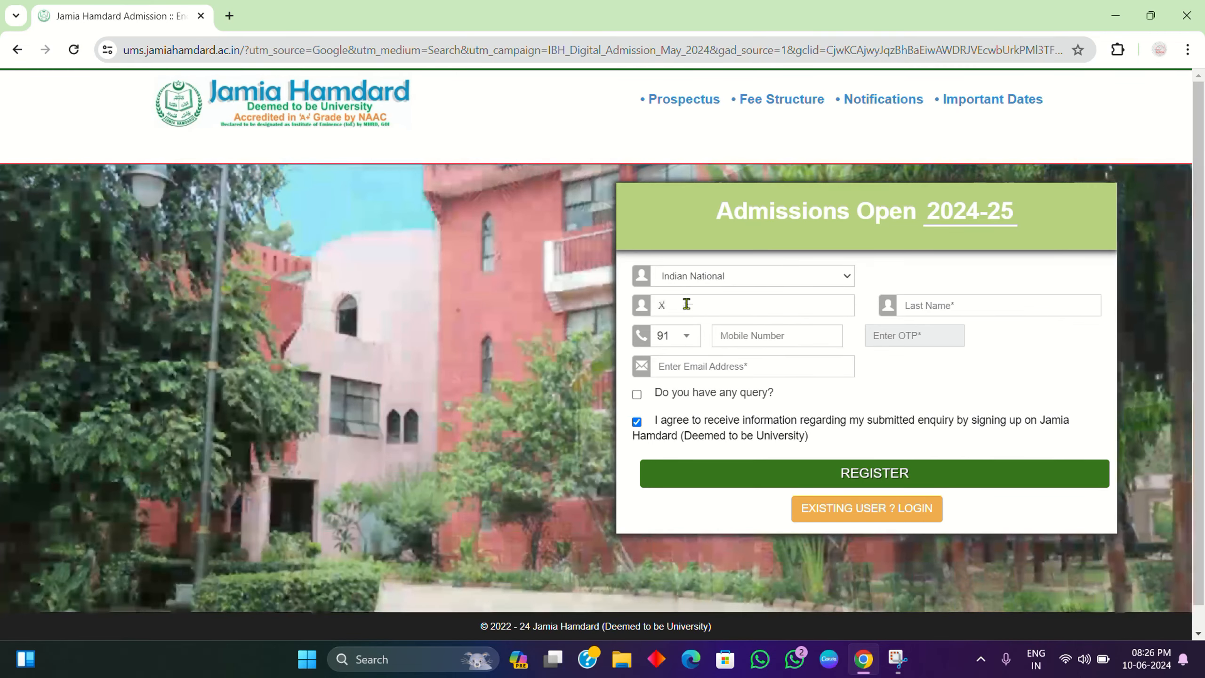
pyautogui.write('yzzz')
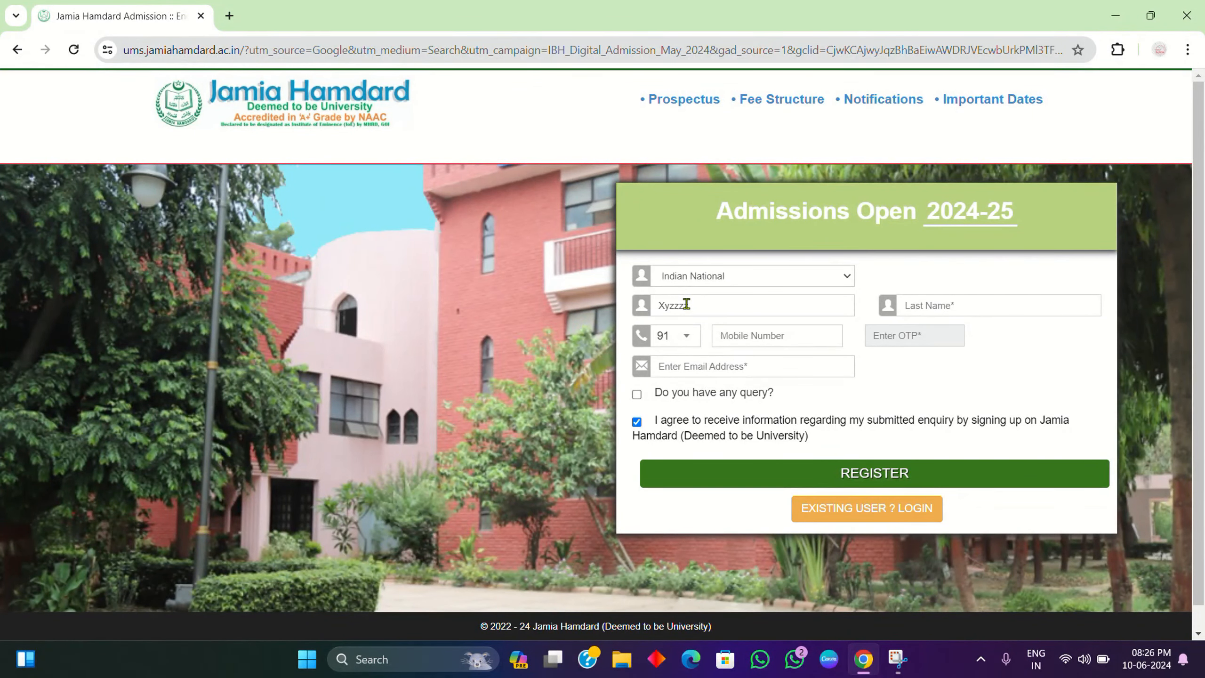
pyautogui.write('zza')
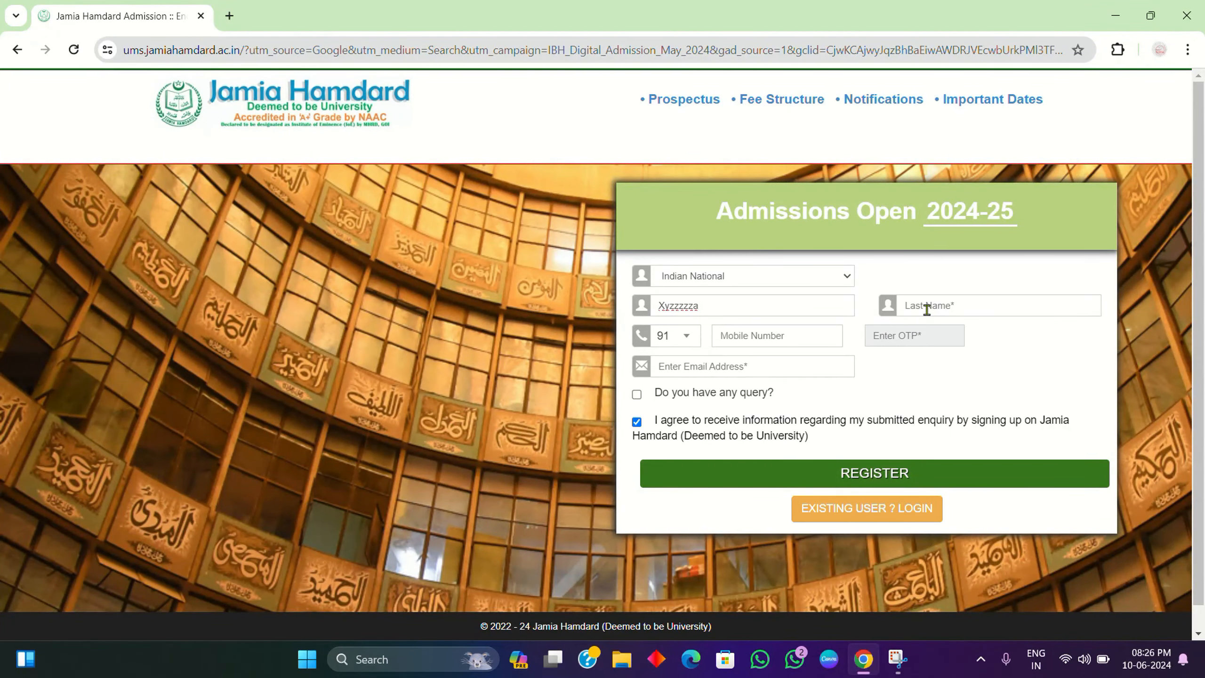
pyautogui.click(940, 305)
pyautogui.write('Addzzaa')
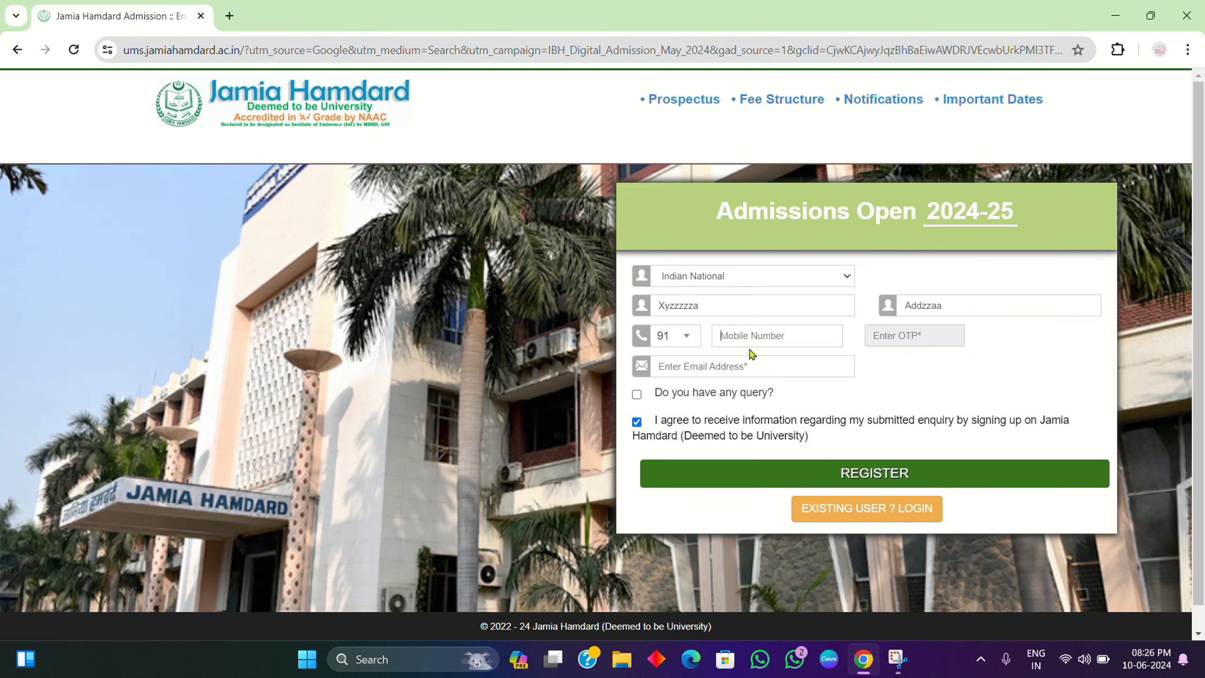
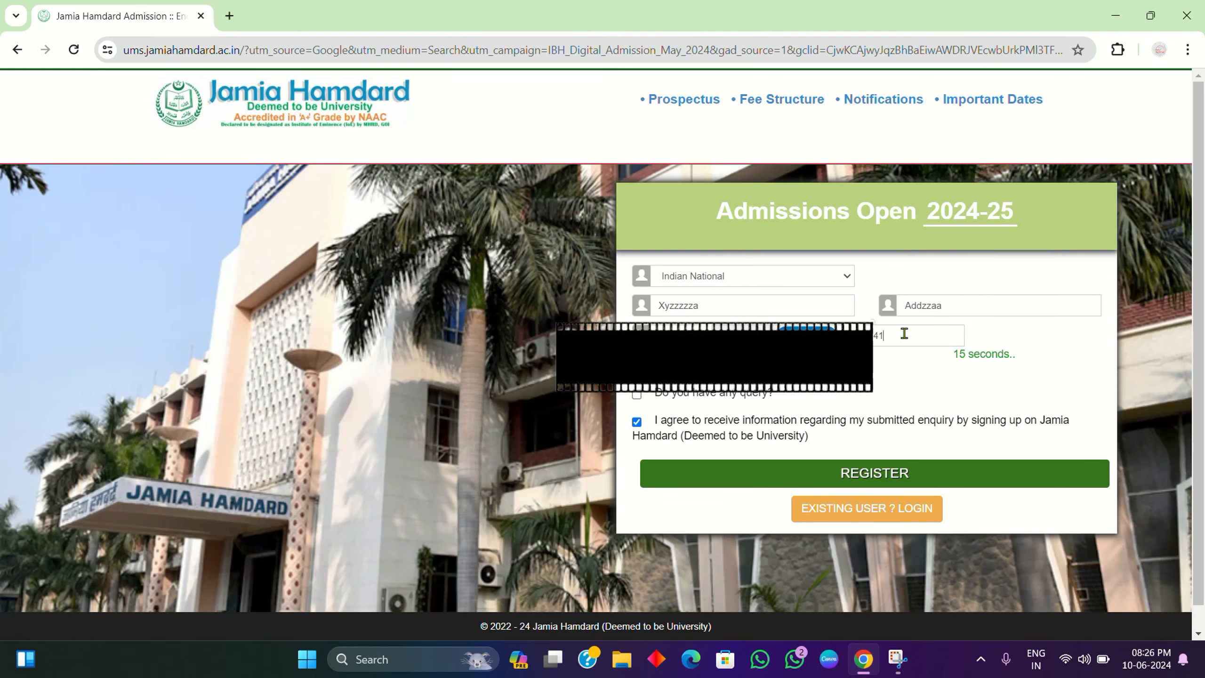
# Step: Enter the applicant's mobile number and the received OTP
pyautogui.click(787, 366)
# Step: Fill in the saved e-mail, submit the registration, and dismiss the 'Email Id is Already Exist' error
pyautogui.click(797, 401)
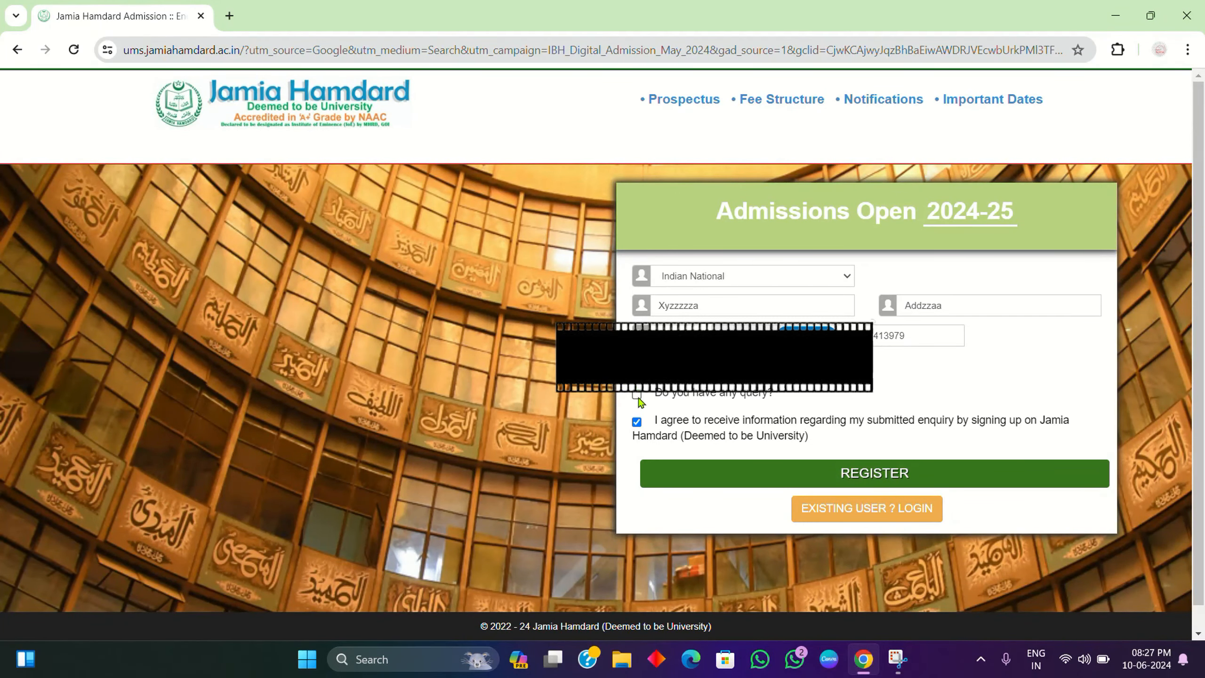
pyautogui.click(851, 489)
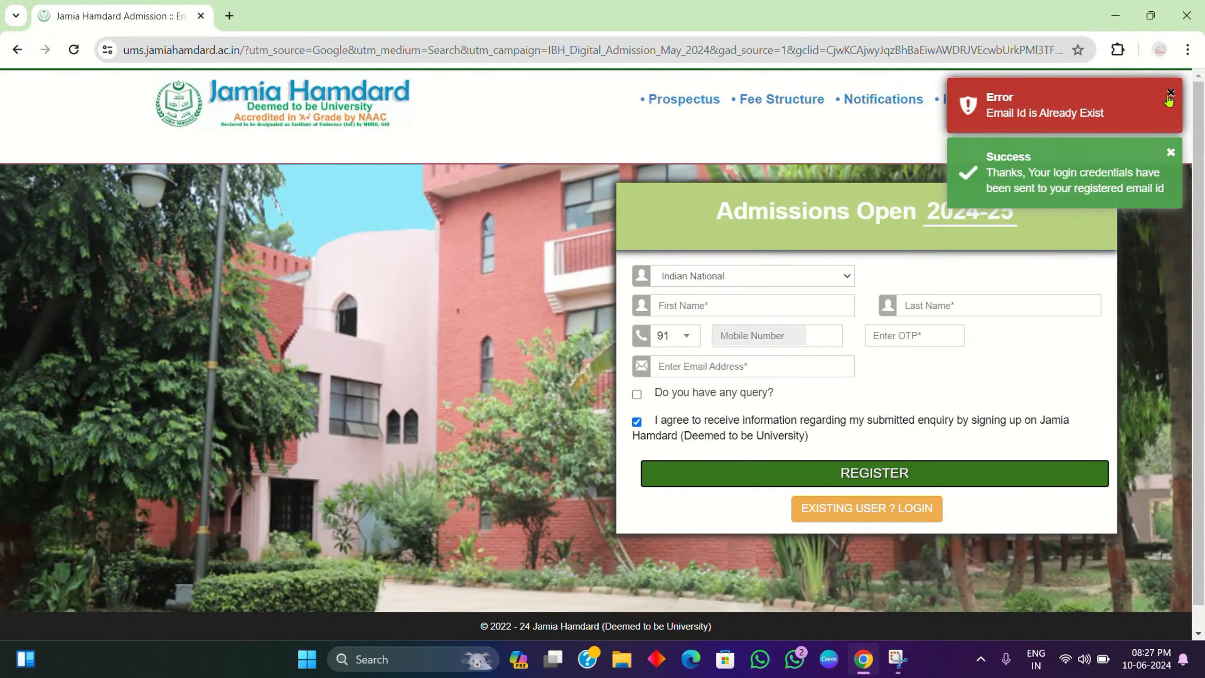
pyautogui.click(1170, 94)
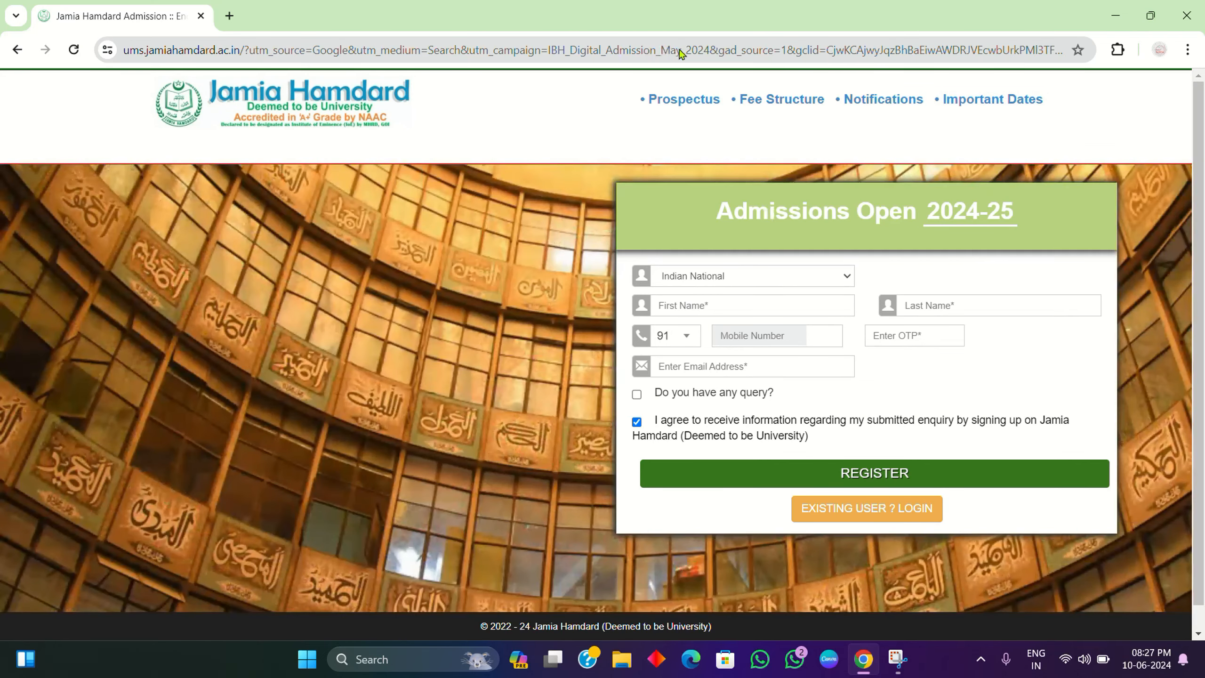
# Step: Open the Jamia Hamdard Admission Enquiry email in Gmail in a new tab
pyautogui.click(230, 17)
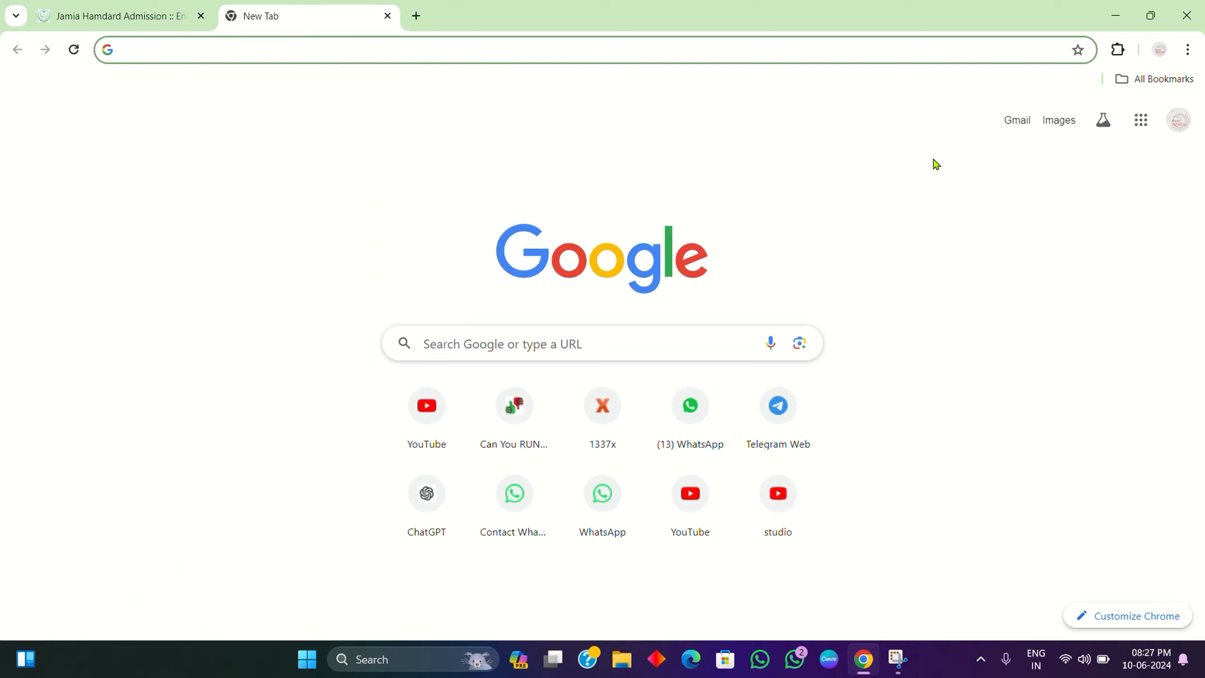
pyautogui.click(1180, 120)
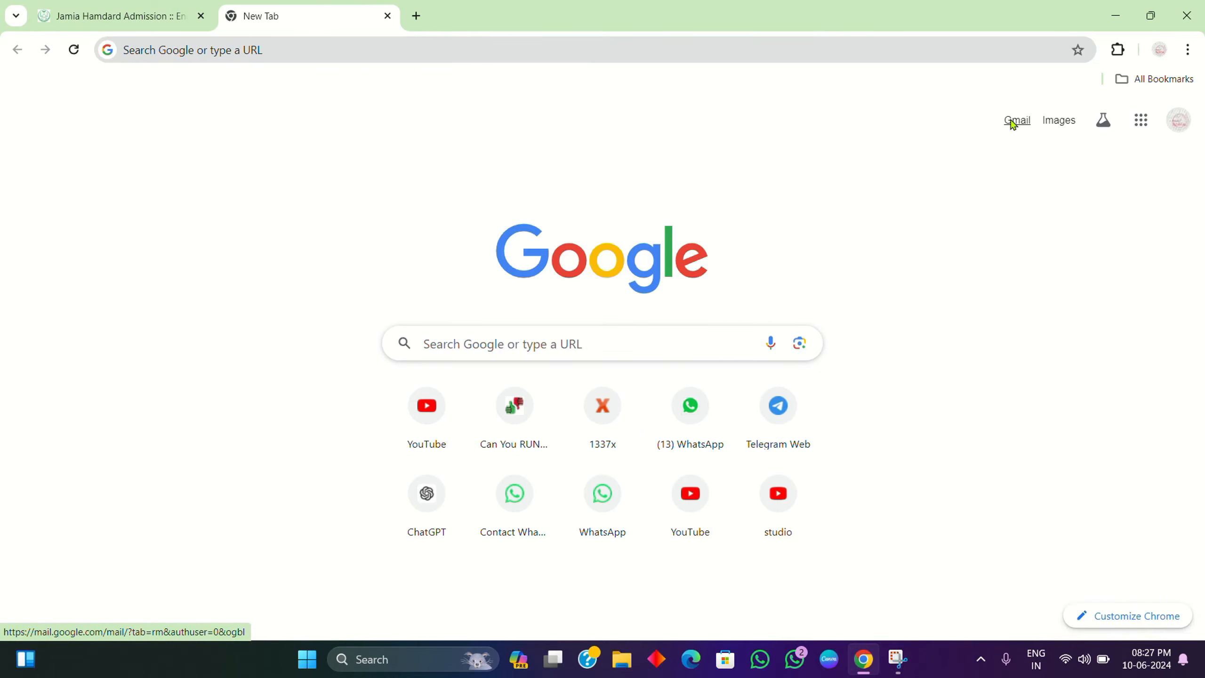
pyautogui.click(1015, 120)
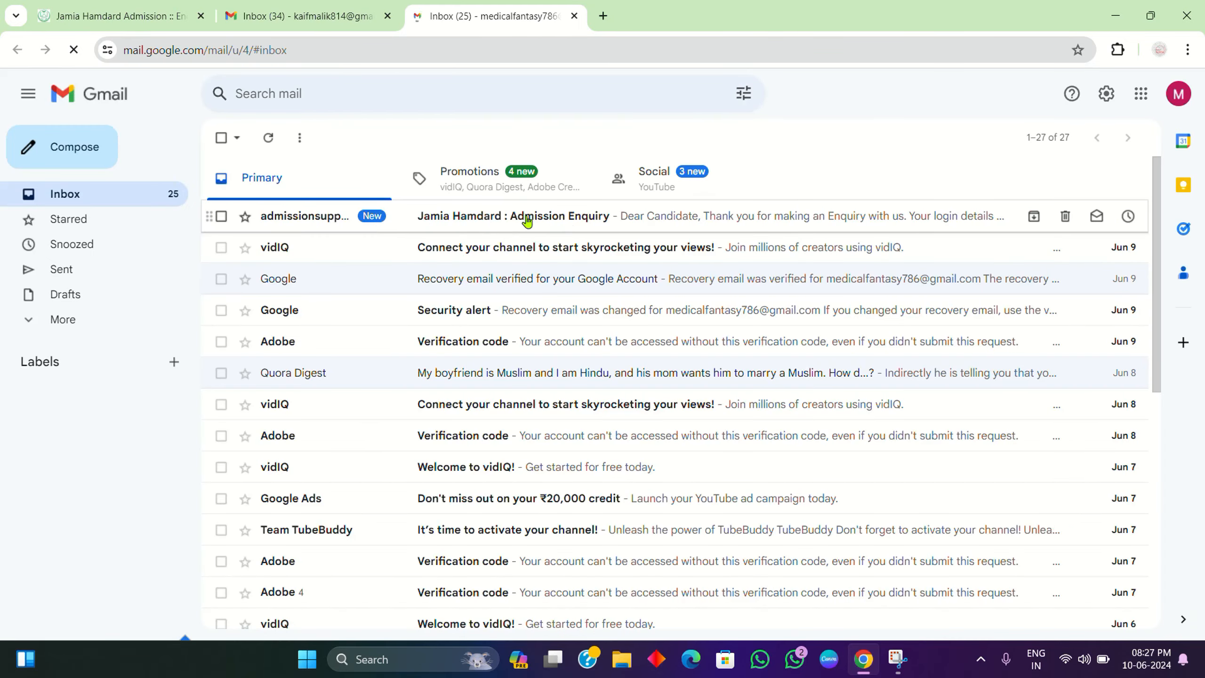
pyautogui.click(494, 232)
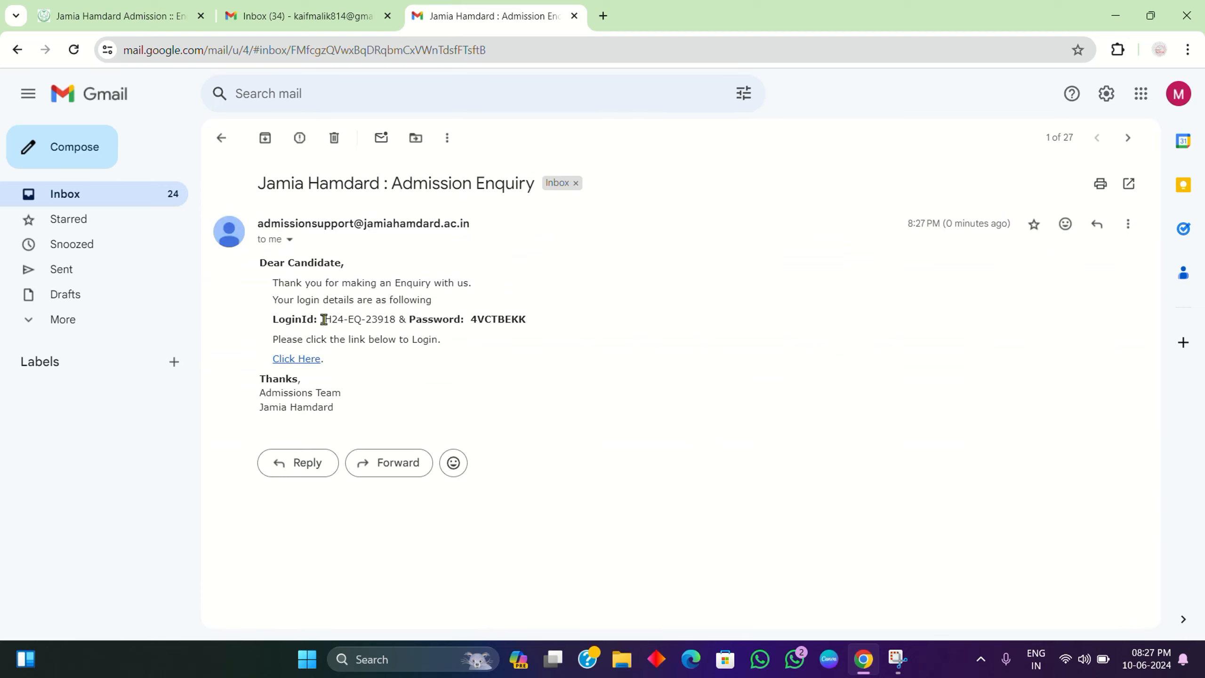
# Step: Select the login ID in the email and return to the admission portal tab
pyautogui.moveTo(323, 319); pyautogui.dragTo(373, 321)
pyautogui.click(399, 321)
pyautogui.moveTo(395, 319); pyautogui.dragTo(320, 322)
pyautogui.hotkey('ctrl', 'c')
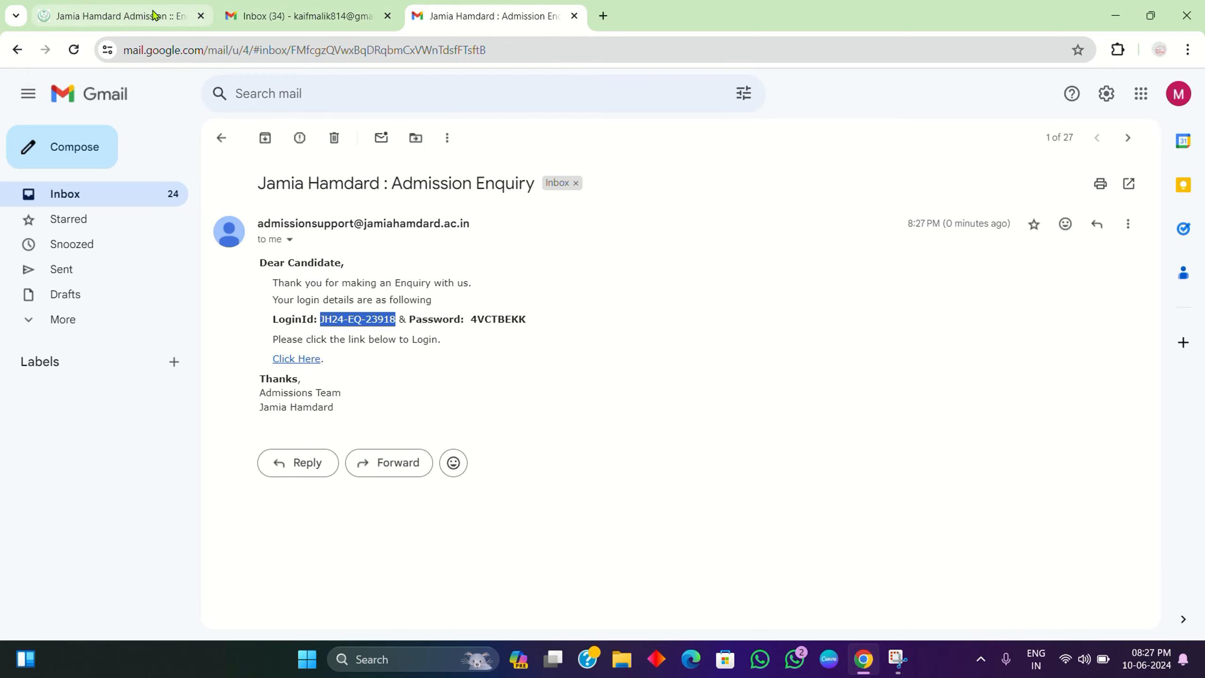
pyautogui.click(183, 23)
# Step: On the existing-user sign-in page, replace the username with the emailed login ID and clear the password
pyautogui.click(880, 519)
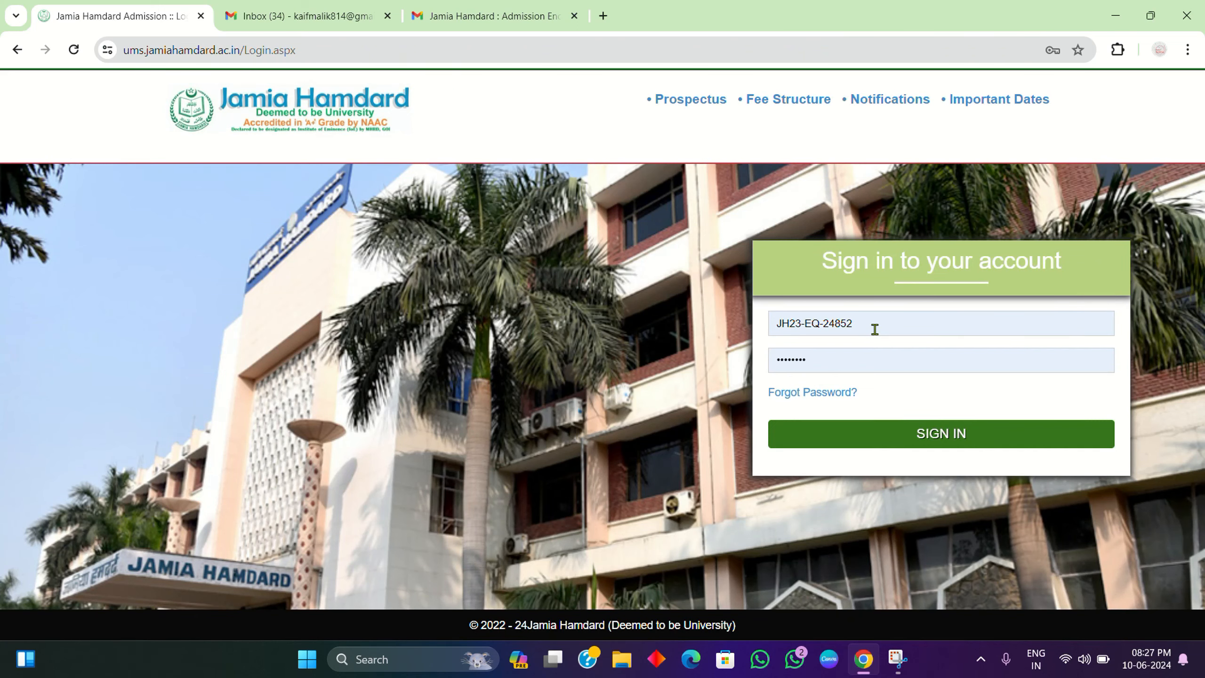
pyautogui.click(875, 329)
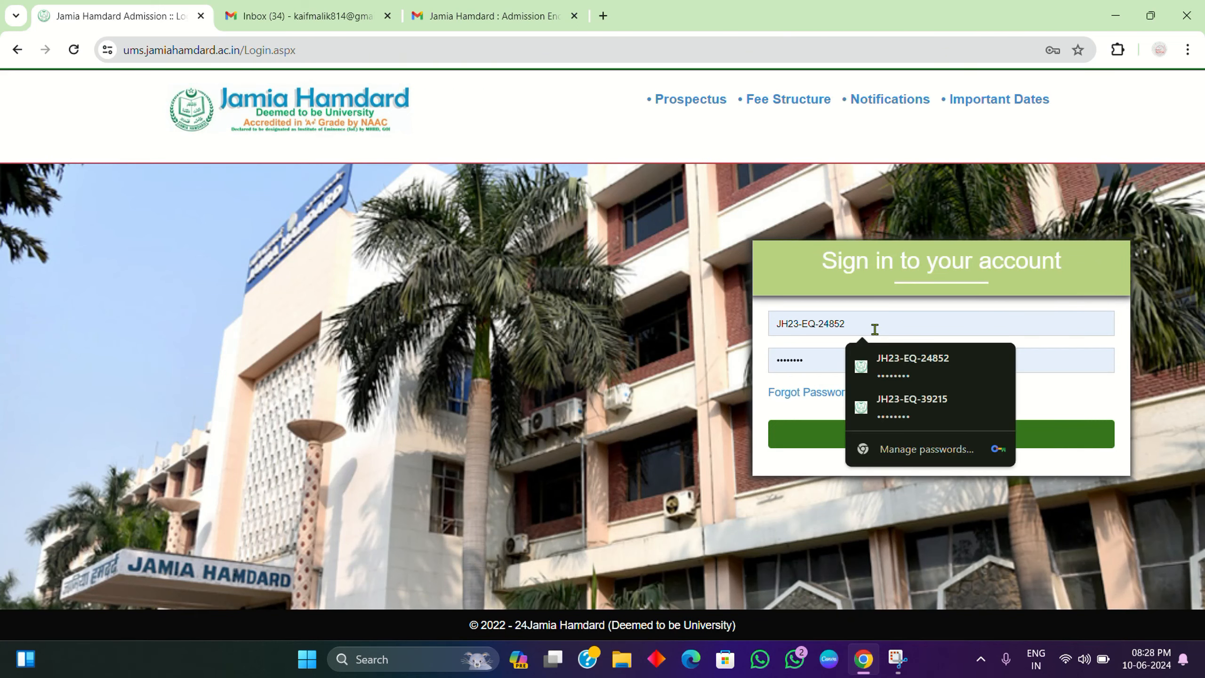
pyautogui.press('BackSpace')
pyautogui.press('BackSpace')
pyautogui.press('BackSpace')
pyautogui.press('BackSpace')
pyautogui.press('BackSpace')
pyautogui.press('BackSpace')
pyautogui.press('BackSpace')
pyautogui.press('BackSpace')
pyautogui.press('BackSpace')
pyautogui.press('BackSpace')
pyautogui.press('BackSpace')
pyautogui.press('BackSpace')
pyautogui.press('BackSpace')
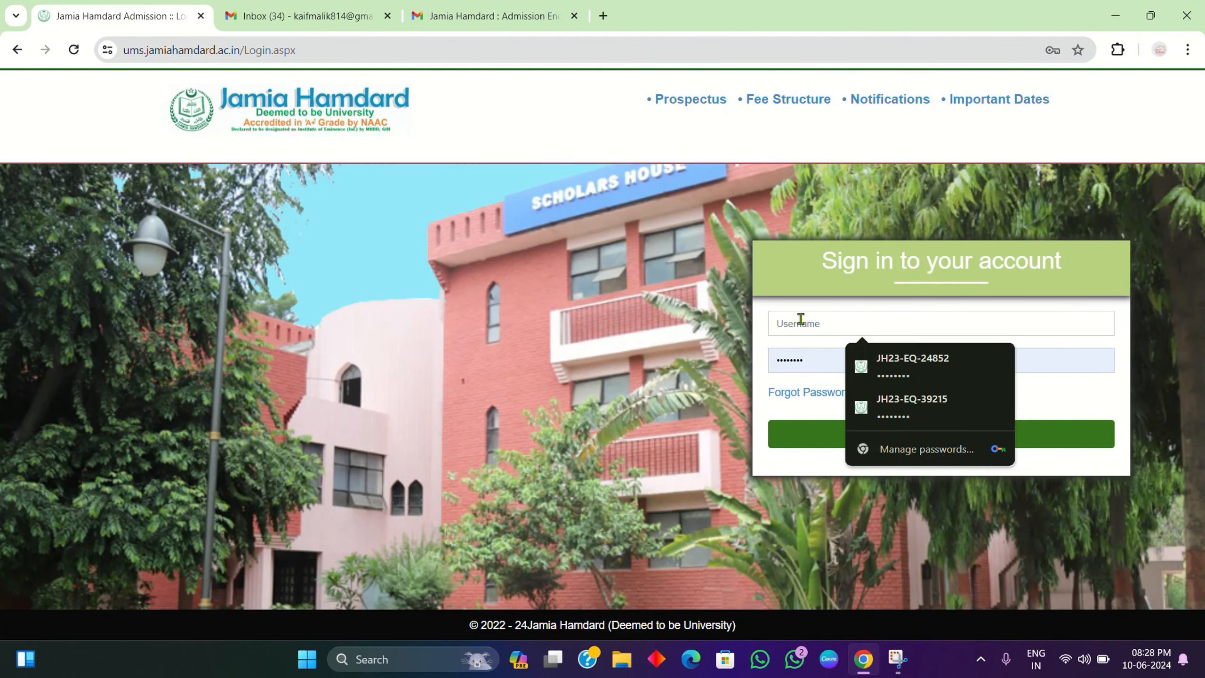
pyautogui.hotkey('ctrl', 'v')
pyautogui.click(876, 368)
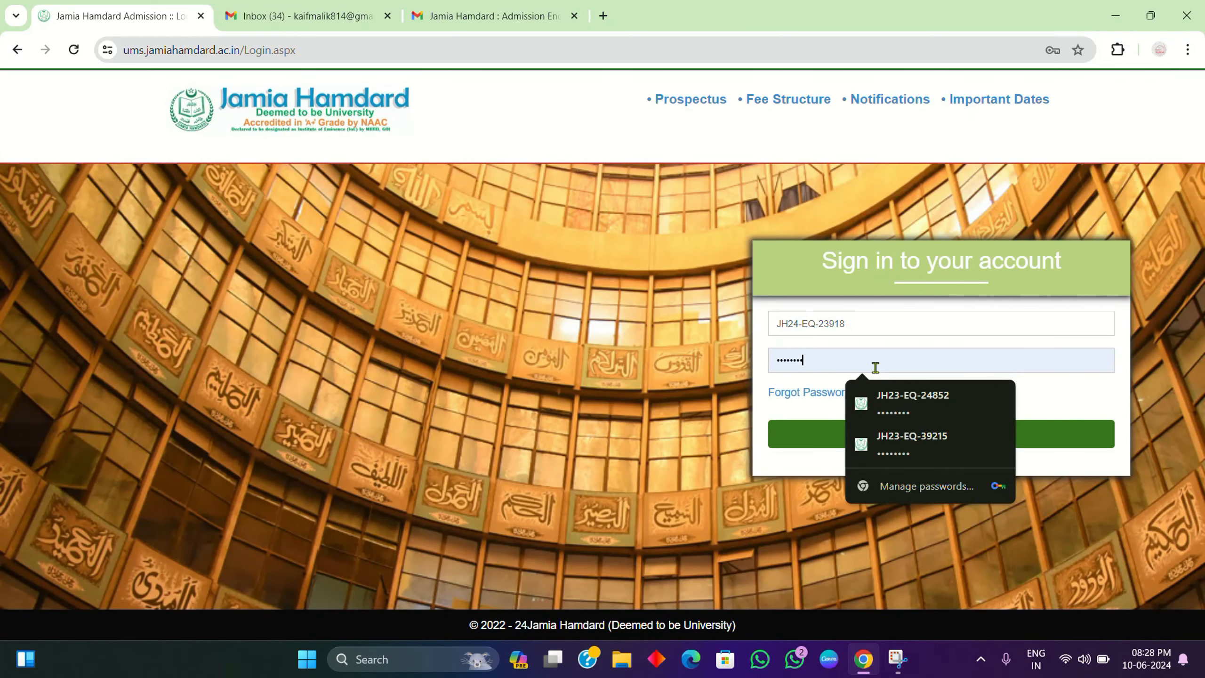
pyautogui.press('BackSpace')
pyautogui.press('BackSpace')
pyautogui.press('BackSpace')
pyautogui.press('BackSpace')
pyautogui.press('BackSpace')
pyautogui.press('BackSpace')
pyautogui.press('BackSpace')
pyautogui.press('BackSpace')
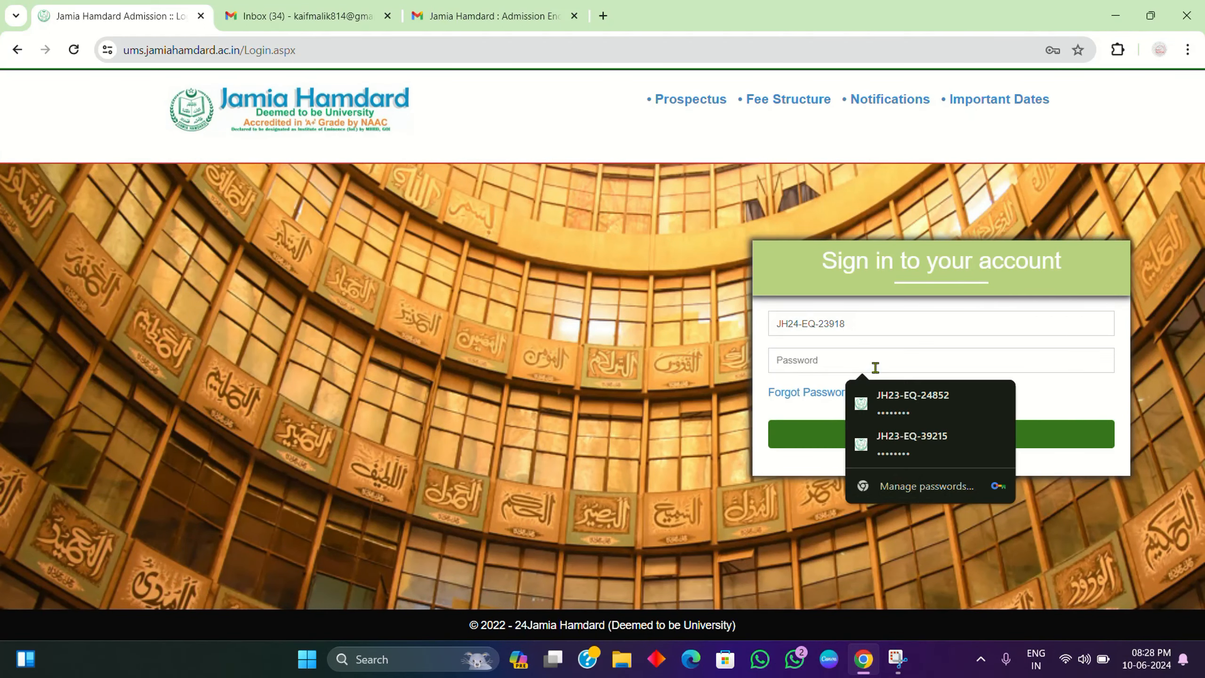
# Step: Select the password in the enquiry email and begin entering it on the portal login page
pyautogui.click(458, 7)
pyautogui.moveTo(536, 320); pyautogui.dragTo(585, 344)
pyautogui.click(525, 370)
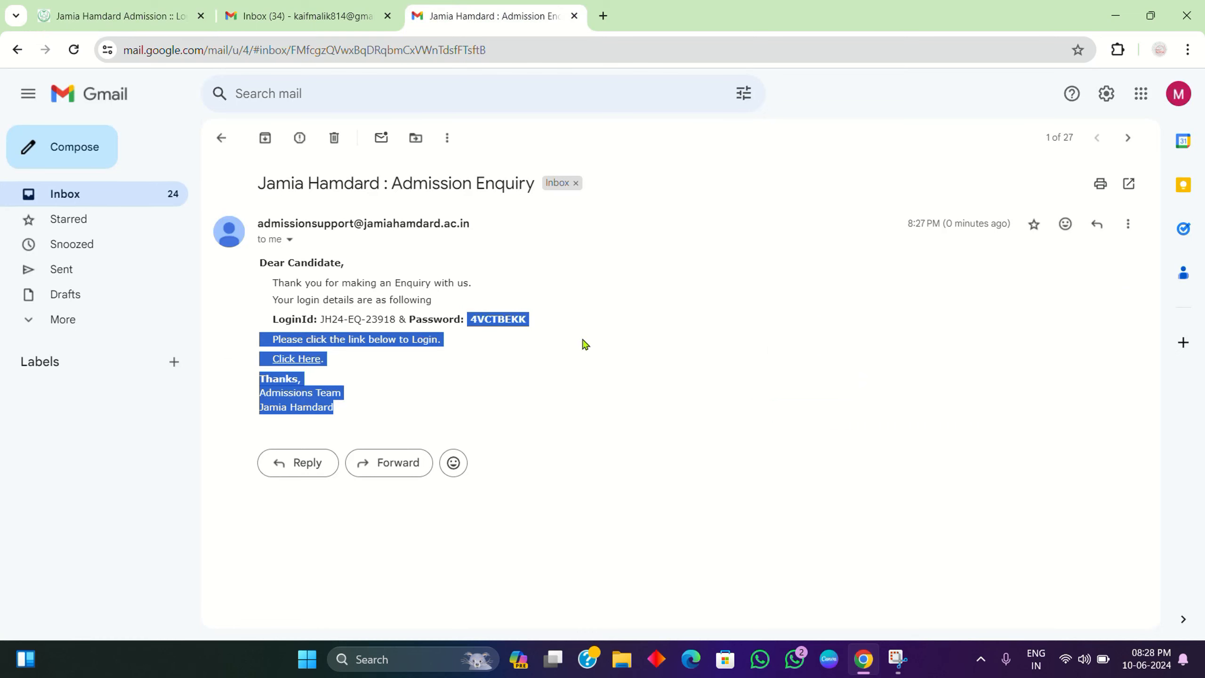
pyautogui.click(534, 319)
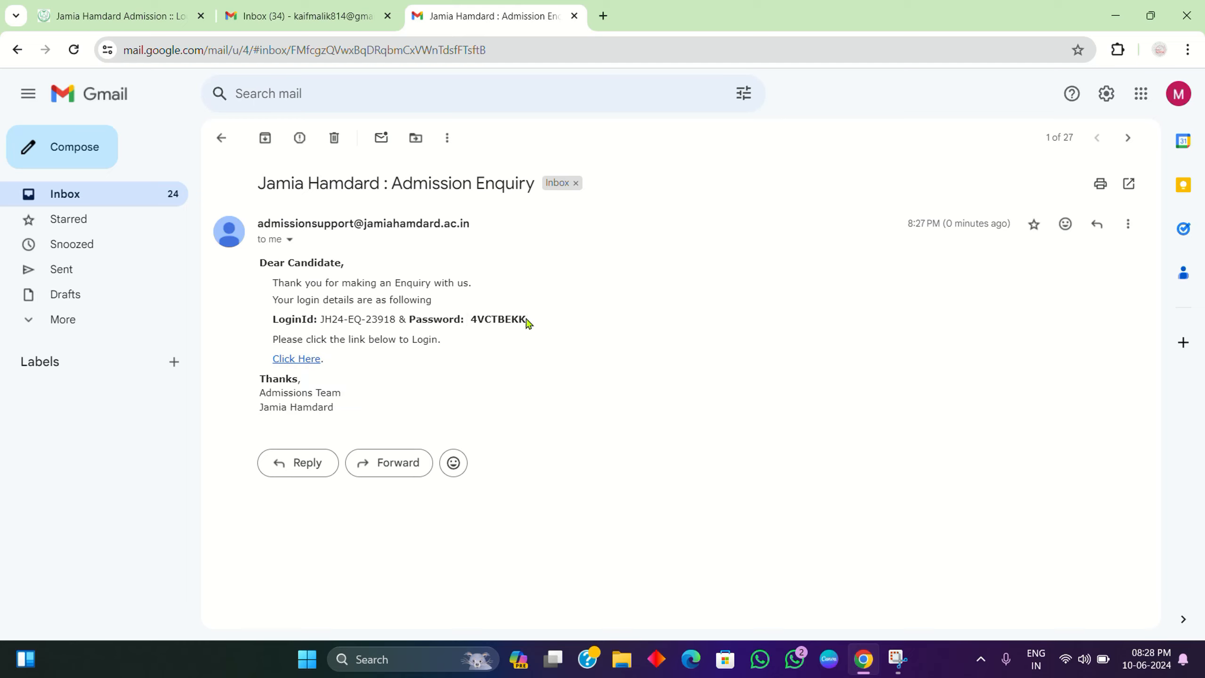
pyautogui.moveTo(526, 319); pyautogui.dragTo(477, 321)
pyautogui.hotkey('ctrl', '1')
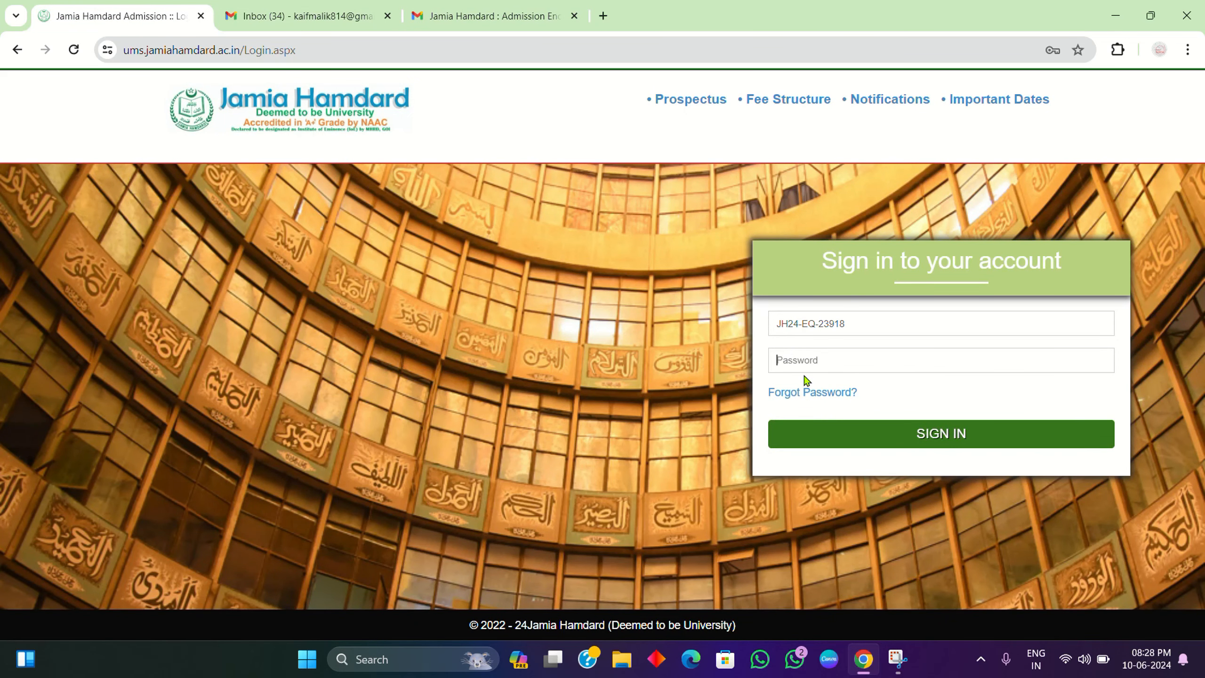
pyautogui.write('V')
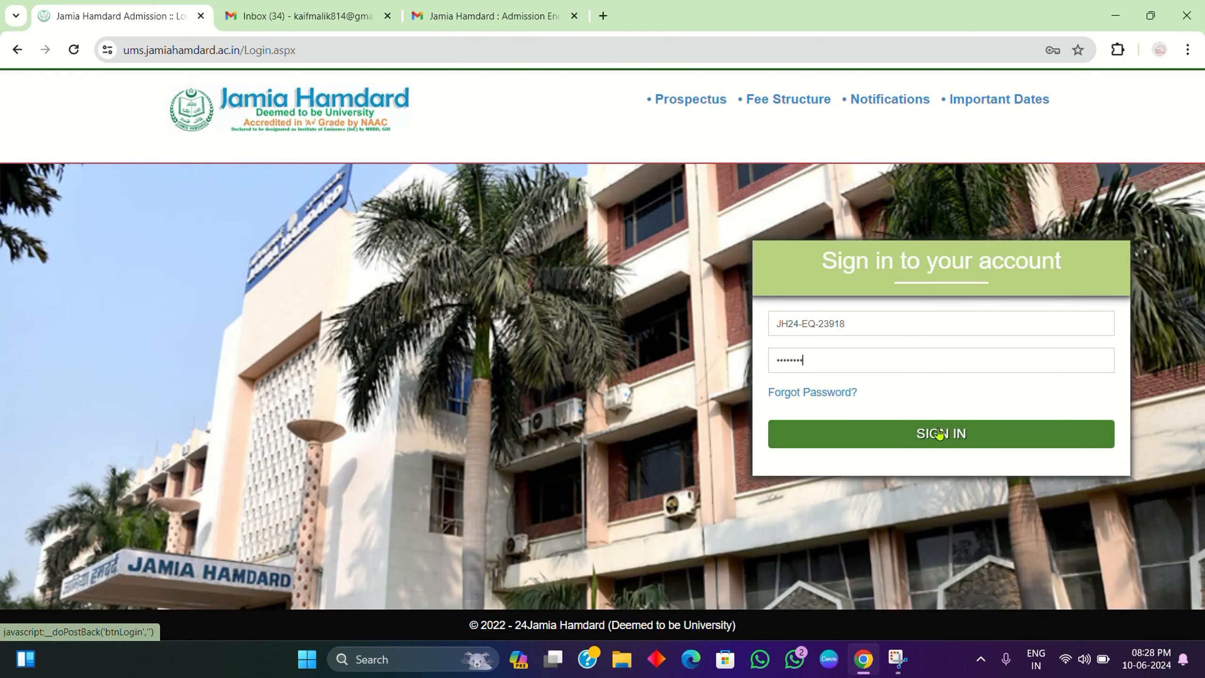
# Step: Sign in without saving the password and browse the dashboard's application forms, Form-1 through Form-10
pyautogui.click(939, 429)
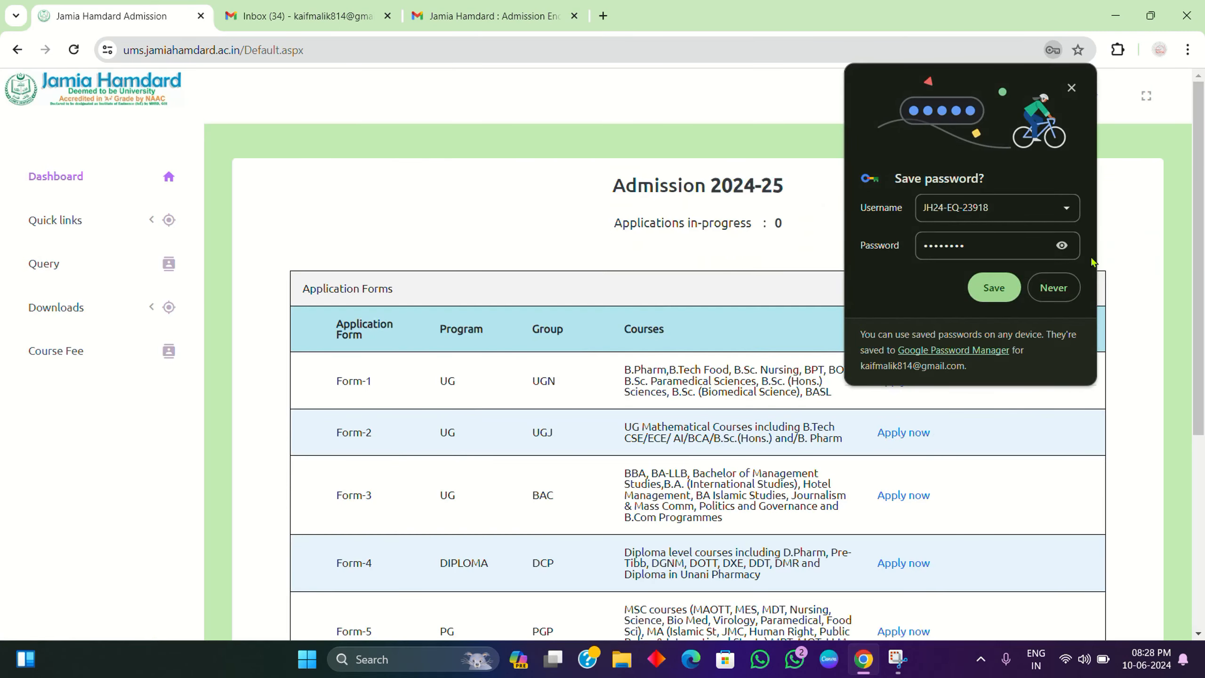
pyautogui.click(1053, 289)
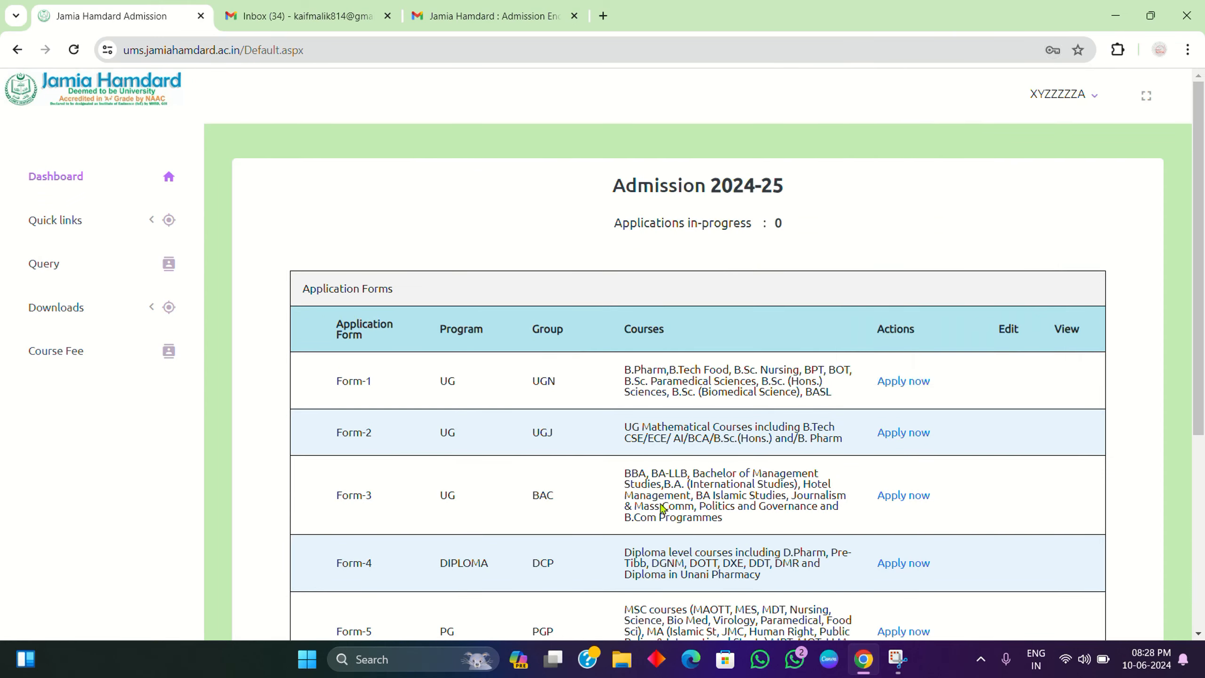
pyautogui.scroll(-1, 611, 365)
pyautogui.scroll(-2, 611, 365)
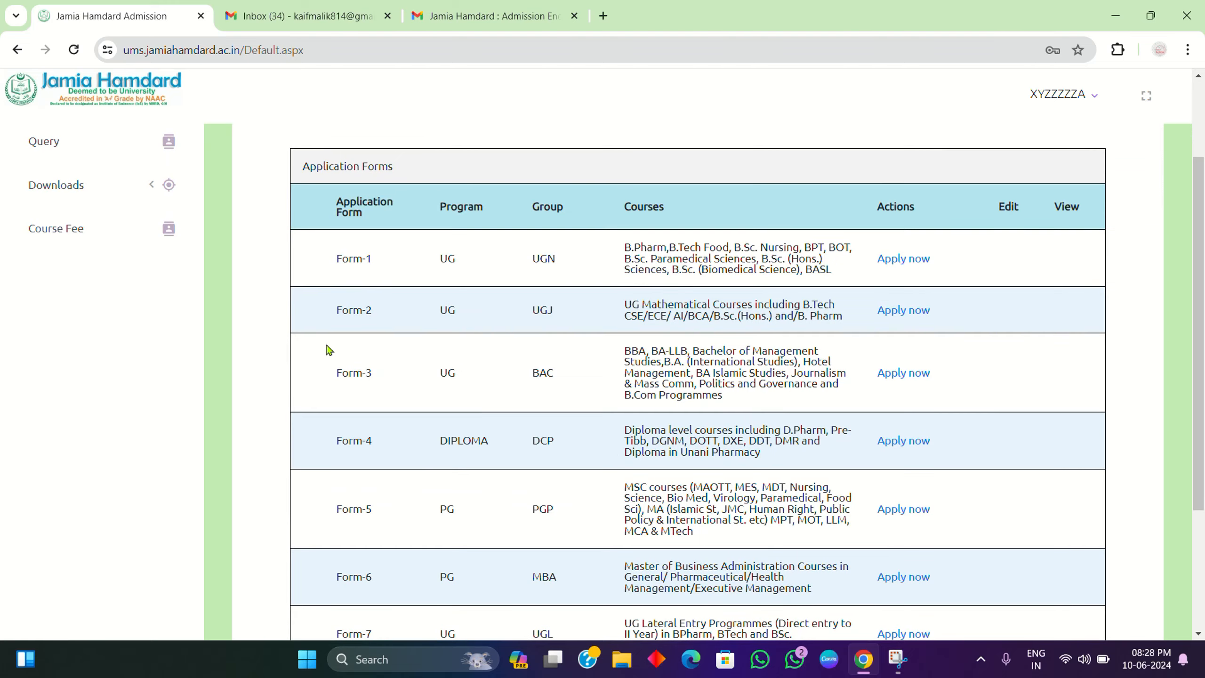
pyautogui.scroll(-4, 739, 345)
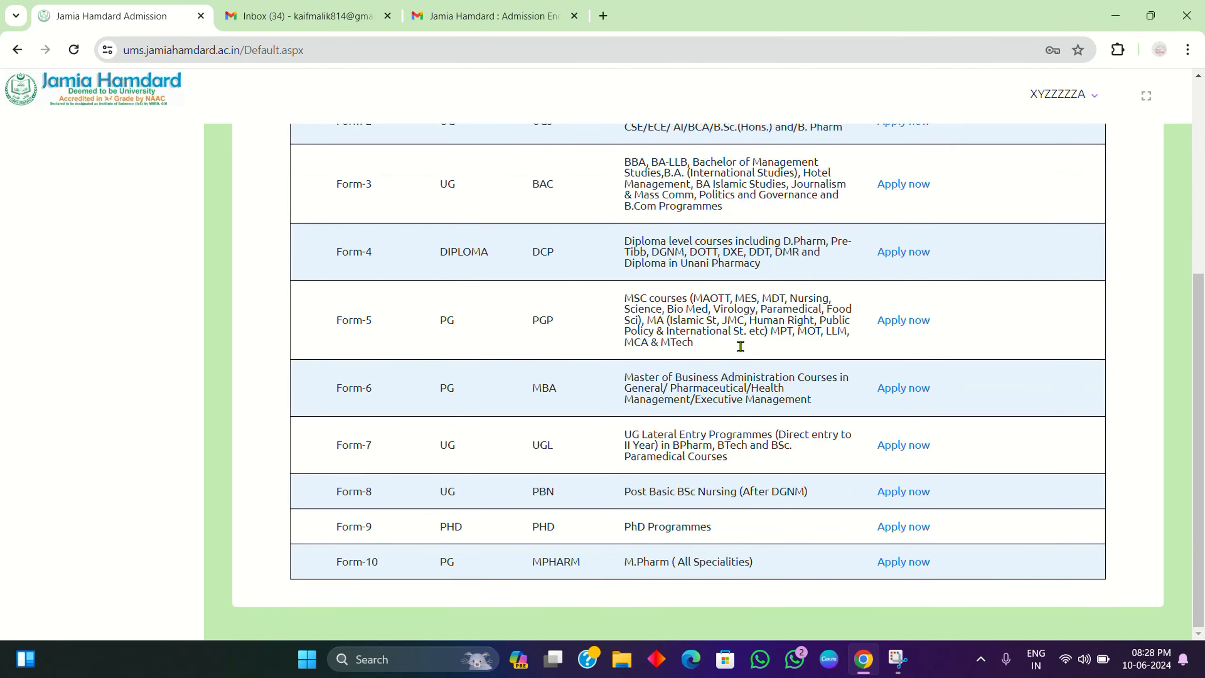
pyautogui.scroll(2, 743, 350)
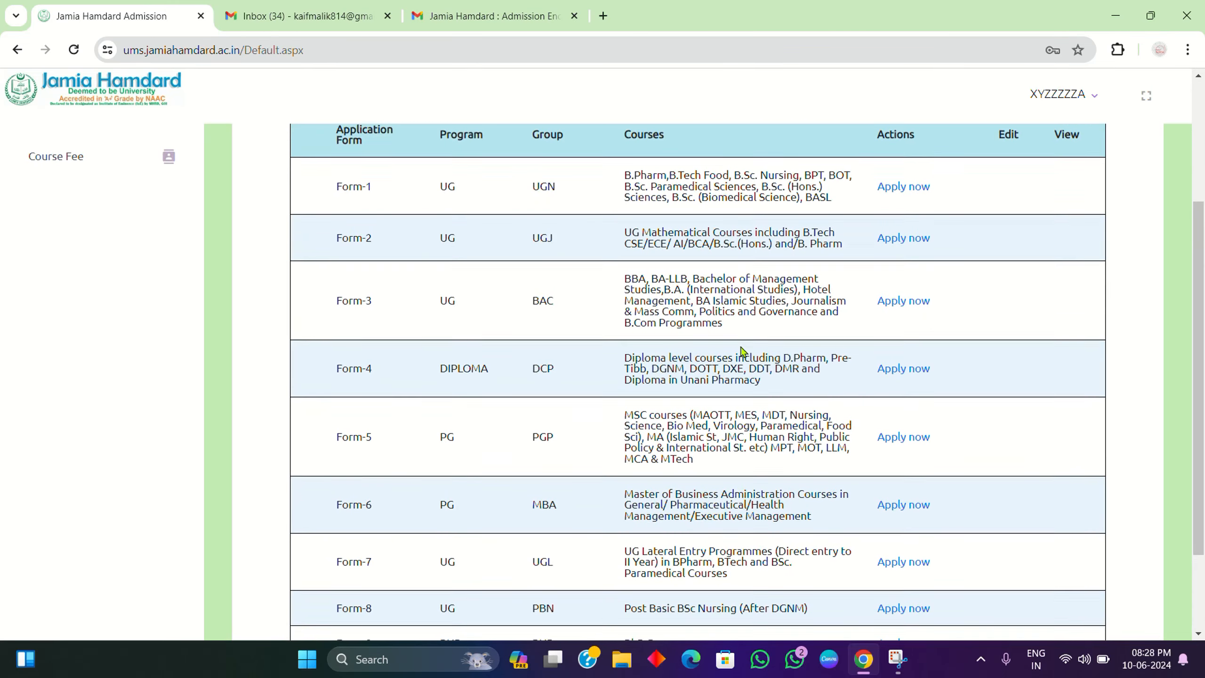
pyautogui.scroll(-1, 743, 350)
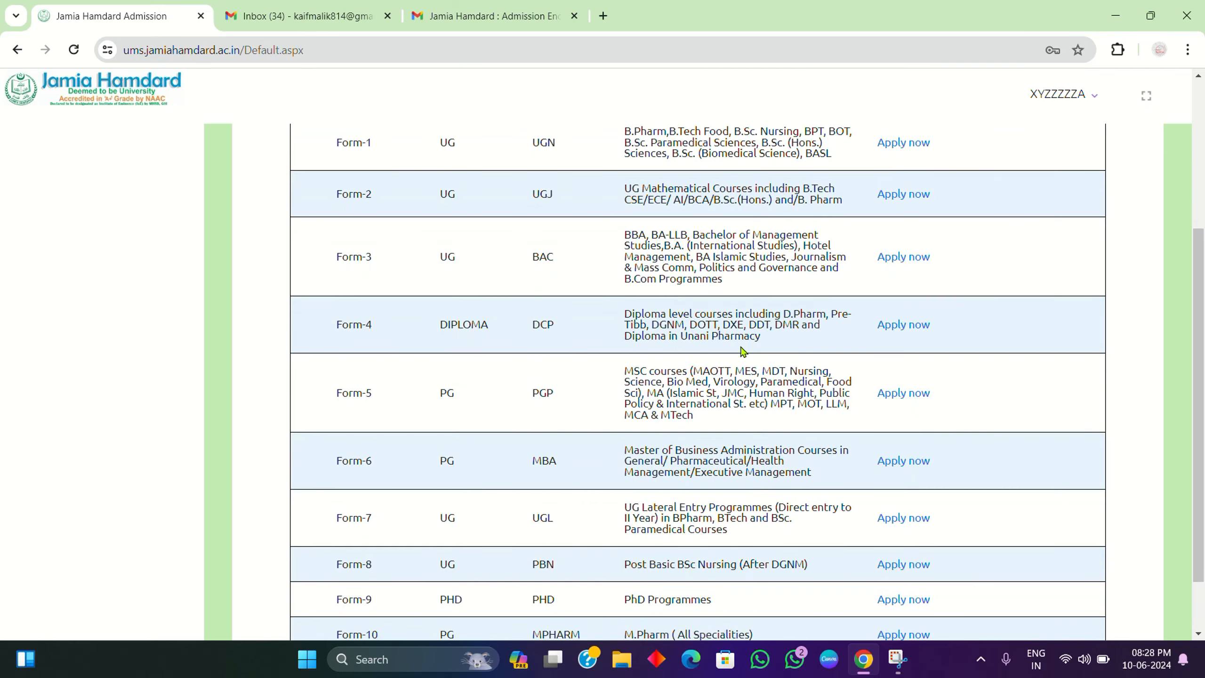
pyautogui.scroll(-1, 743, 350)
pyautogui.scroll(-1, 742, 351)
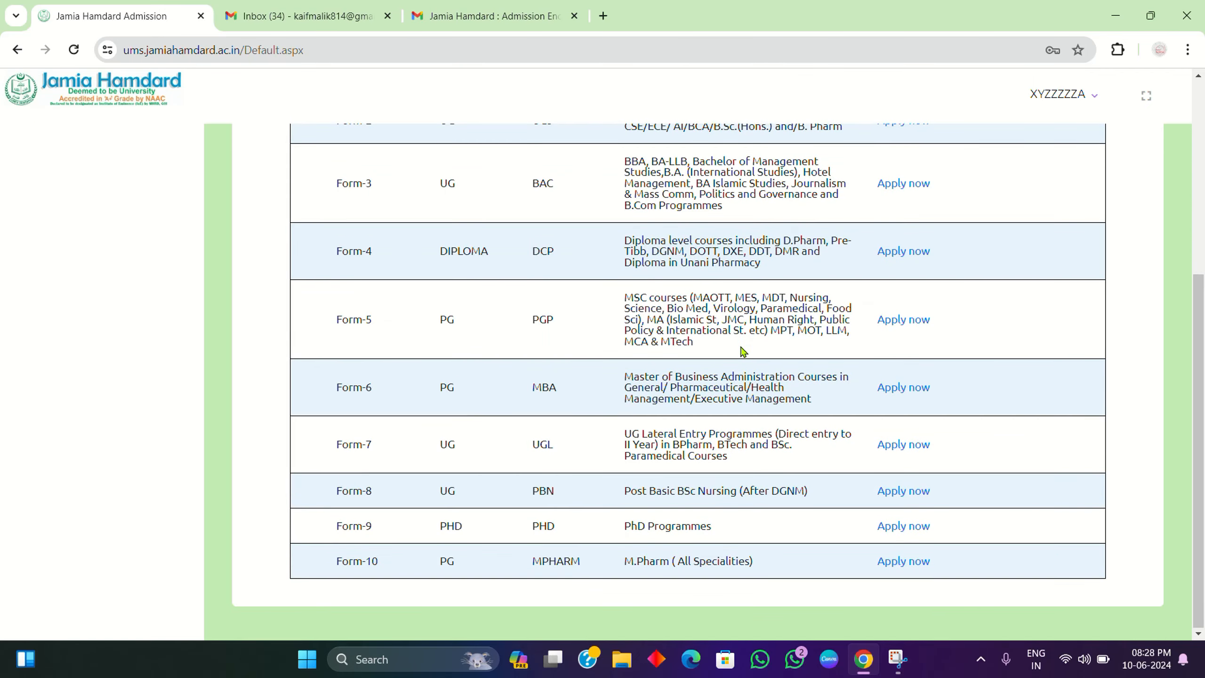
pyautogui.scroll(4, 742, 350)
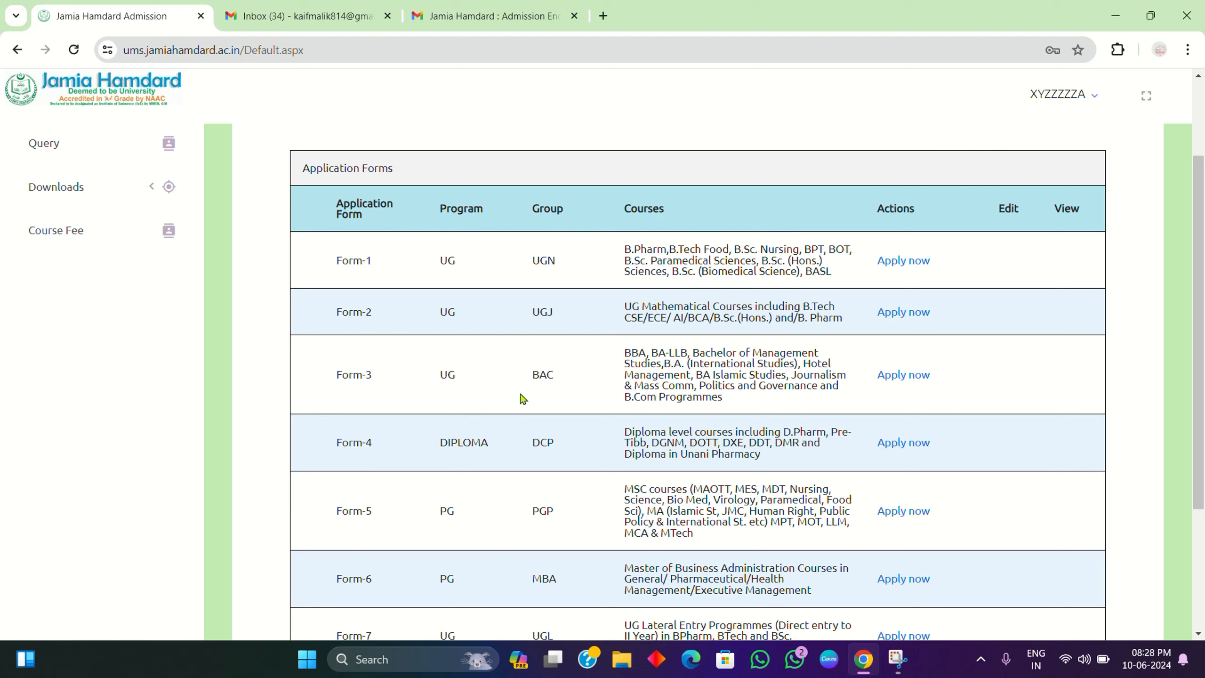
# Step: Start the Form-1 UG application with admission category Indian National and blood group A+
pyautogui.click(904, 265)
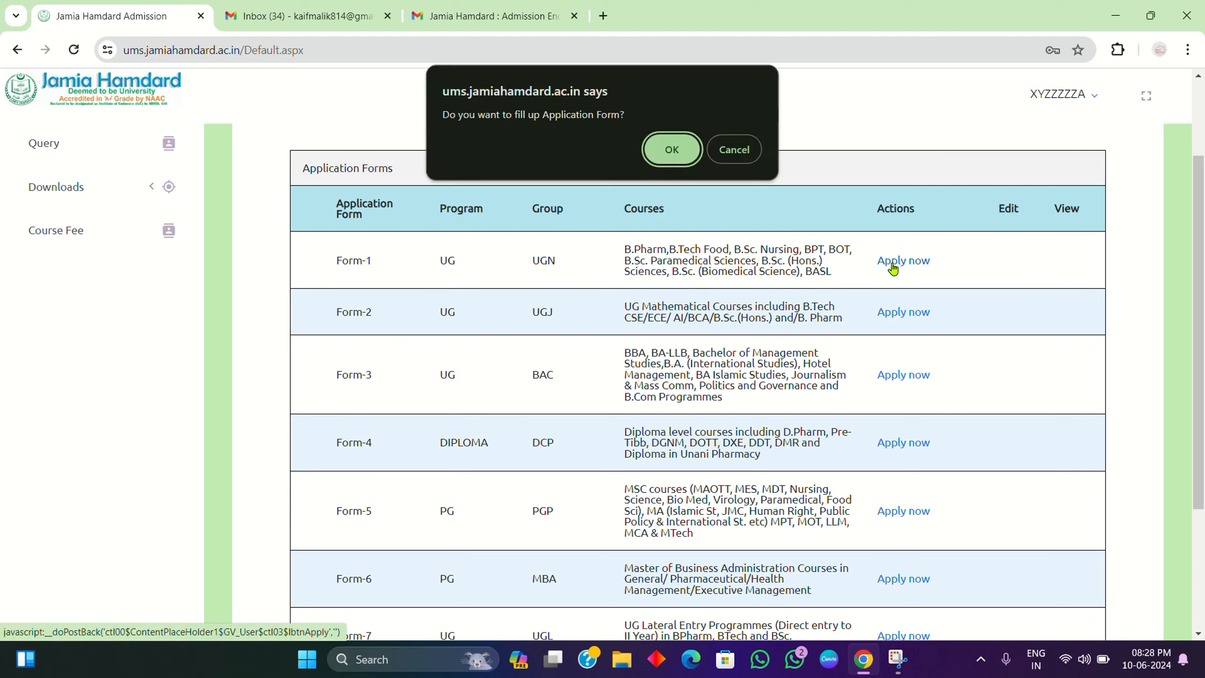
pyautogui.click(671, 150)
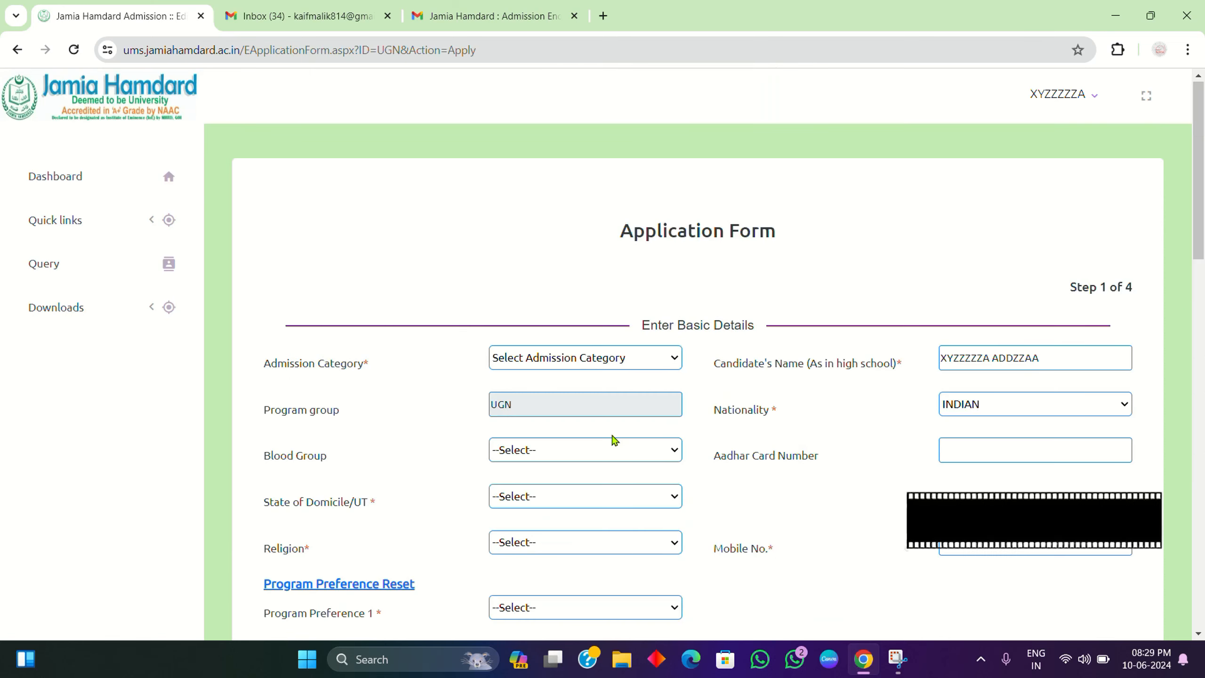
pyautogui.click(641, 333)
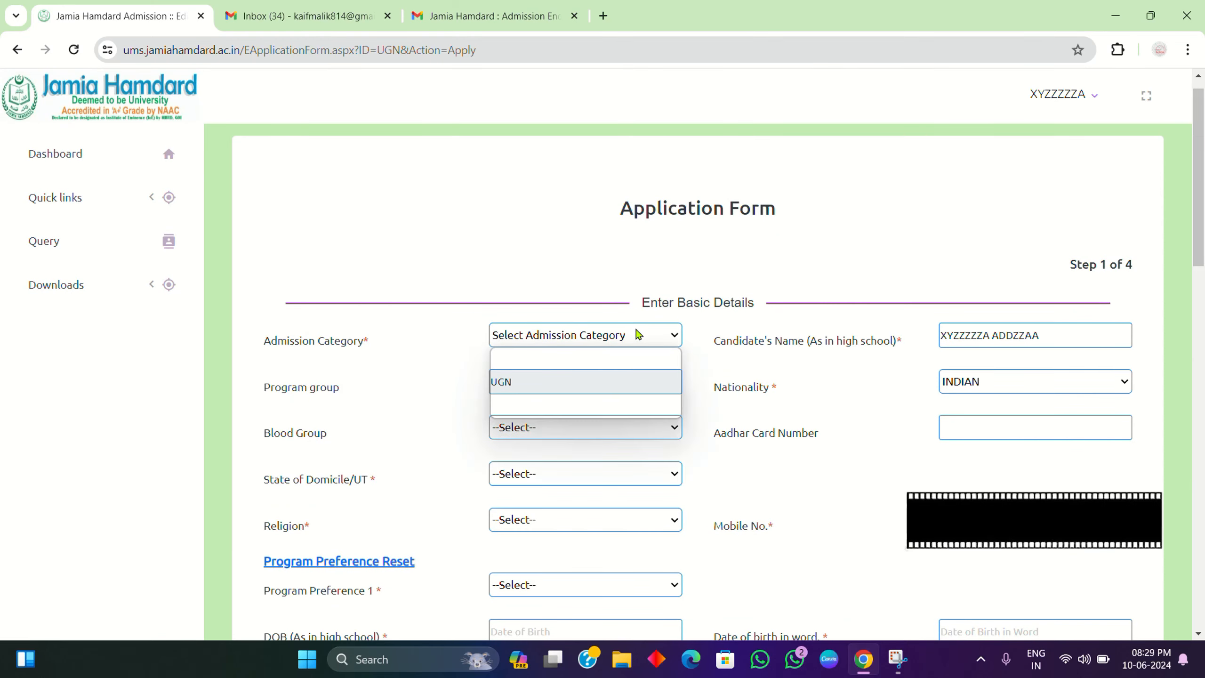
pyautogui.click(539, 375)
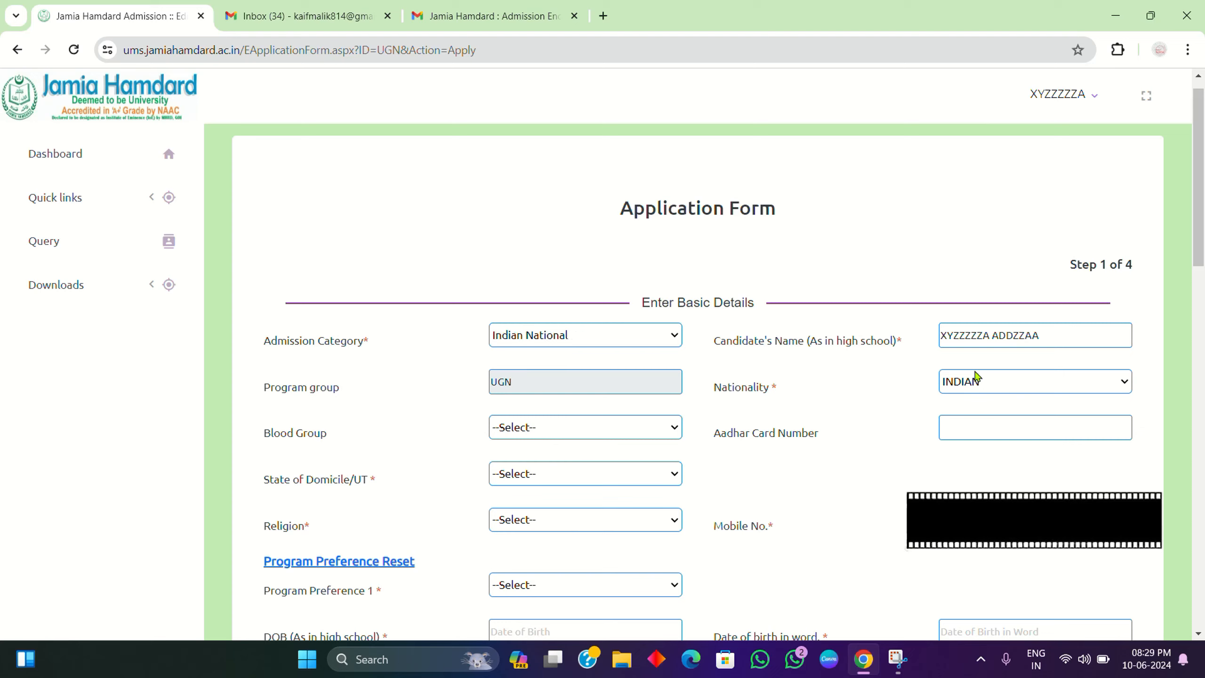
pyautogui.click(609, 433)
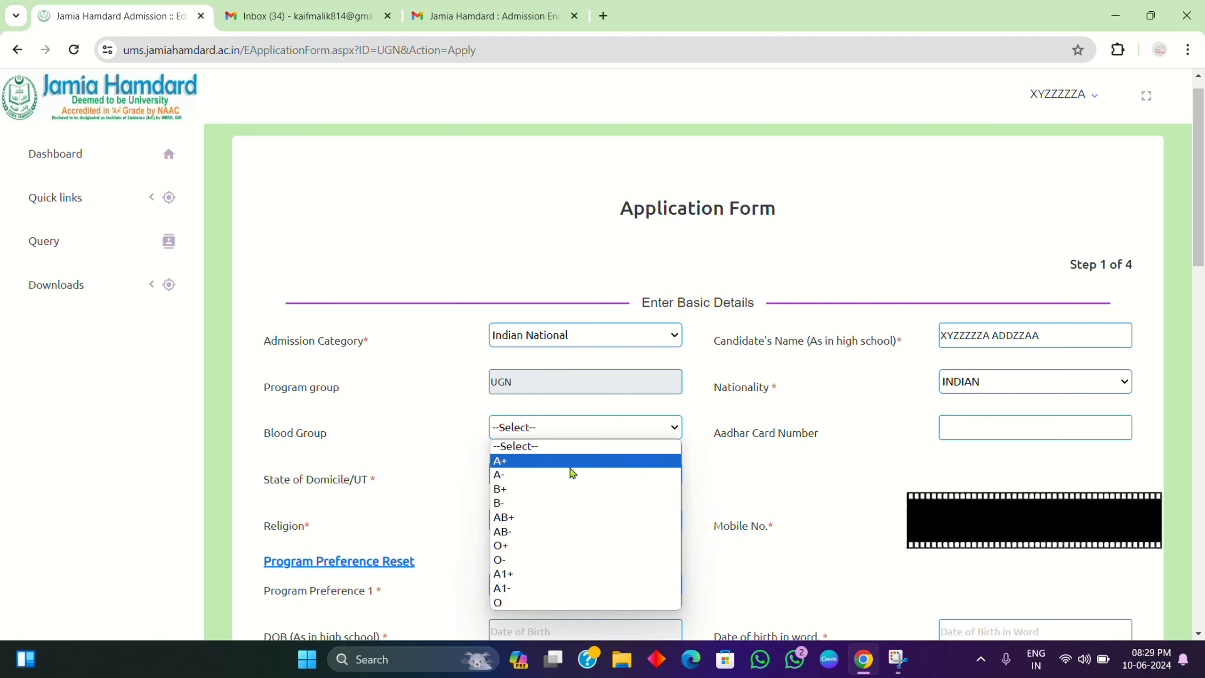
pyautogui.click(571, 467)
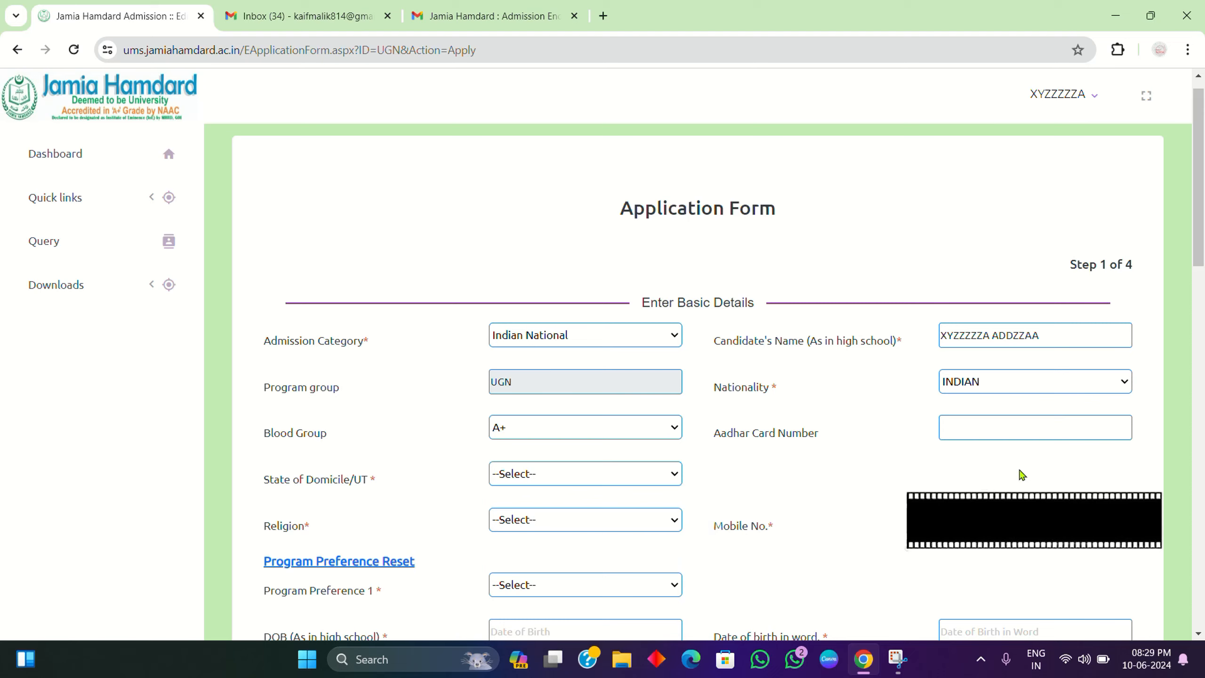
# Step: Enter the Aadhar number, set domicile to Delhi and religion to OTHERS
pyautogui.click(1002, 429)
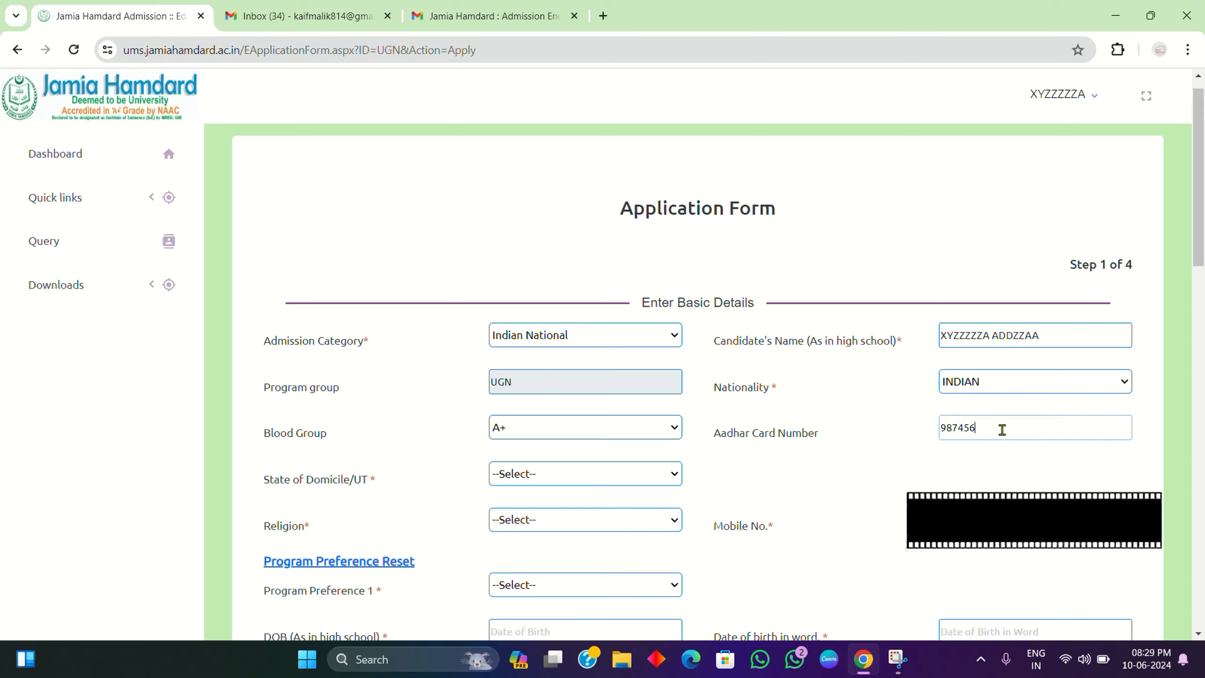
pyautogui.click(593, 472)
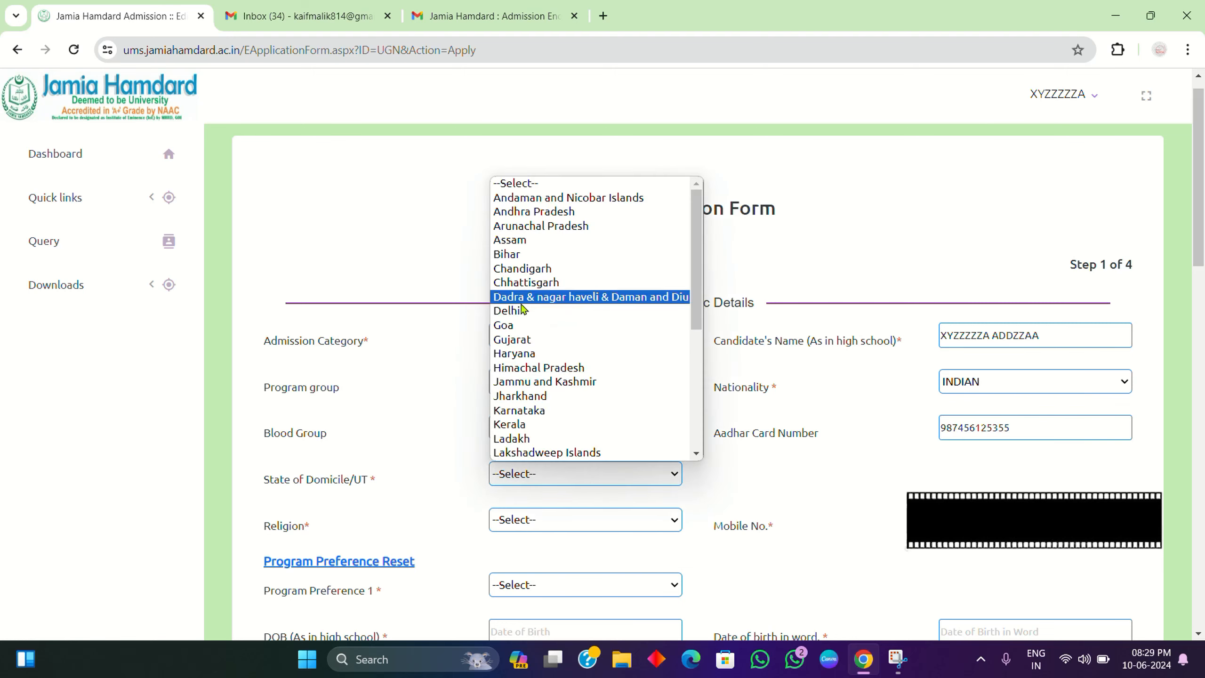
pyautogui.click(539, 317)
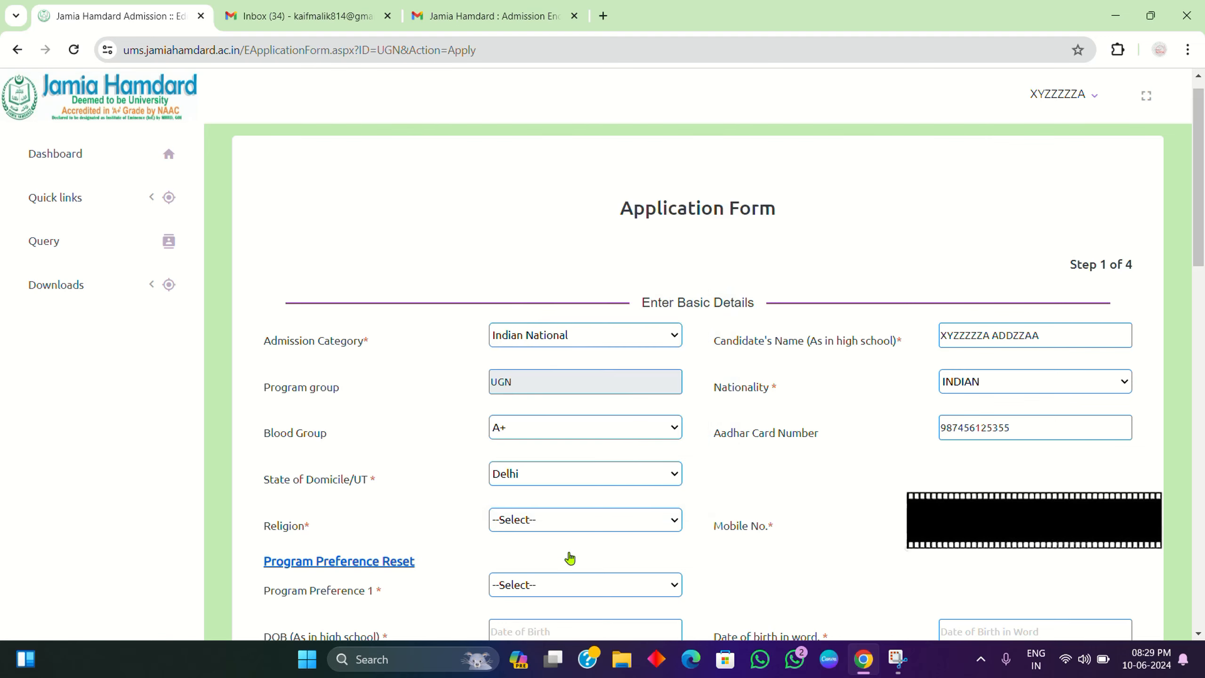
pyautogui.click(558, 525)
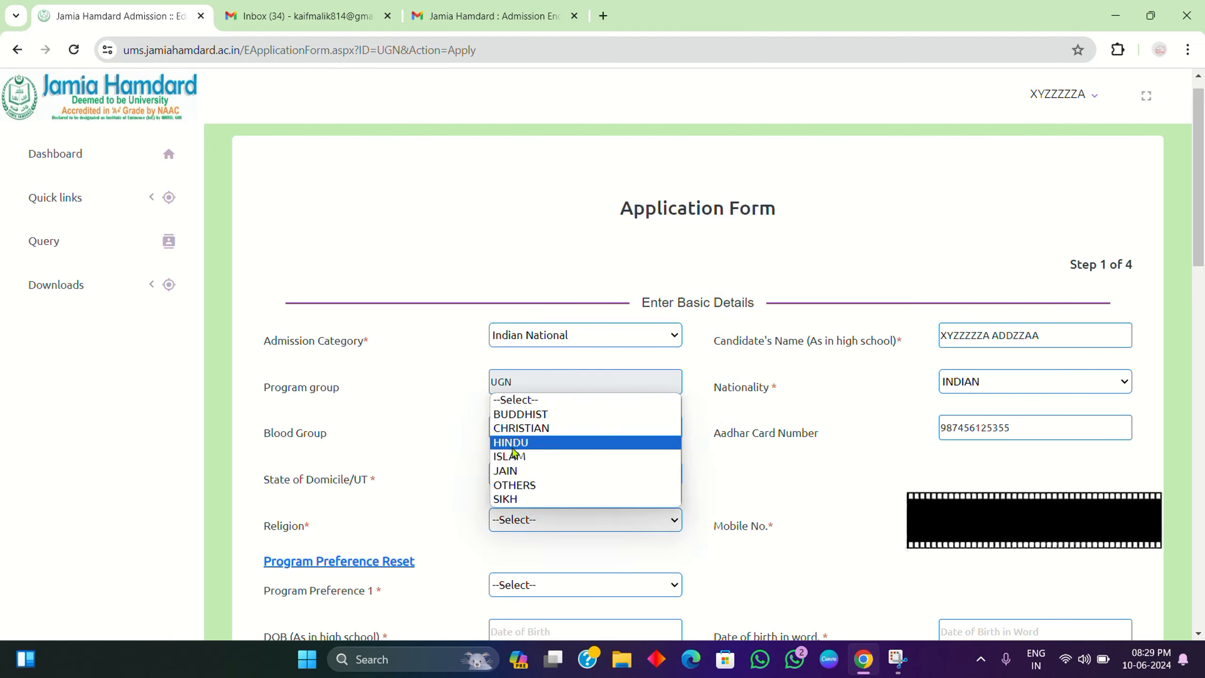
pyautogui.click(541, 487)
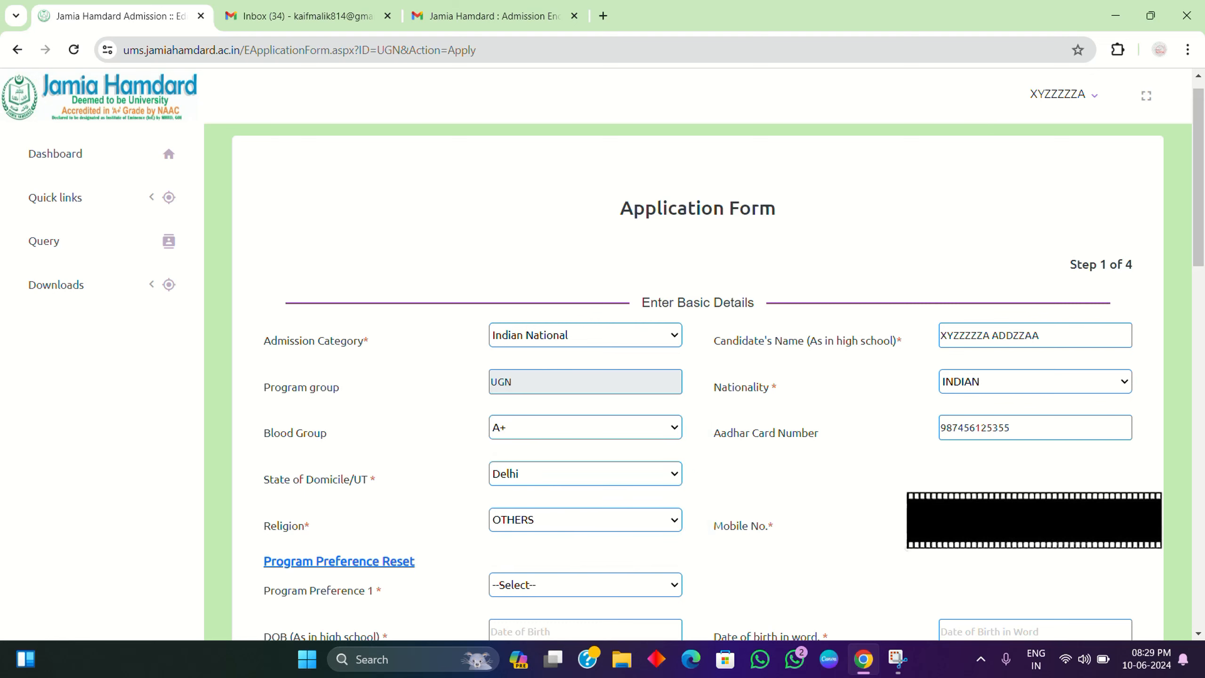
# Step: Set the date of birth to 9 January 2003 in the calendar picker
pyautogui.scroll(-5, 570, 538)
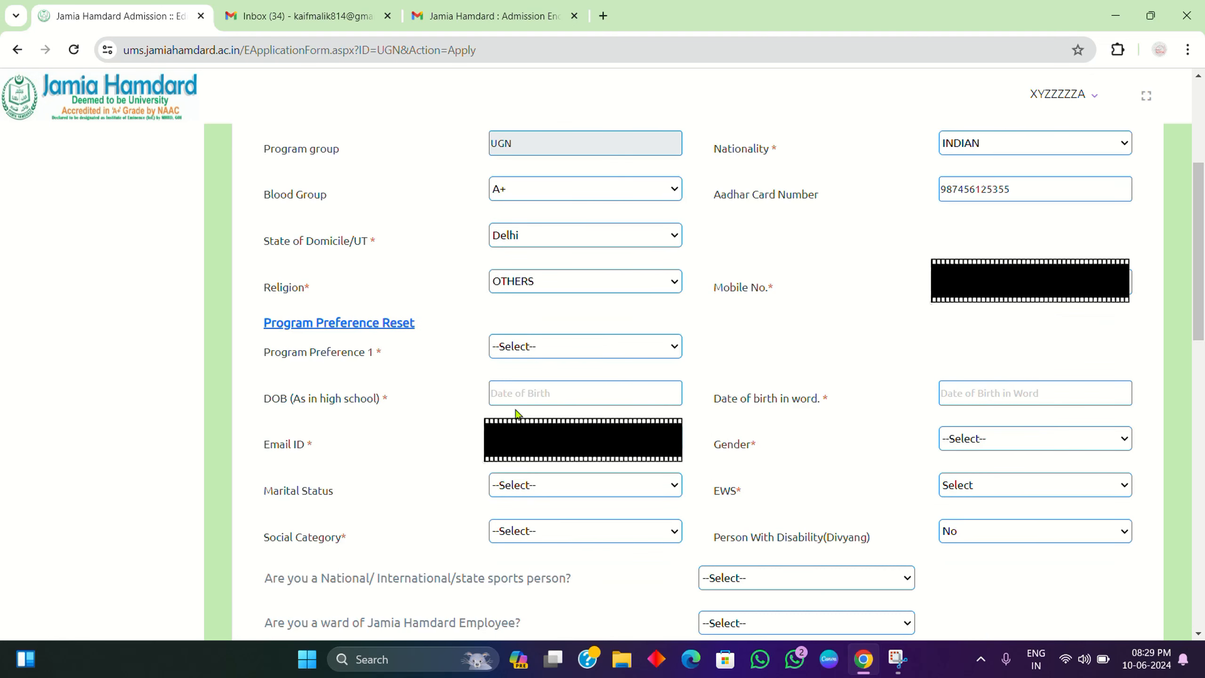
pyautogui.click(534, 400)
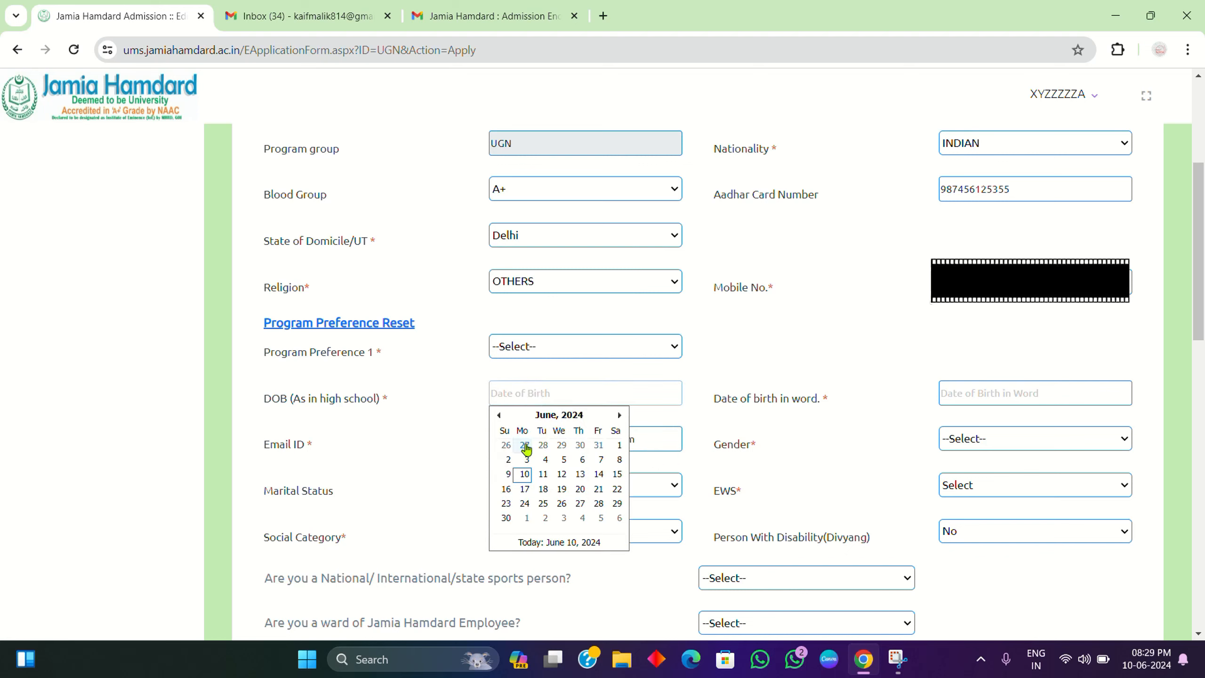
pyautogui.click(545, 460)
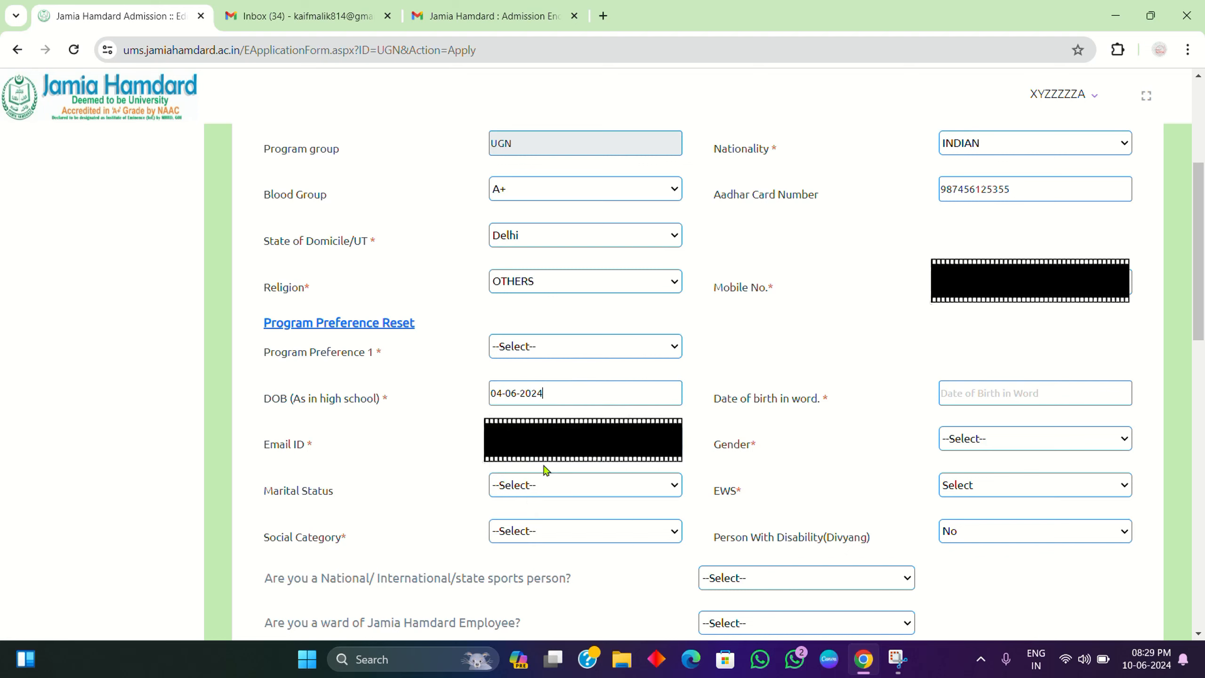
pyautogui.click(600, 394)
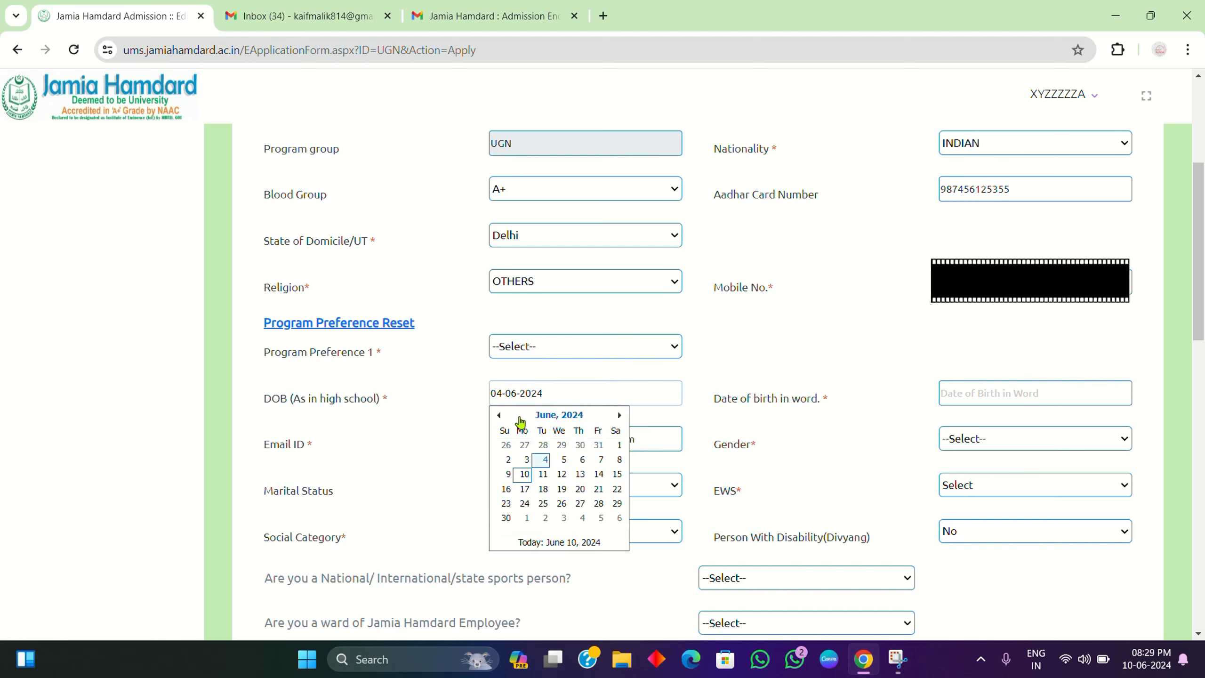
pyautogui.click(573, 415)
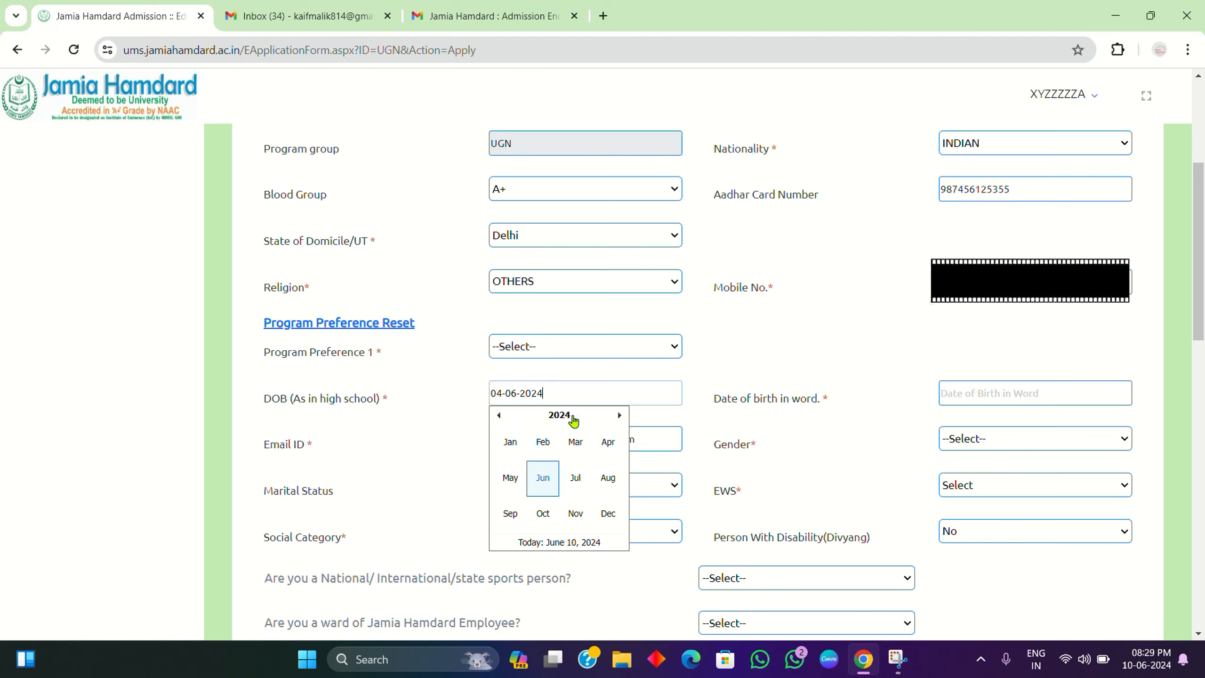
pyautogui.click(559, 416)
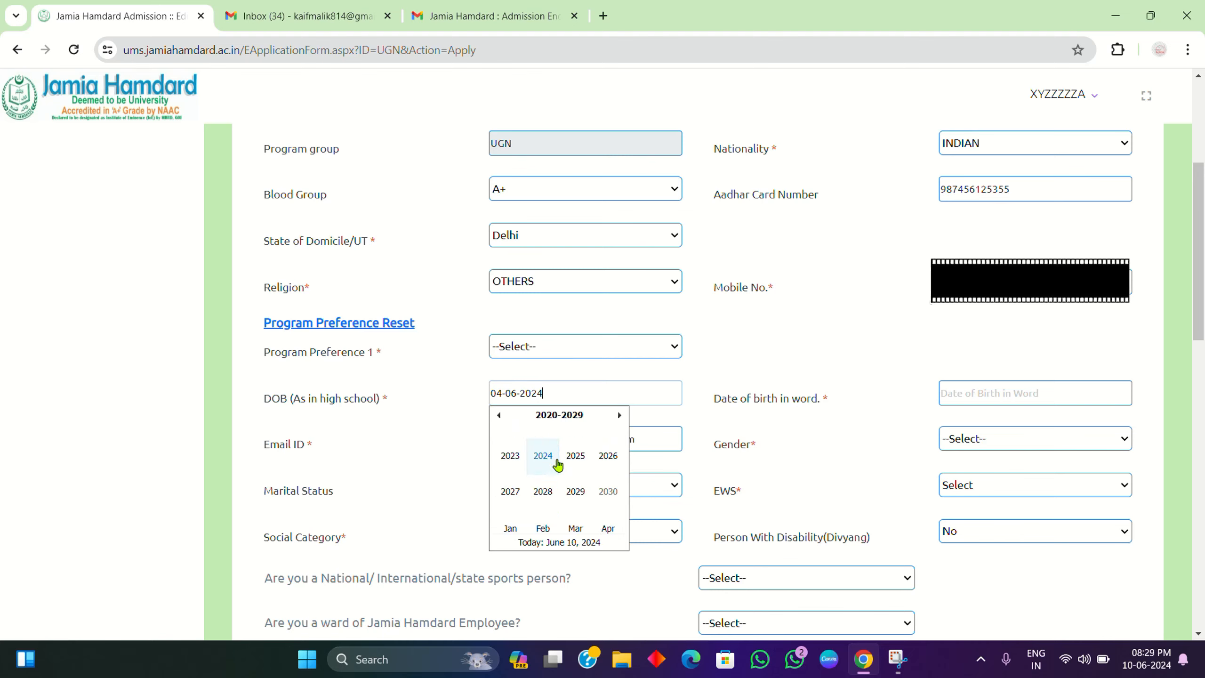
pyautogui.scroll(-3, 523, 449)
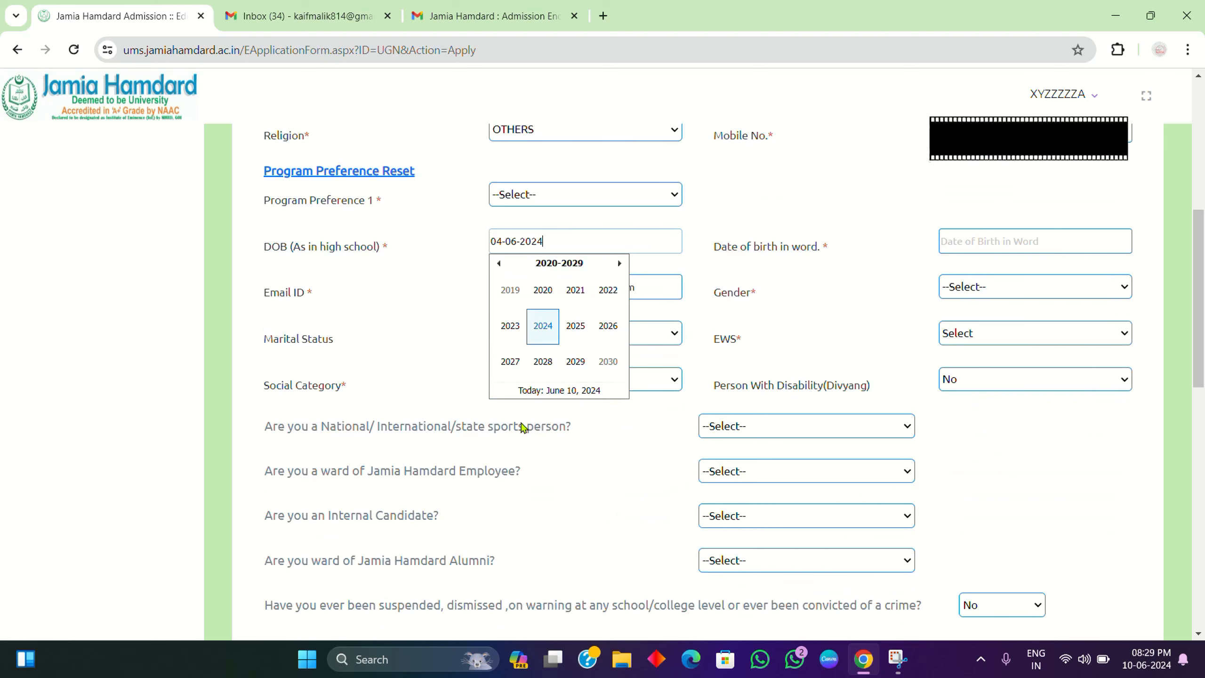
pyautogui.click(501, 266)
pyautogui.click(500, 265)
pyautogui.click(501, 265)
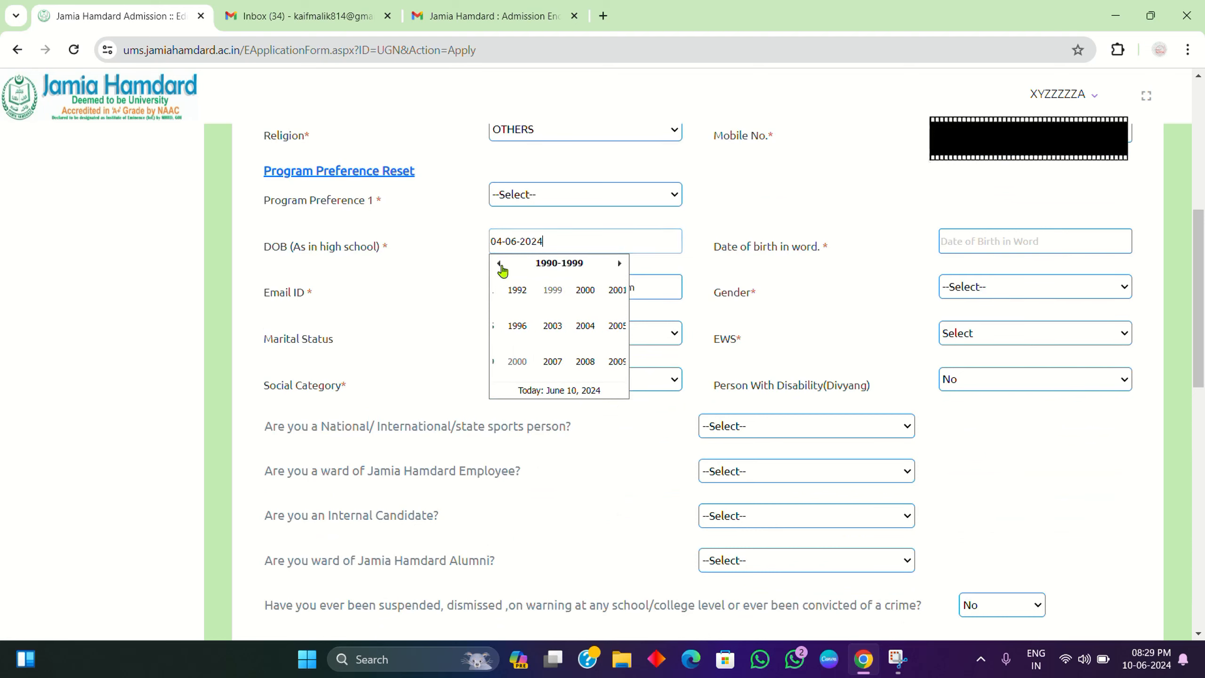
pyautogui.click(616, 264)
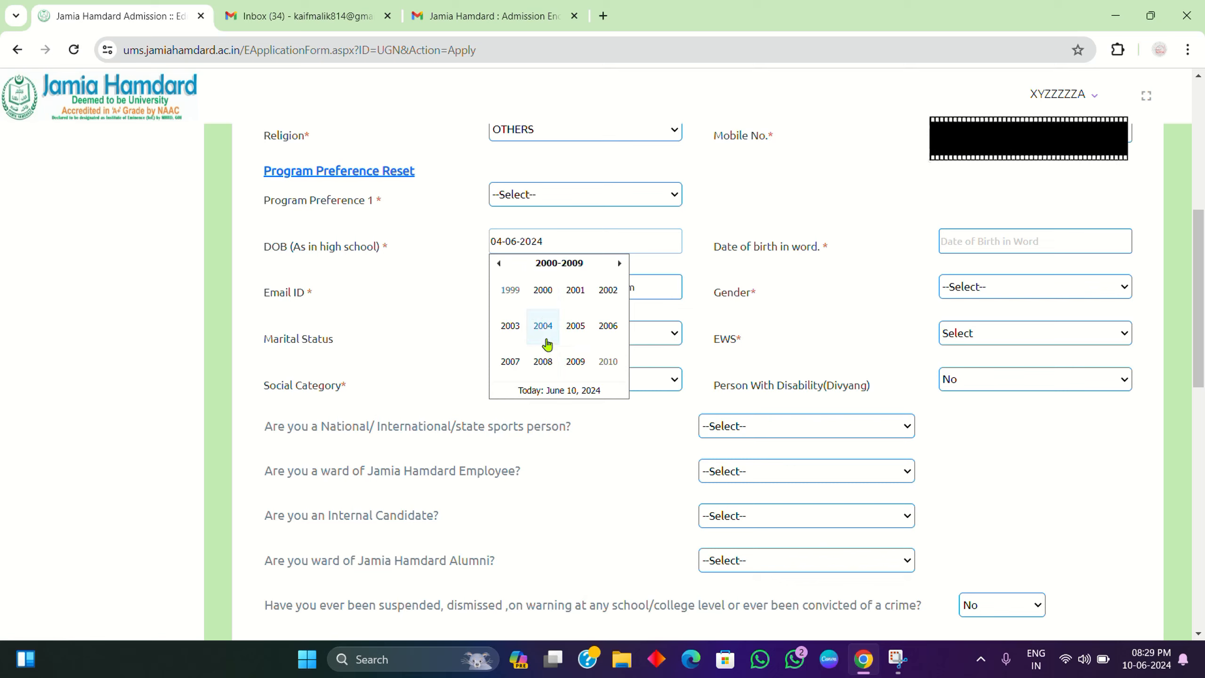
pyautogui.click(516, 335)
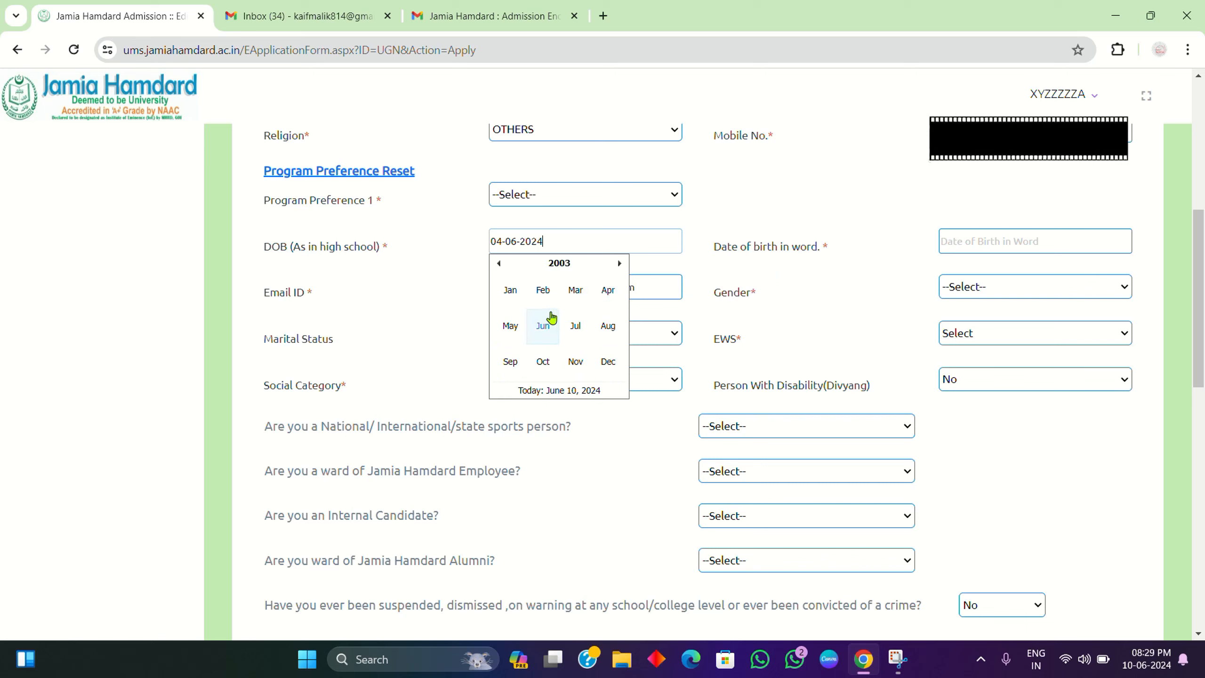
pyautogui.click(511, 293)
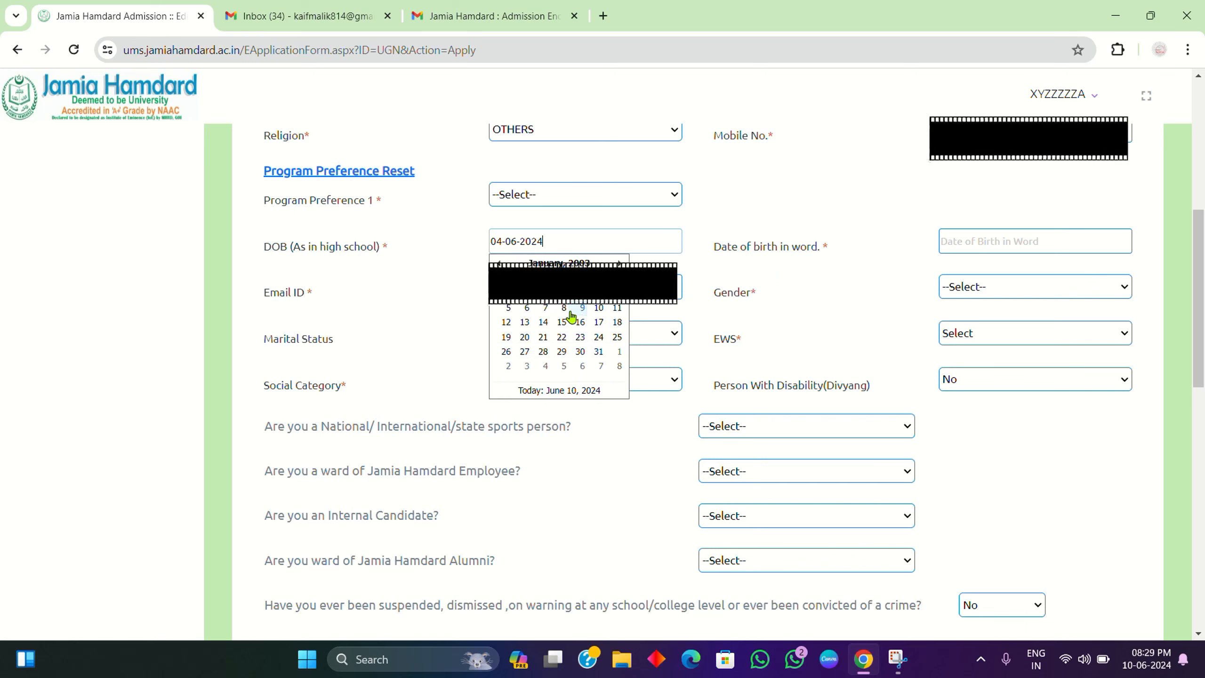
pyautogui.click(571, 314)
# Step: Set marital status to Unmarried and gender to Male
pyautogui.click(539, 343)
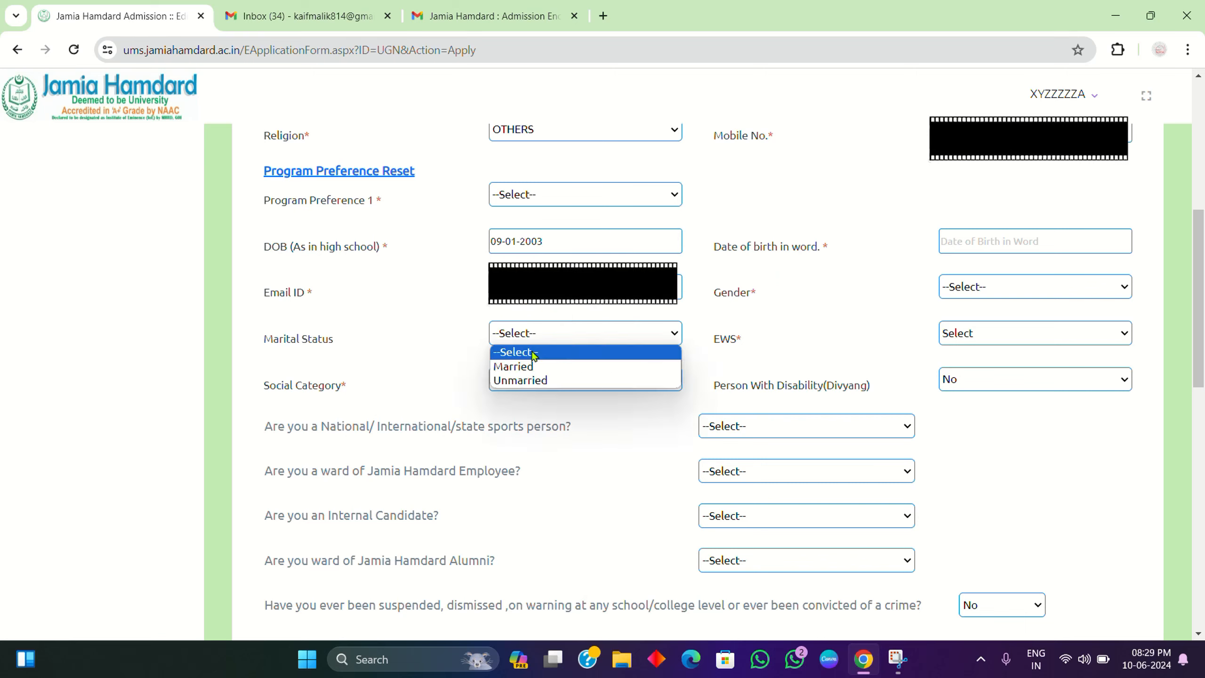
pyautogui.click(521, 380)
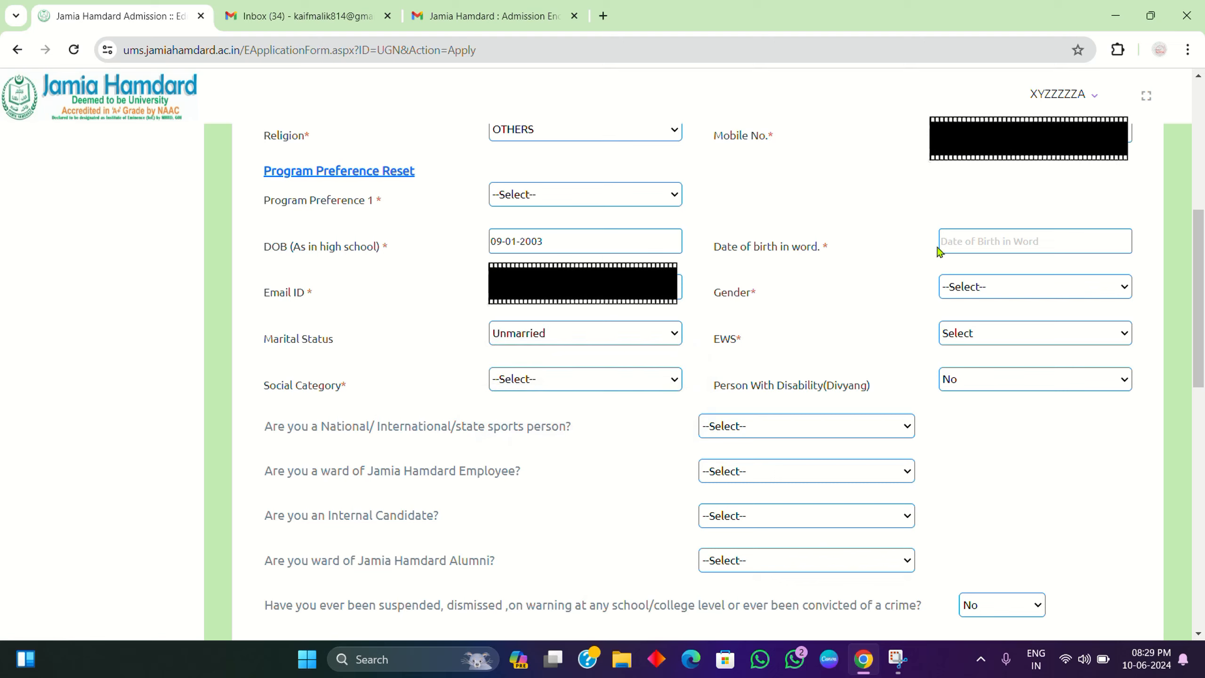
pyautogui.click(1034, 287)
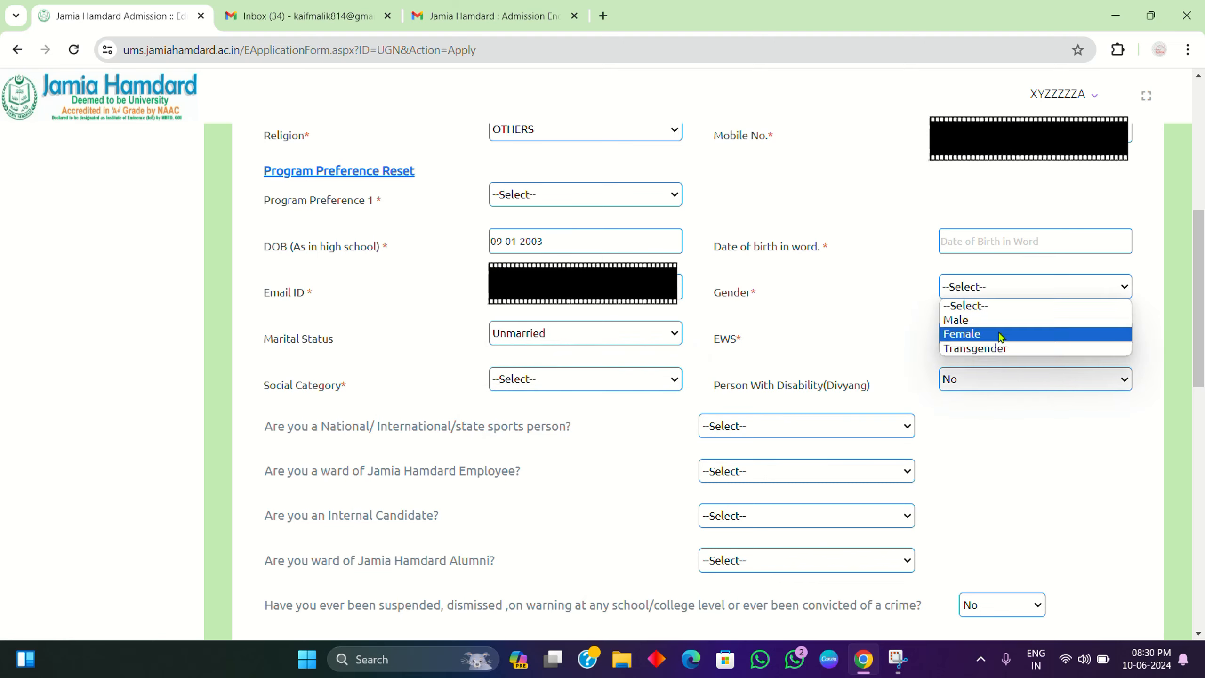
pyautogui.click(954, 321)
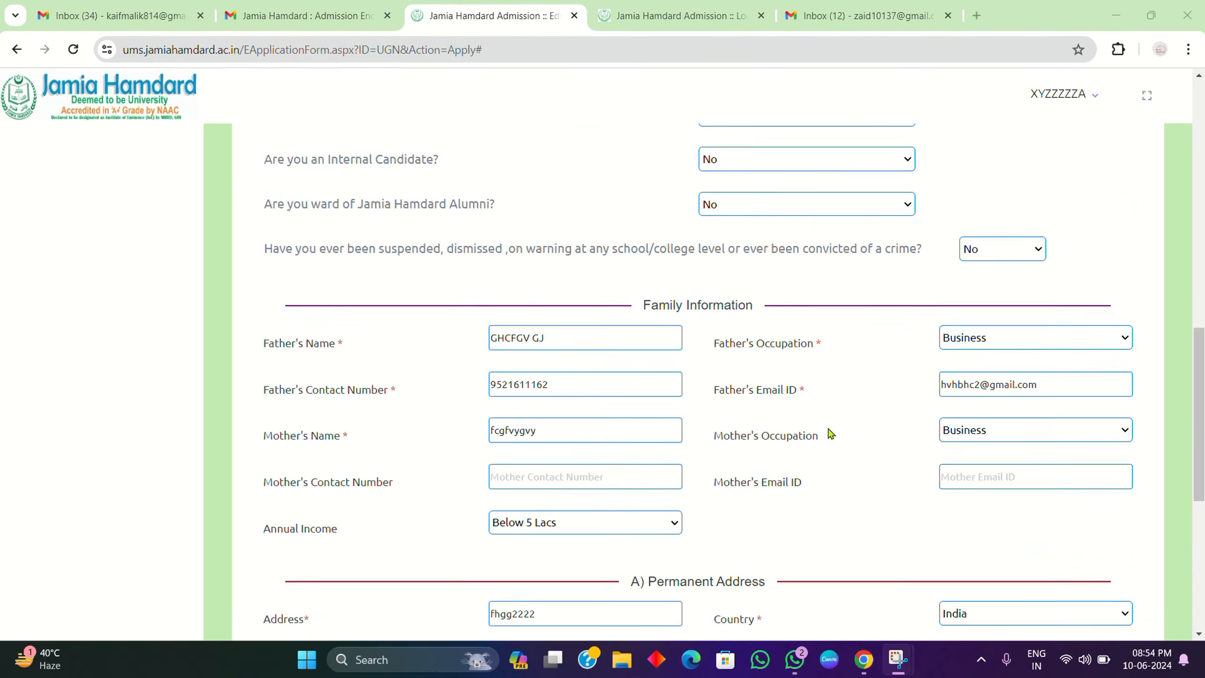
# Step: Save Step 1 and continue to the Educational Qualifications page
pyautogui.scroll(1, 830, 432)
pyautogui.scroll(1, 830, 433)
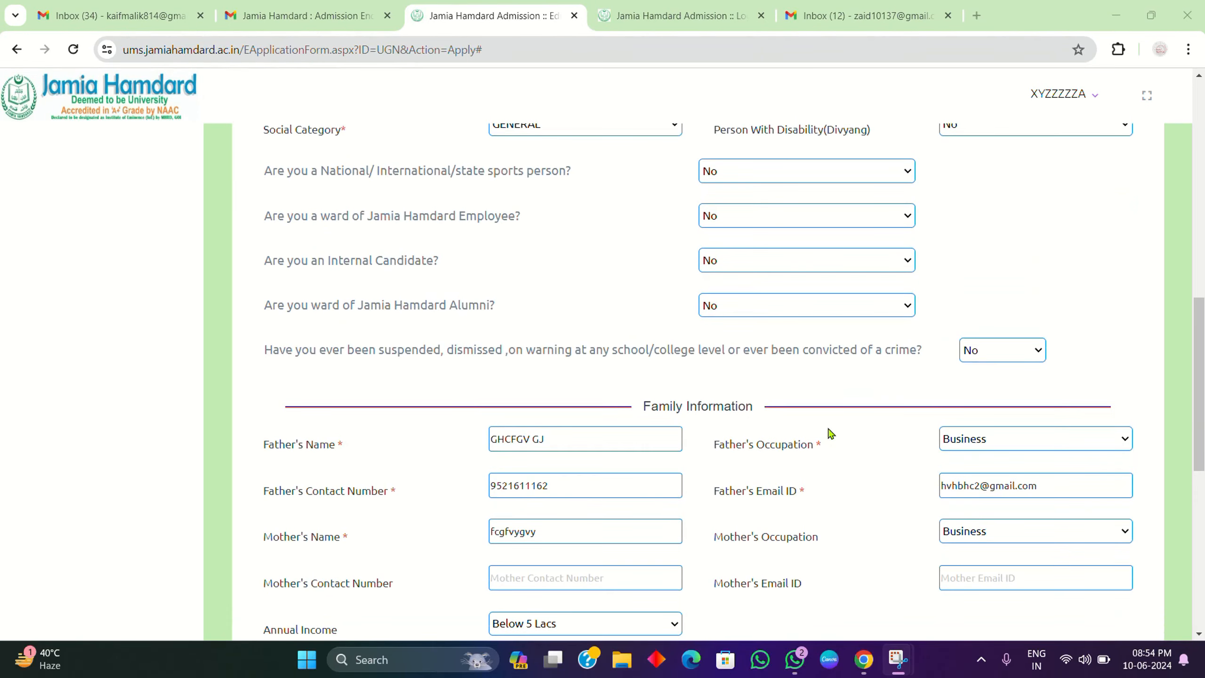
pyautogui.scroll(-10, 831, 433)
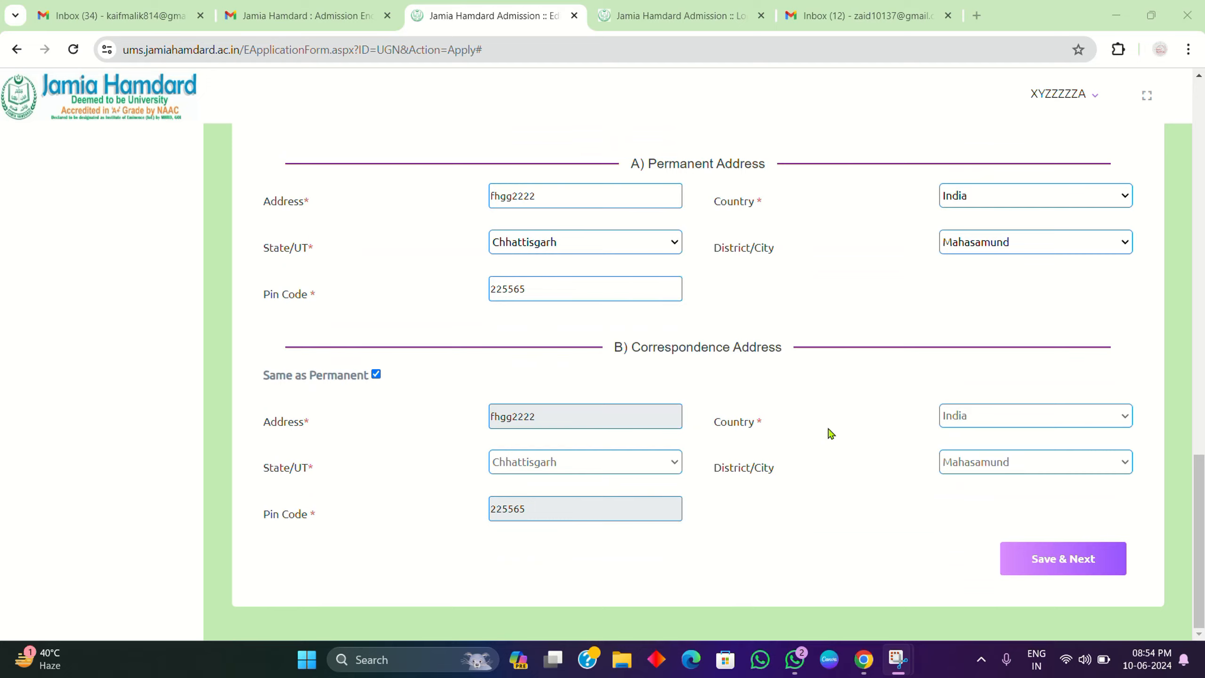
pyautogui.click(1065, 560)
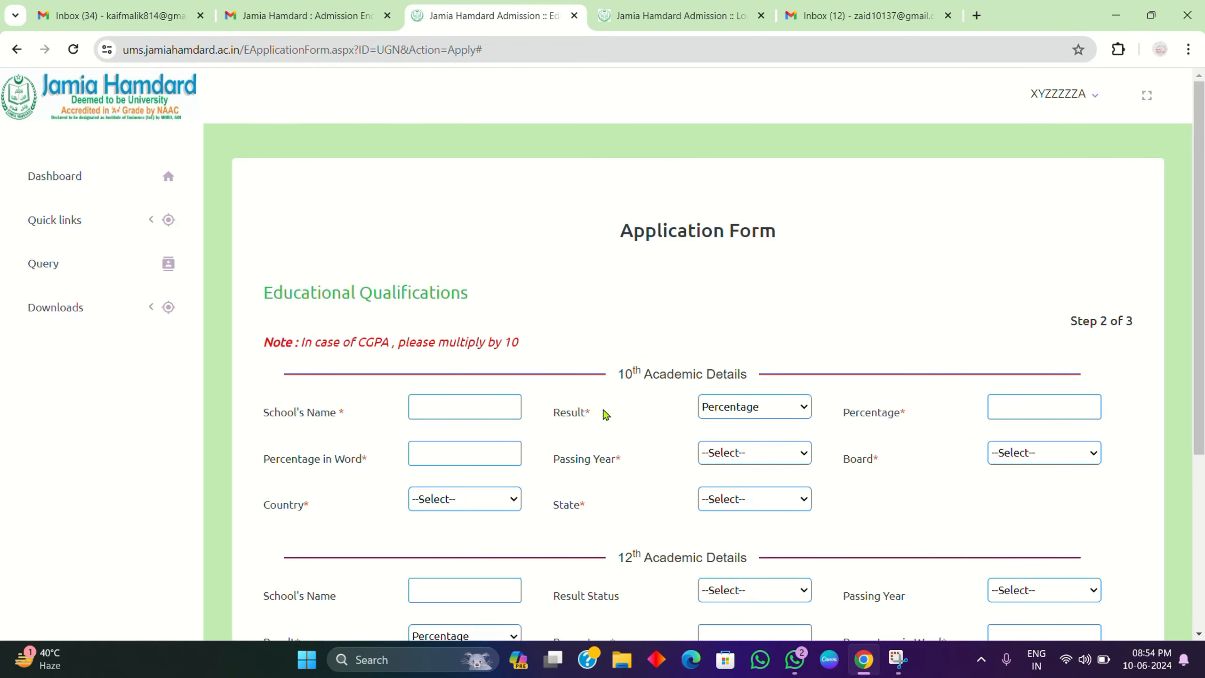
# Step: Check the Entrance Test options, then return to the 10th School's Name field
pyautogui.scroll(-4, 605, 412)
pyautogui.scroll(-2, 605, 414)
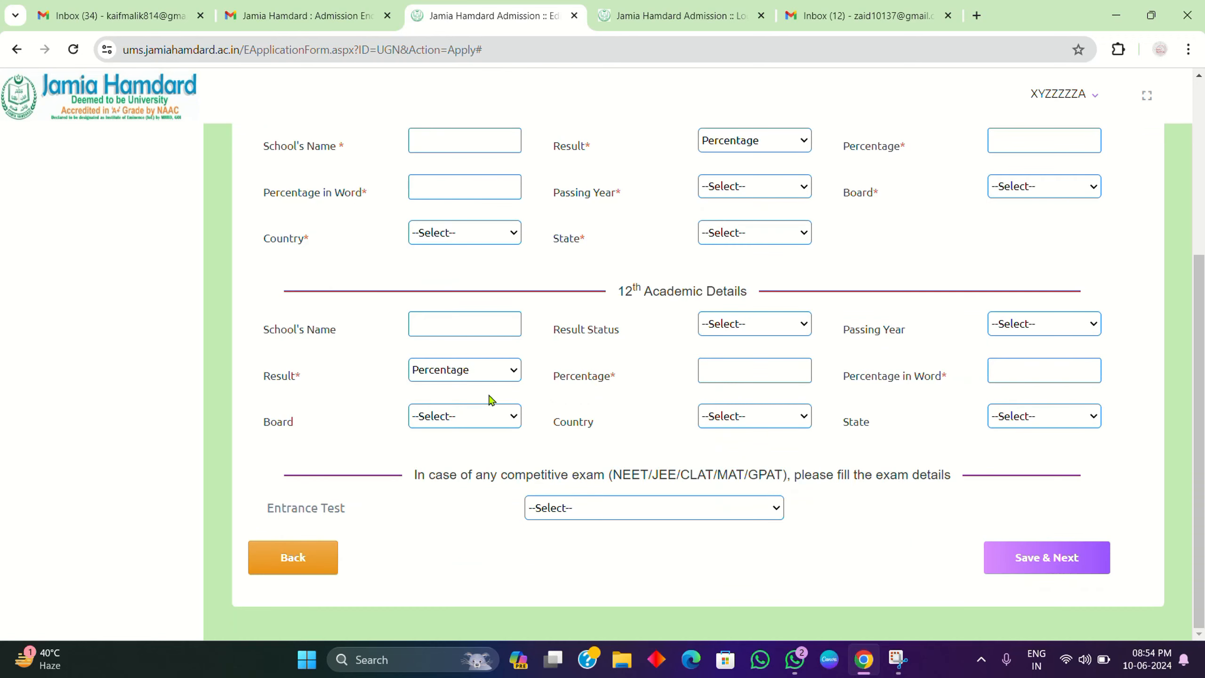
pyautogui.scroll(6, 550, 480)
pyautogui.scroll(-6, 553, 481)
pyautogui.click(627, 507)
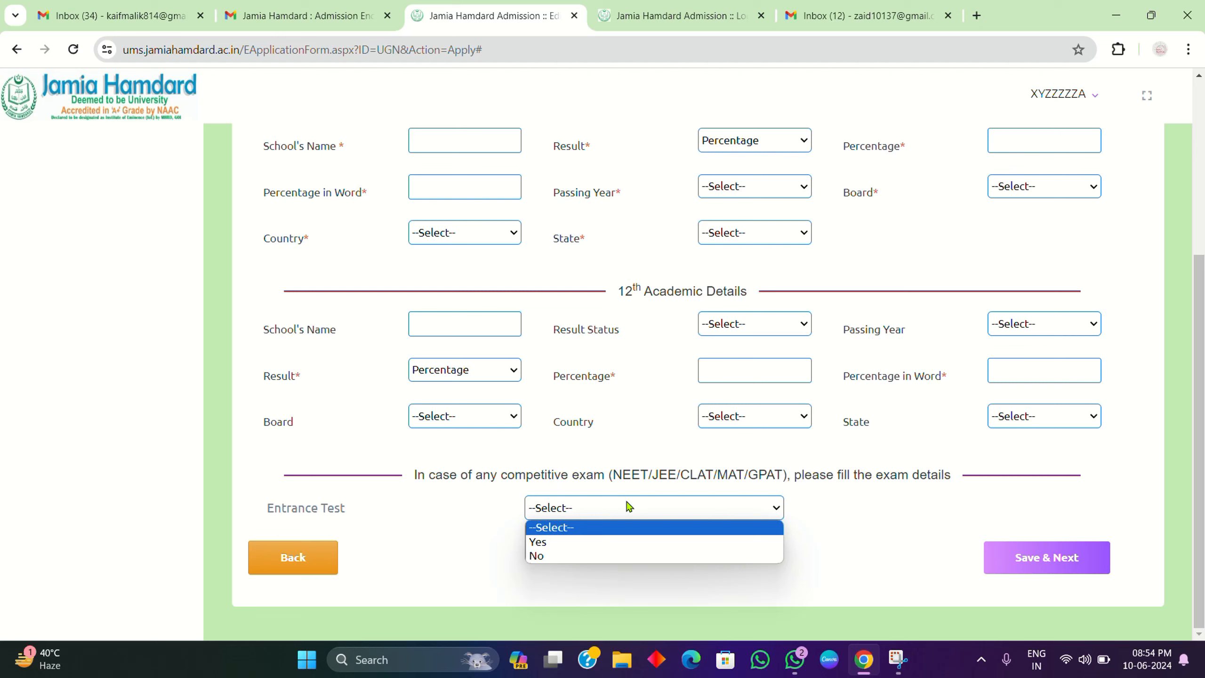
pyautogui.scroll(5, 567, 265)
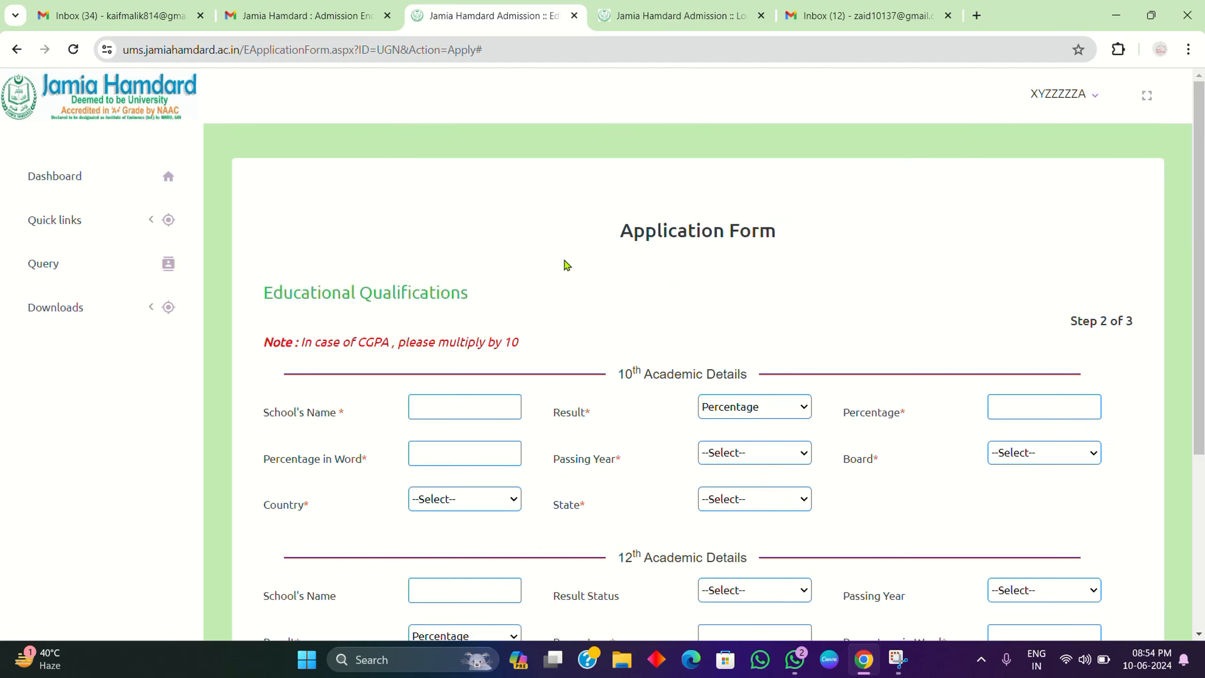
pyautogui.click(425, 416)
# Step: Enter the 10th school name, Percentage result of 95, and 'ninety five' in words
pyautogui.write('gyvjvugvuvhgvu')
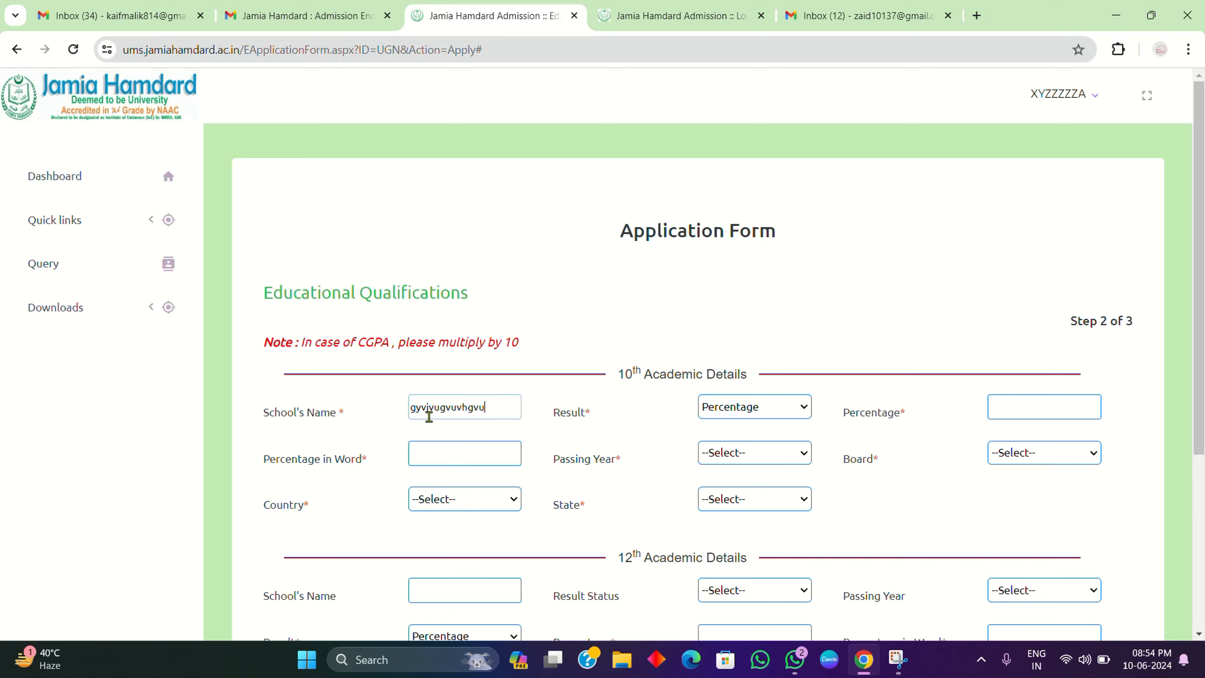
pyautogui.click(1049, 405)
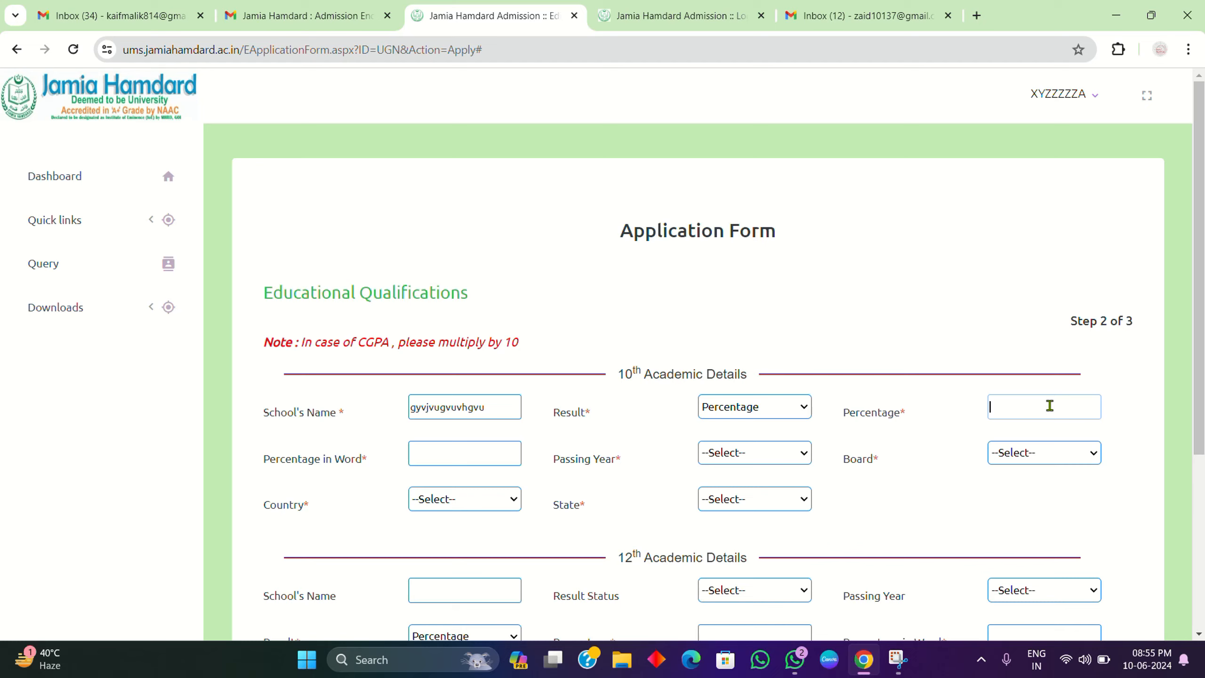
pyautogui.click(795, 409)
pyautogui.click(789, 426)
pyautogui.click(1044, 396)
pyautogui.press('Num_Lock')
pyautogui.write('95')
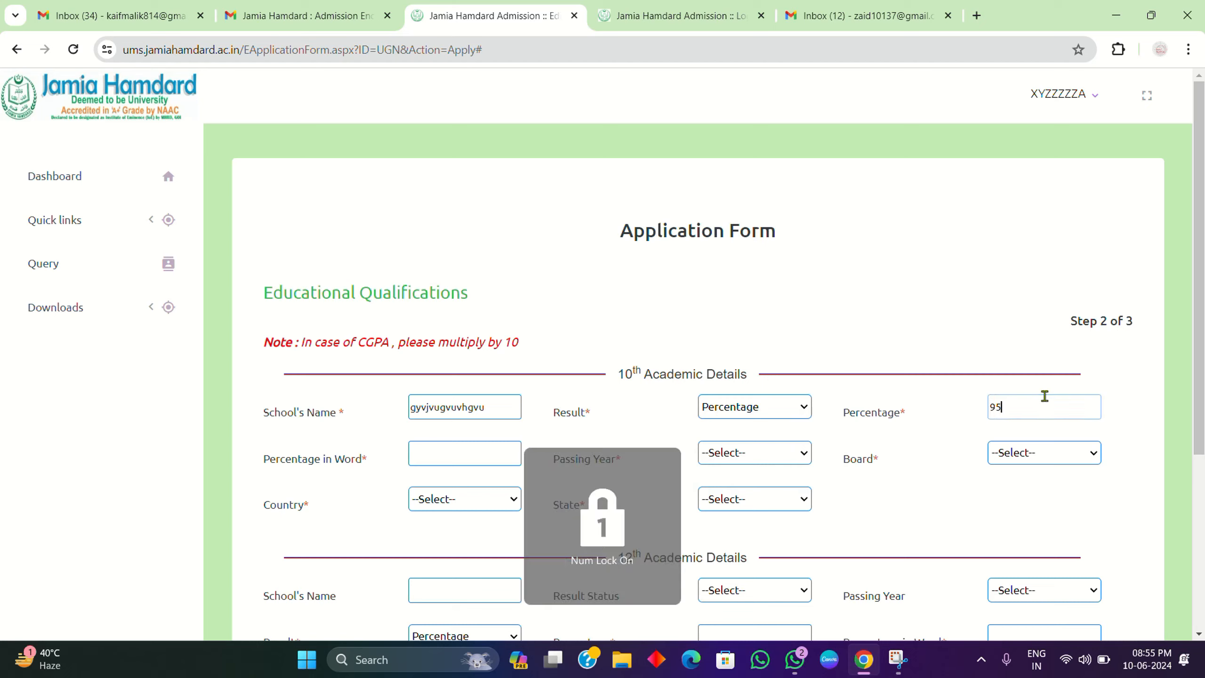
pyautogui.click(444, 452)
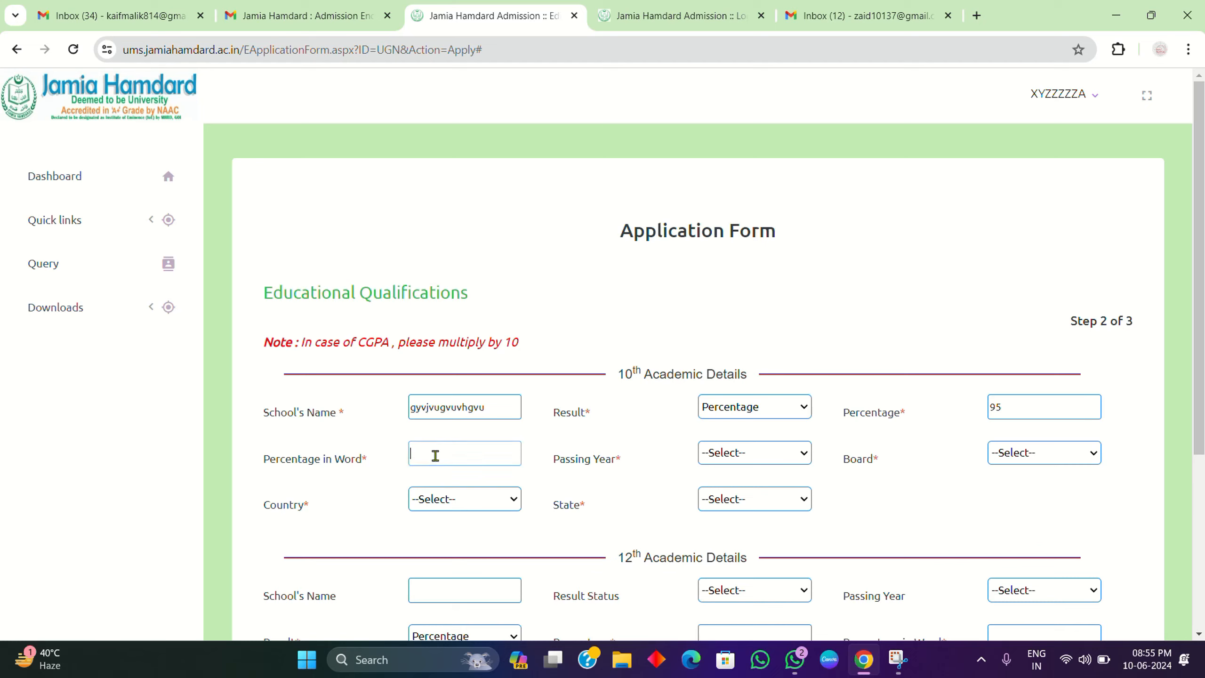
pyautogui.write('ninety five')
# Step: Set the 10th passing year to 2022 and board to Bihar Sanskrit Shiksha Board
pyautogui.click(769, 454)
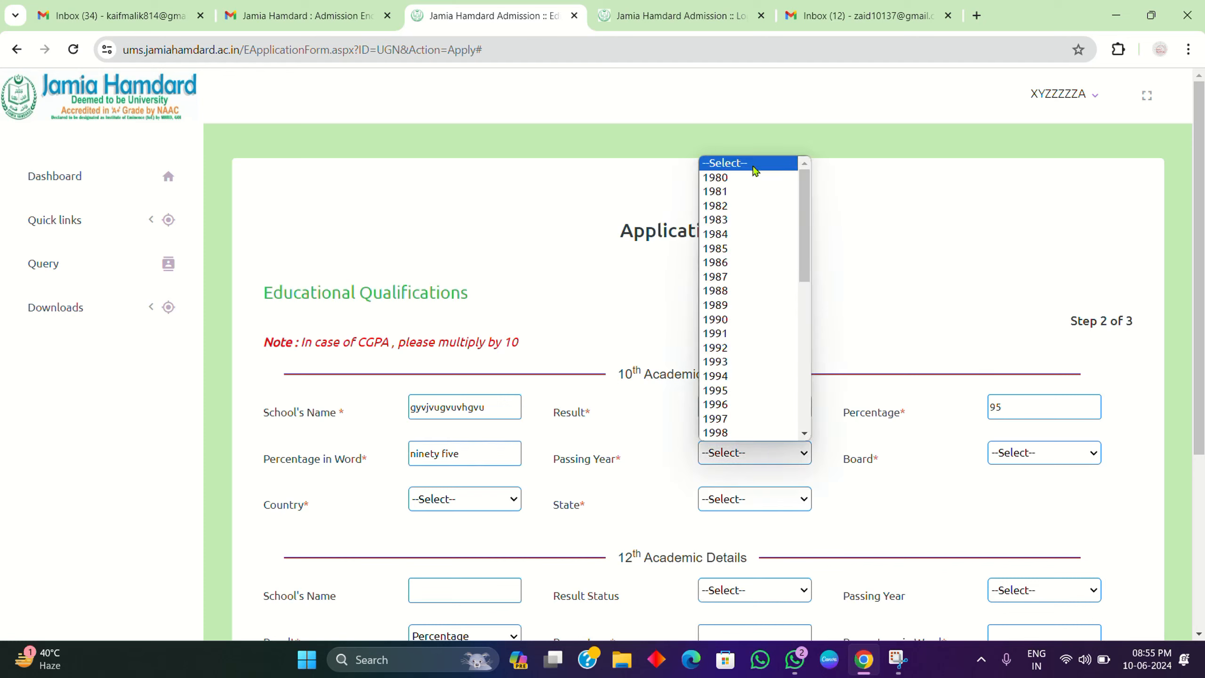
pyautogui.scroll(-5, 755, 418)
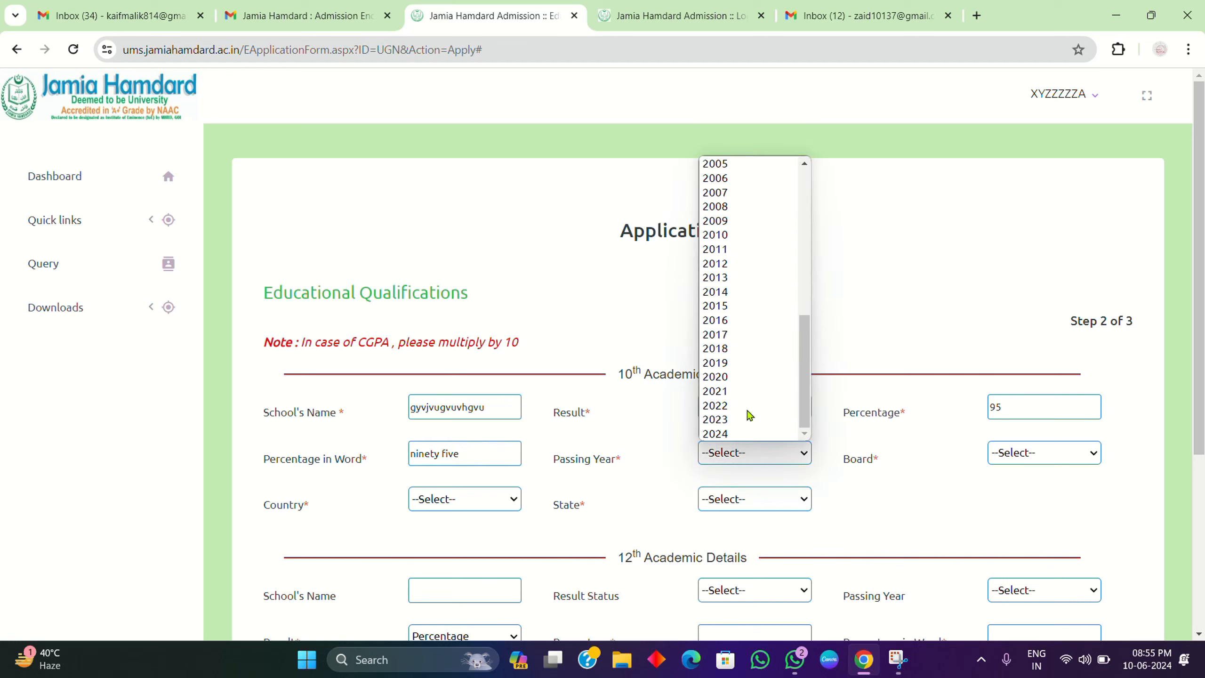
pyautogui.click(747, 409)
pyautogui.click(1060, 455)
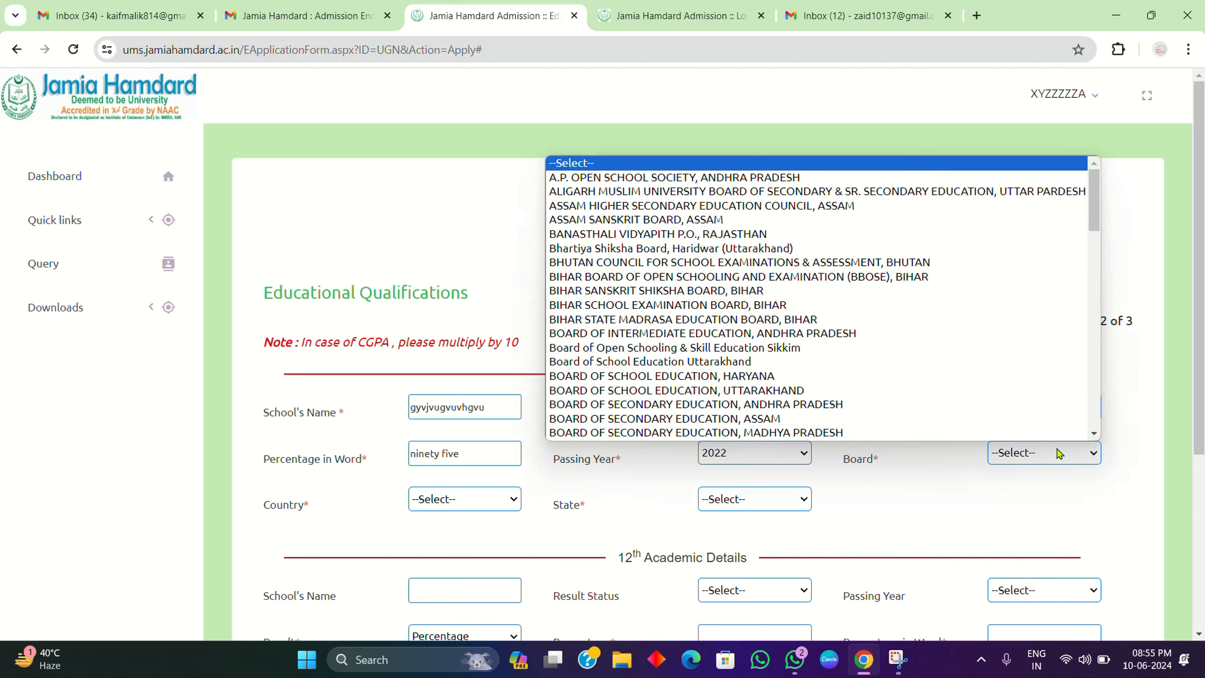
pyautogui.click(606, 291)
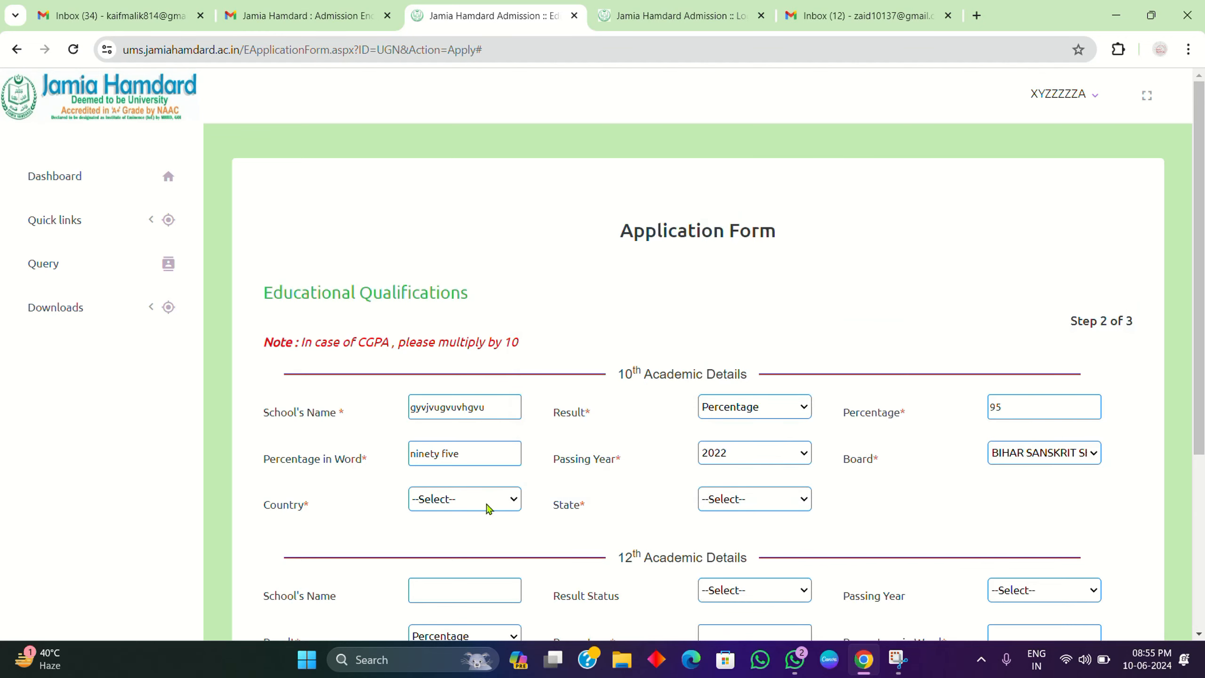
# Step: Set the 10th country to India and state to Chhattisgarh
pyautogui.click(487, 504)
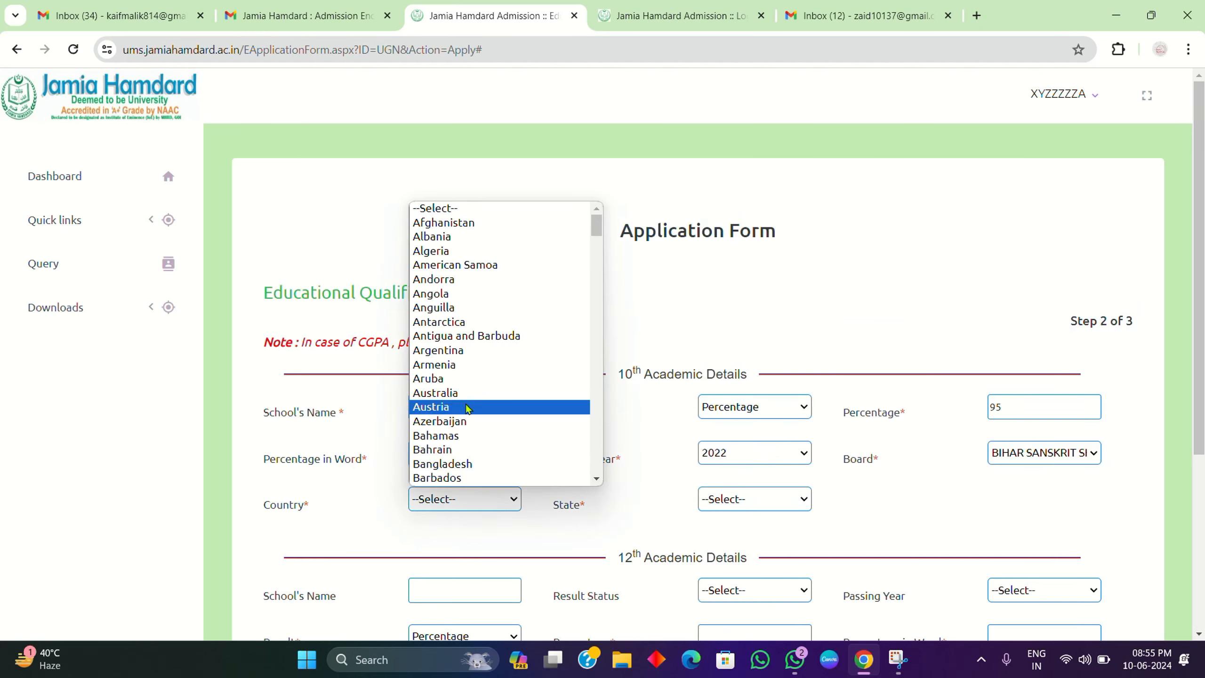
pyautogui.scroll(-10, 463, 406)
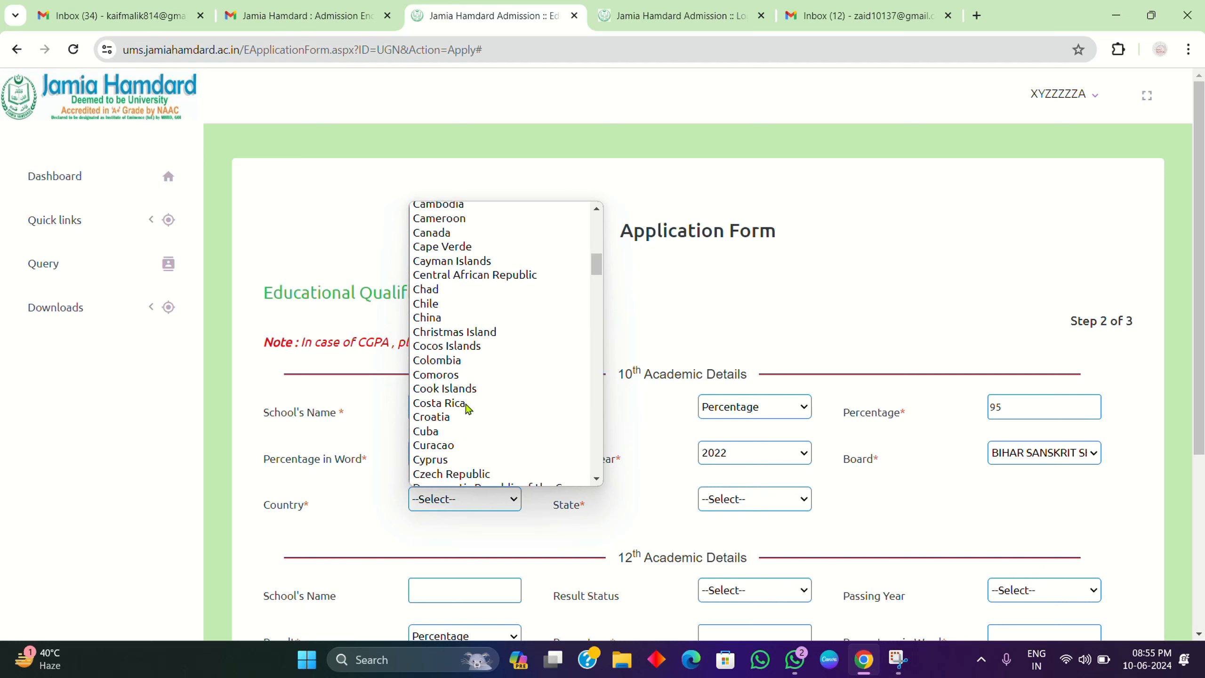
pyautogui.press('i')
pyautogui.press('n')
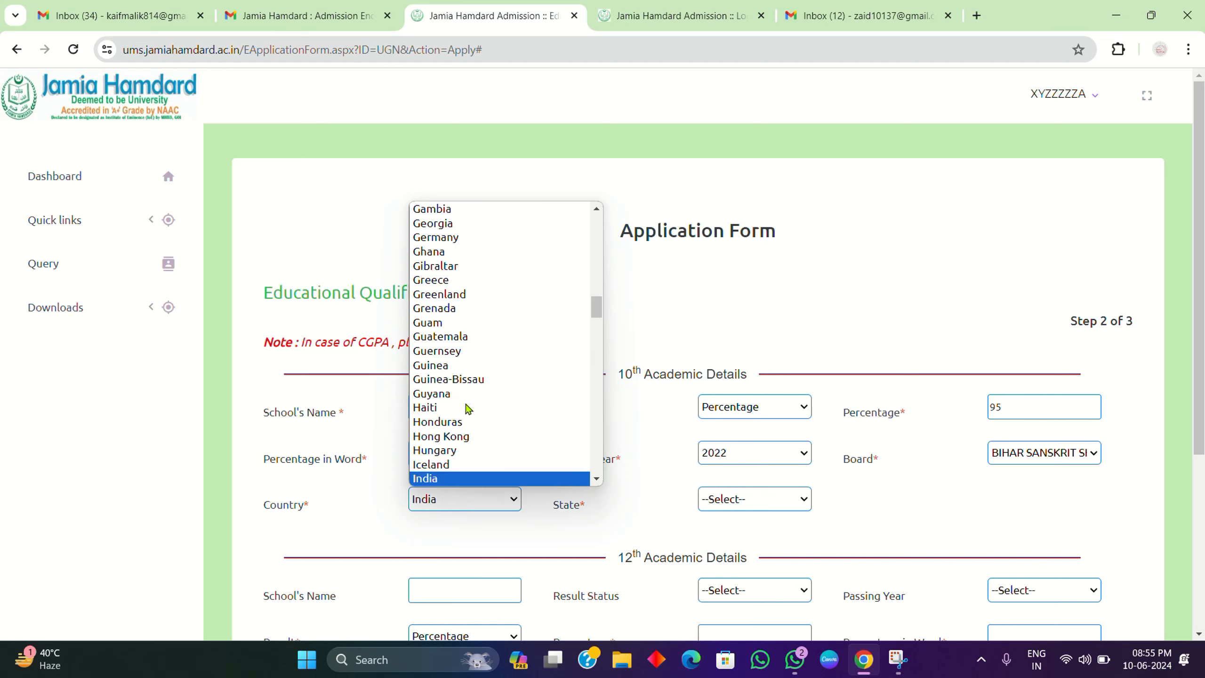
pyautogui.press('Return')
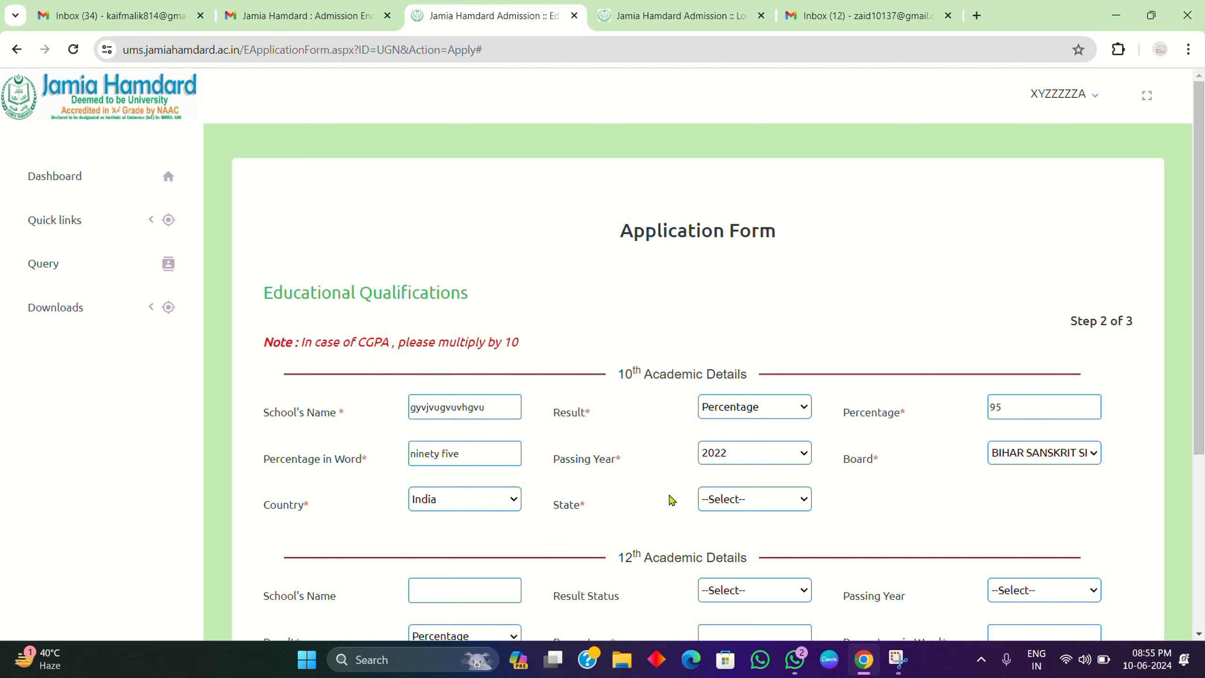
pyautogui.click(751, 507)
pyautogui.press('c')
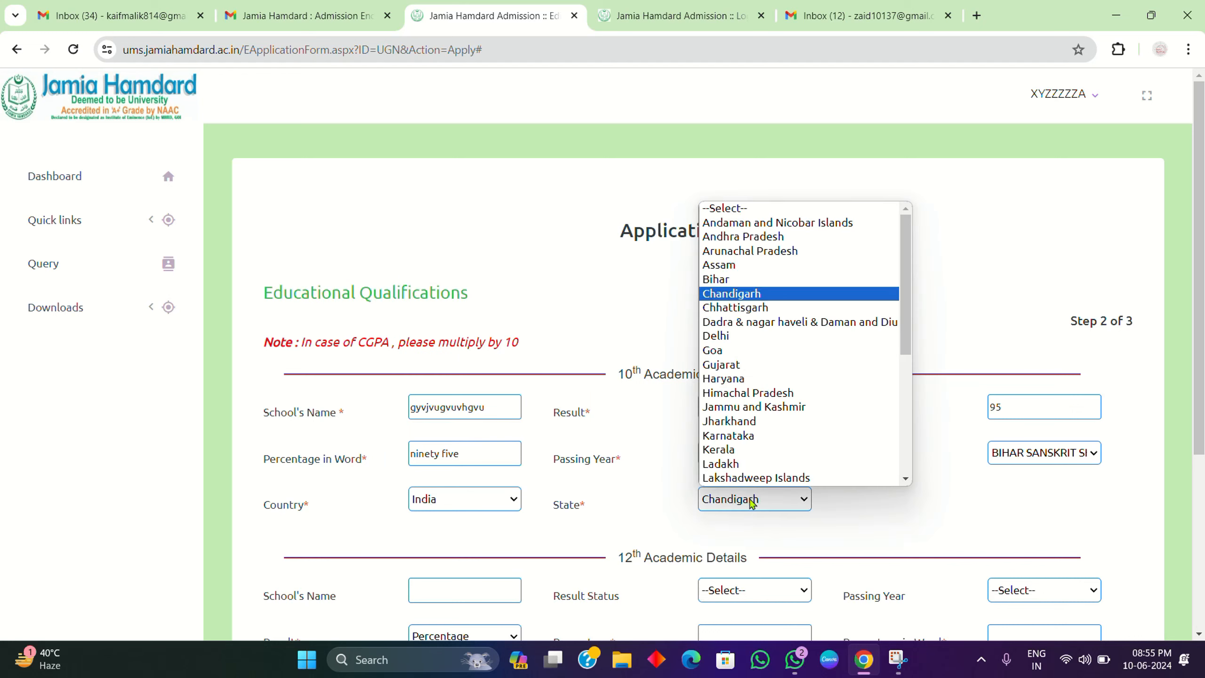
pyautogui.click(750, 308)
pyautogui.scroll(-5, 756, 404)
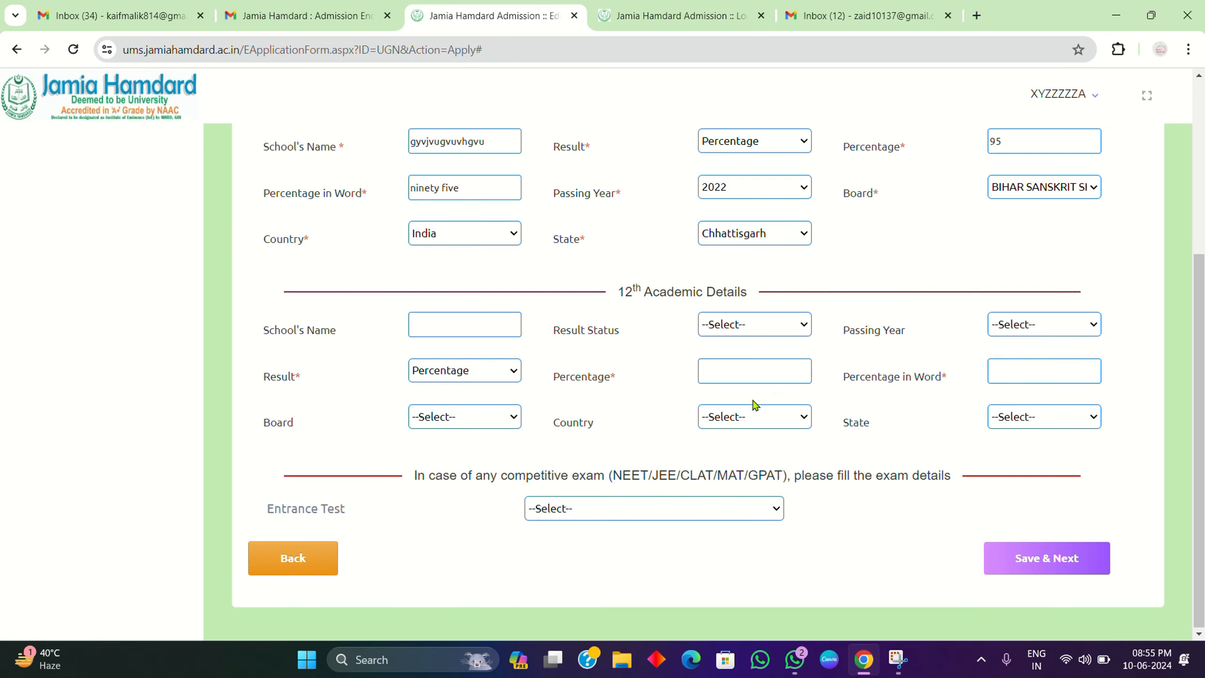
# Step: Enter a 12th school name and settle the 12th result status on Declared
pyautogui.click(453, 320)
pyautogui.write('vyvjn kivovjknobu')
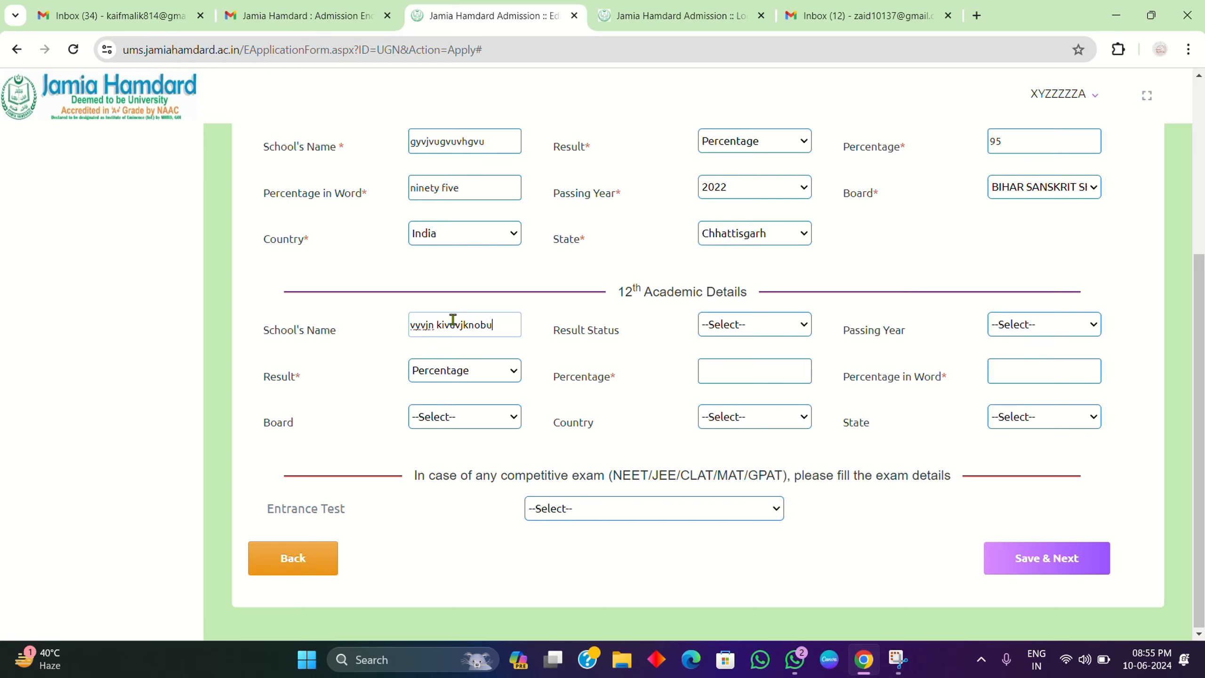
pyautogui.click(757, 324)
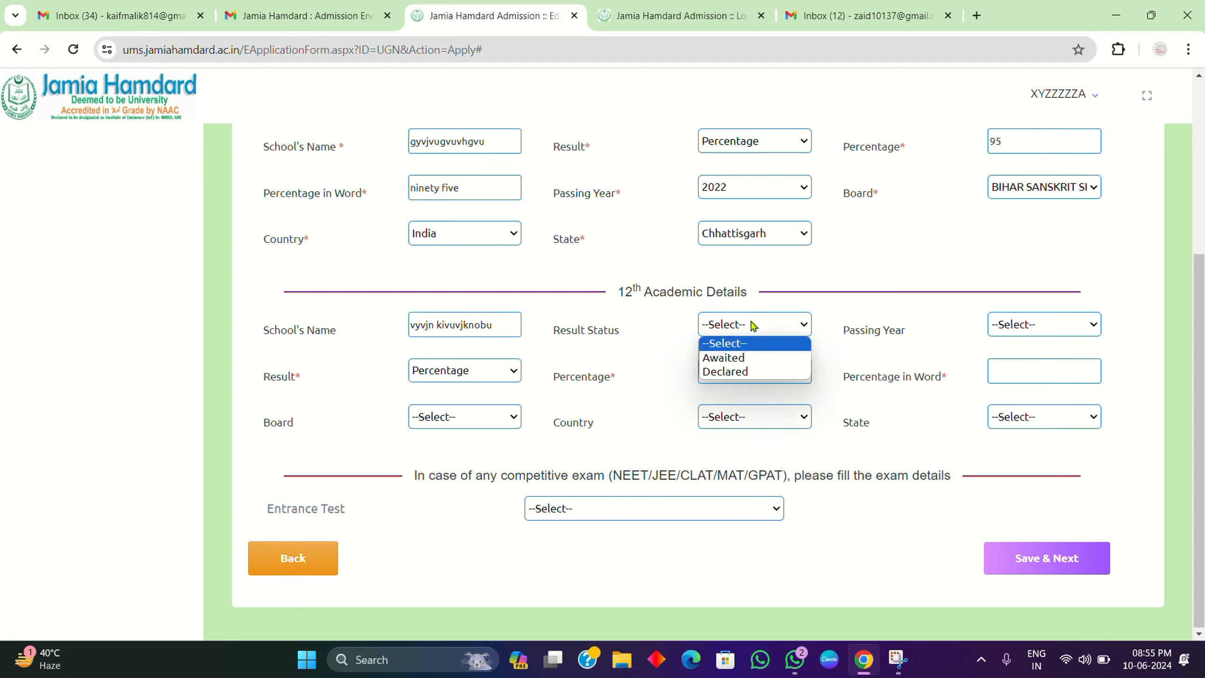
pyautogui.click(738, 359)
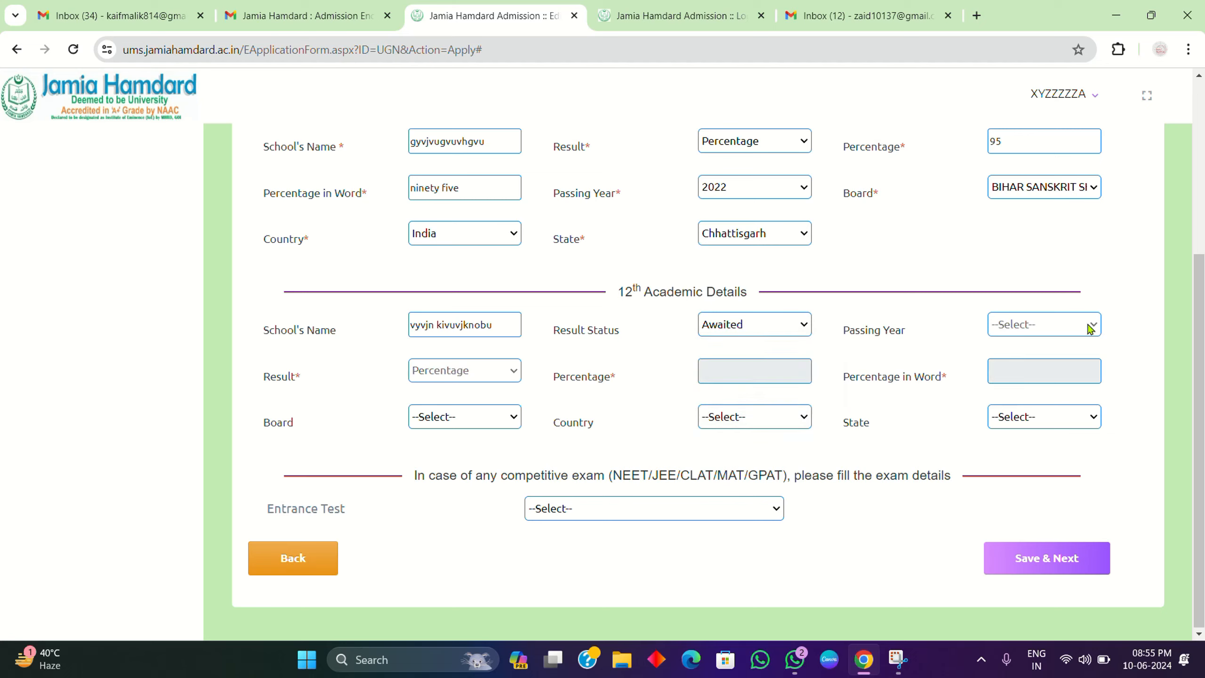
pyautogui.click(783, 325)
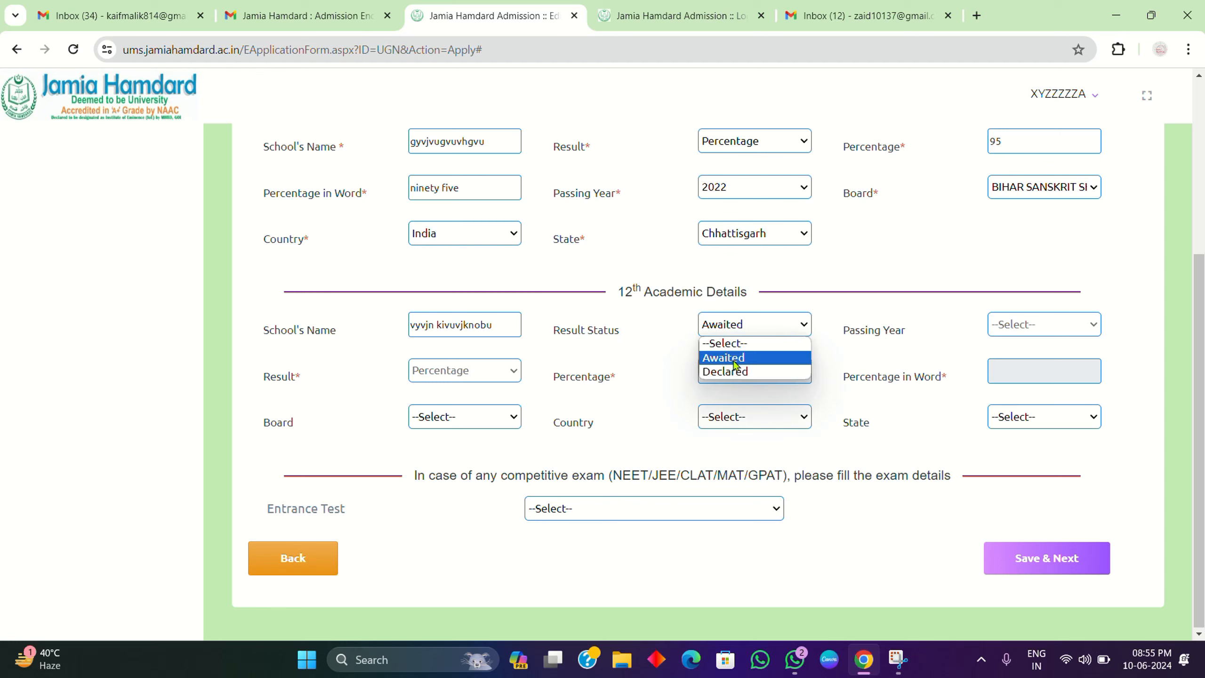
pyautogui.click(731, 372)
pyautogui.click(1070, 324)
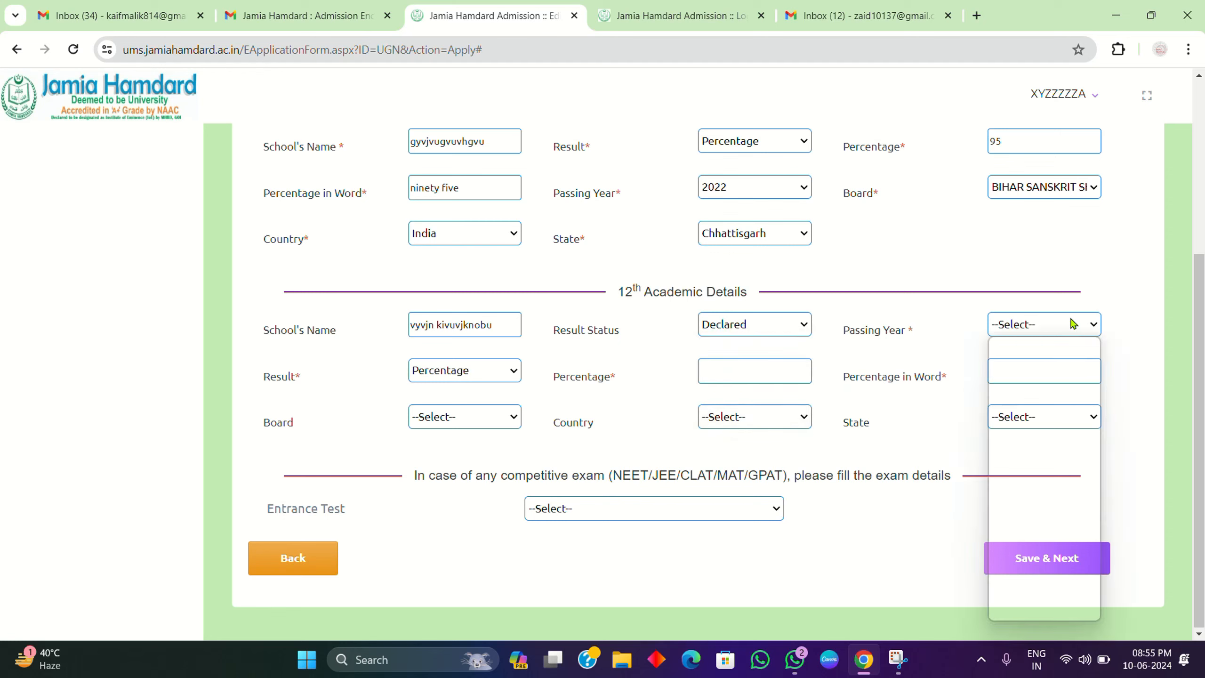
pyautogui.click(756, 326)
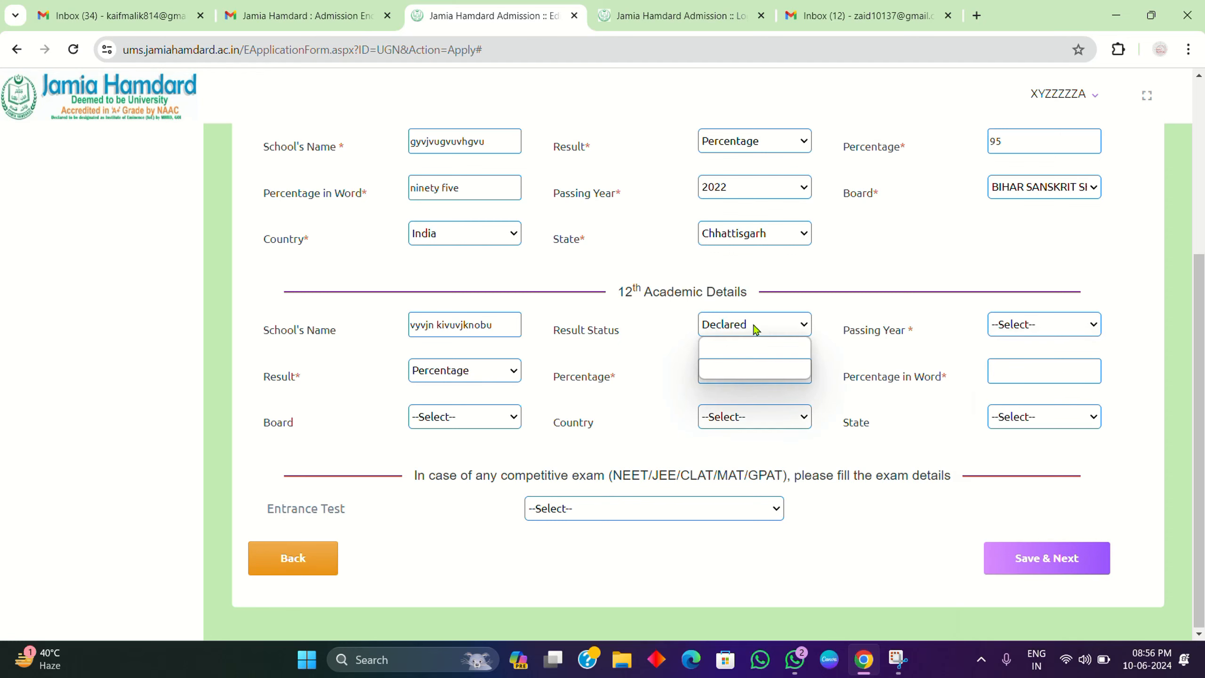
pyautogui.click(726, 362)
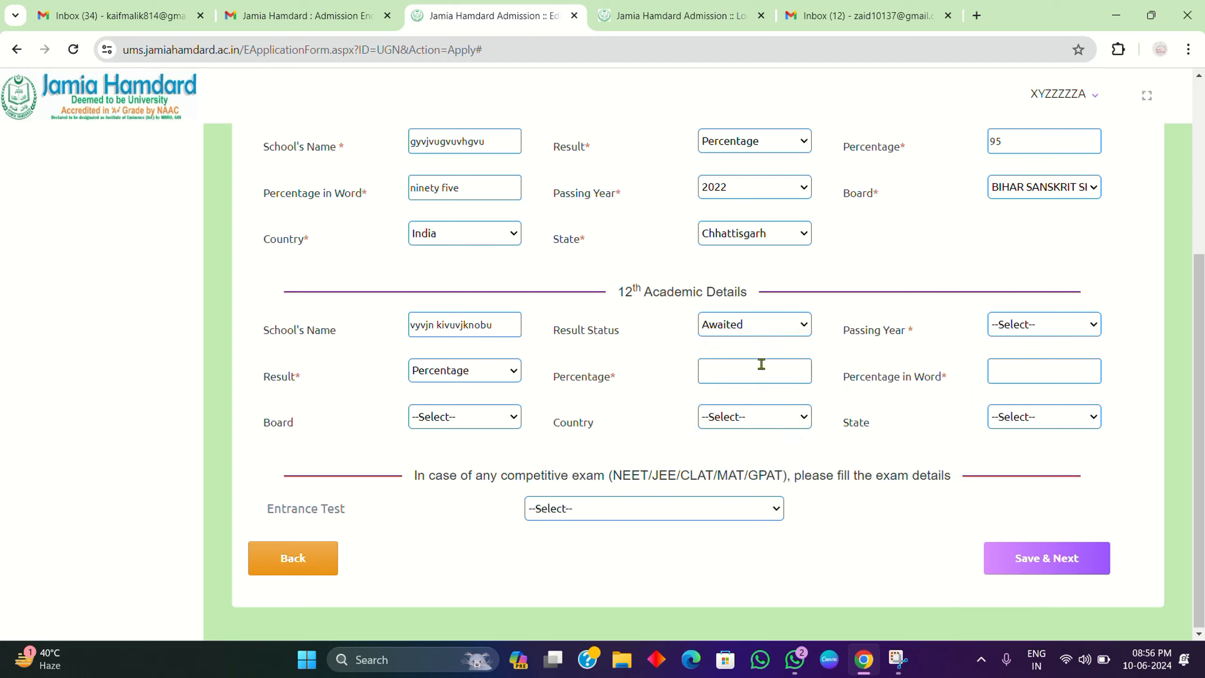
pyautogui.click(778, 323)
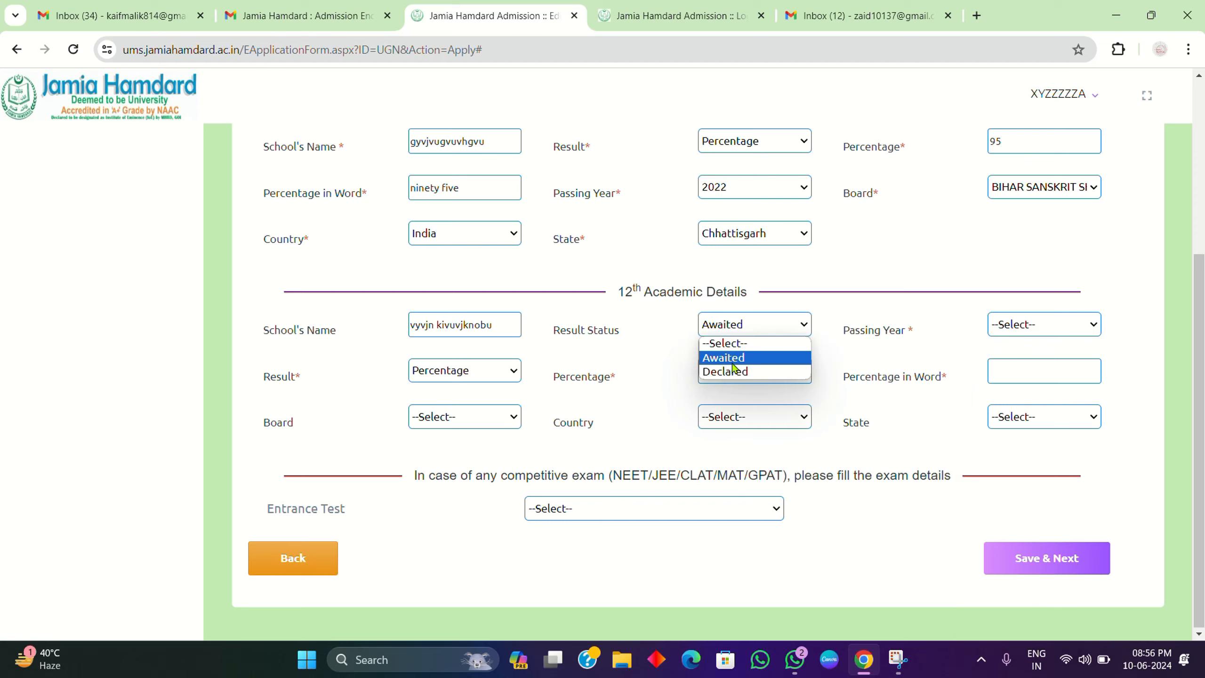
pyautogui.click(733, 363)
pyautogui.click(1062, 319)
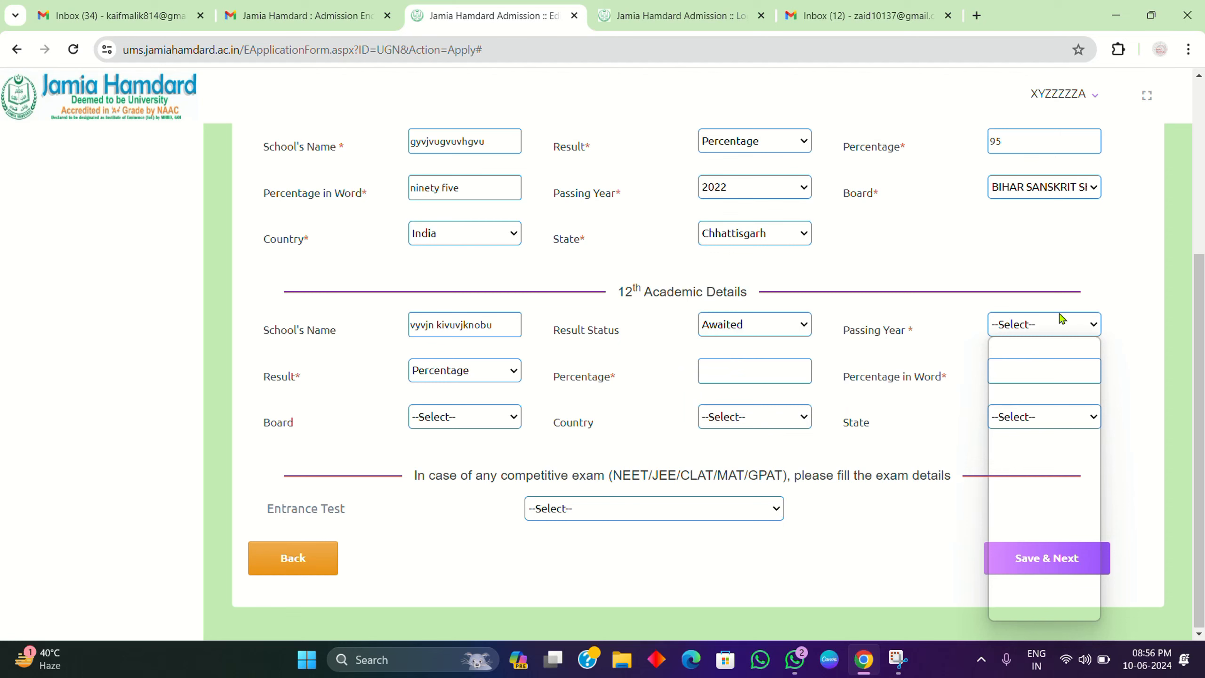
pyautogui.click(790, 333)
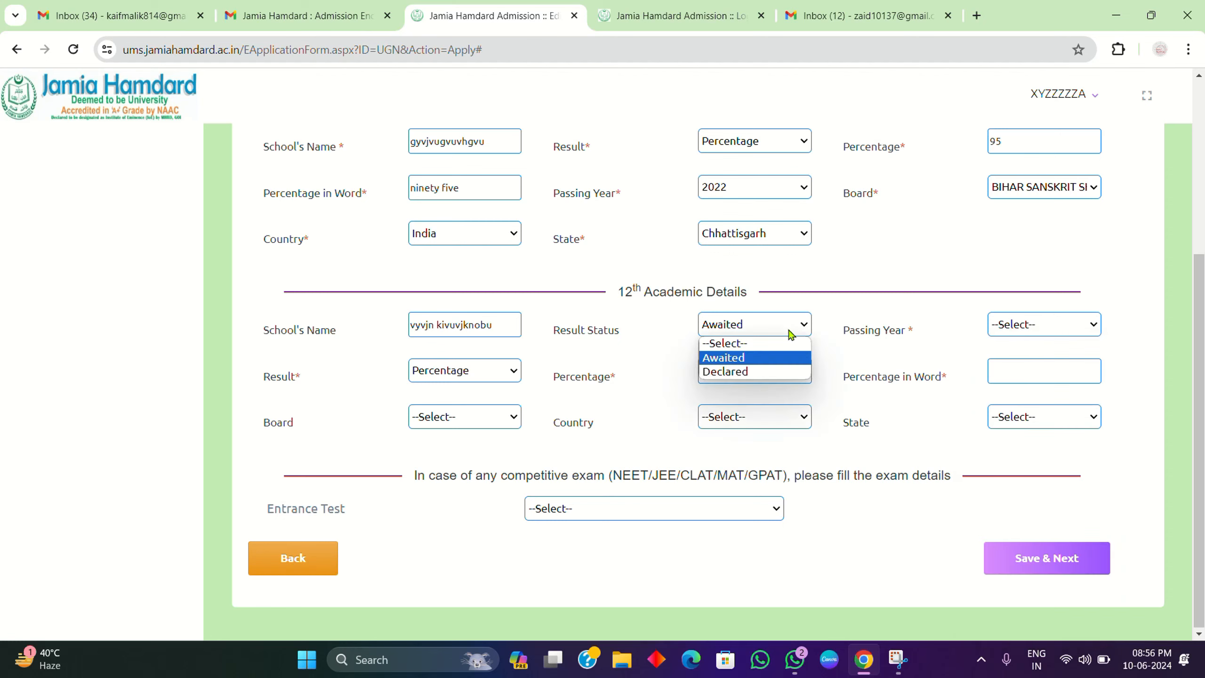
pyautogui.click(752, 372)
# Step: Choose 2024 as the 12th passing year
pyautogui.click(1060, 327)
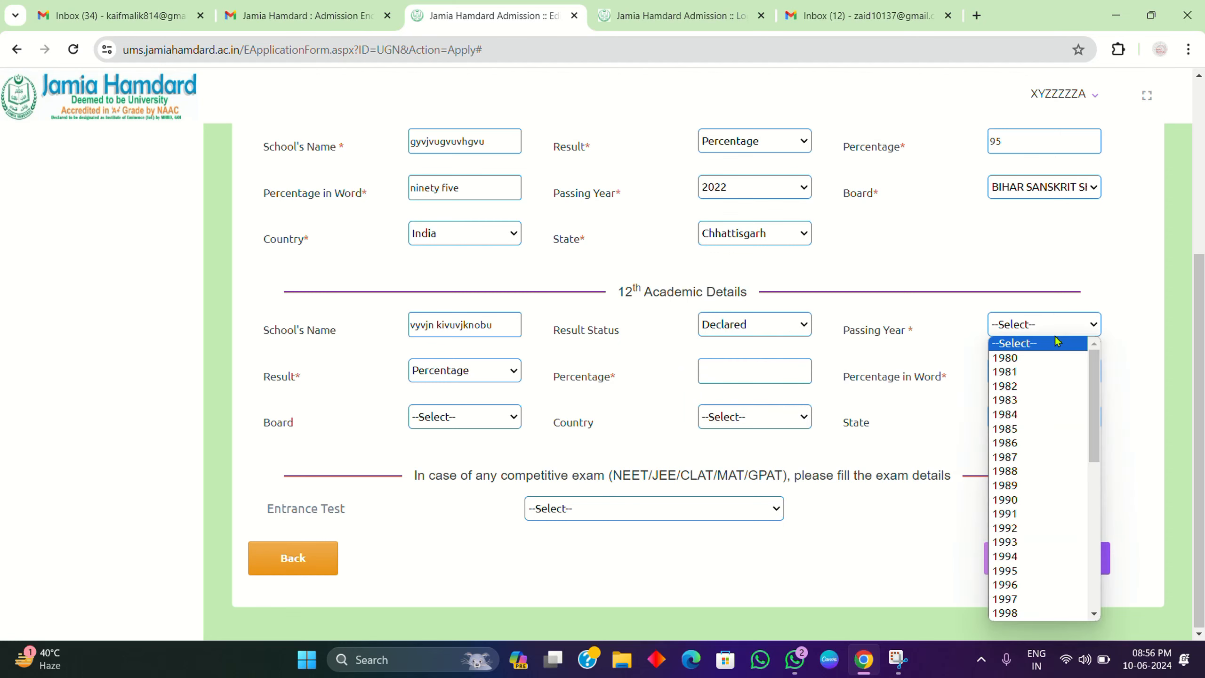
pyautogui.scroll(-8, 1023, 595)
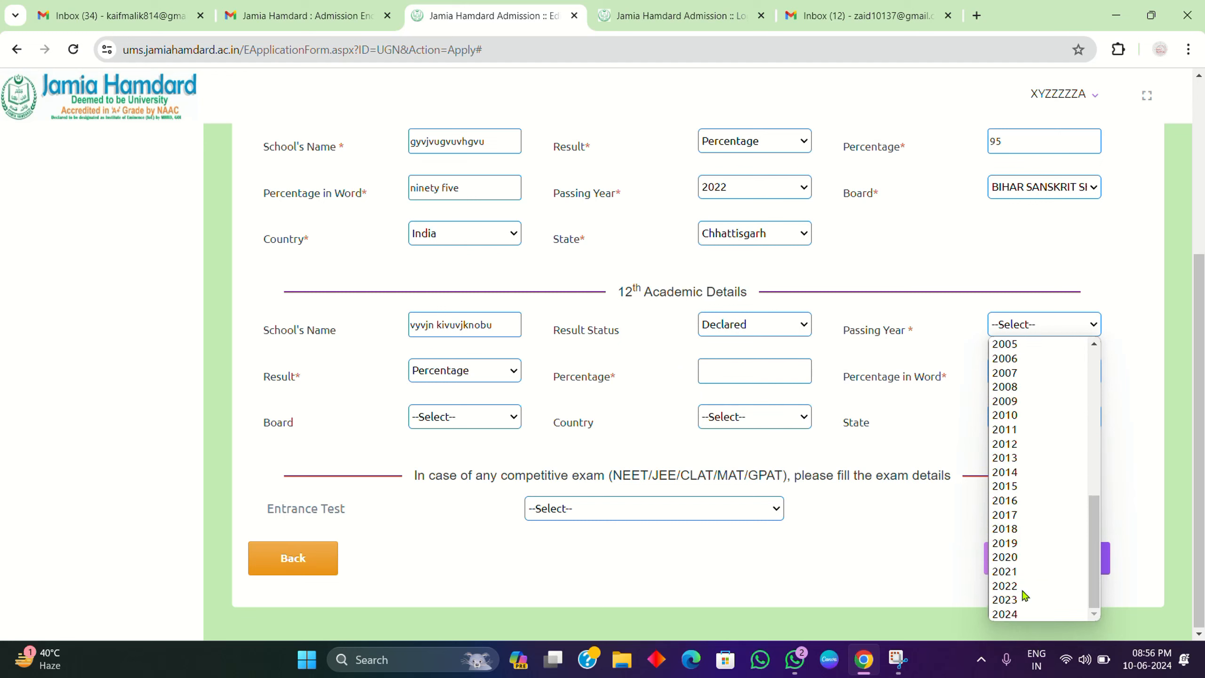
pyautogui.click(1004, 624)
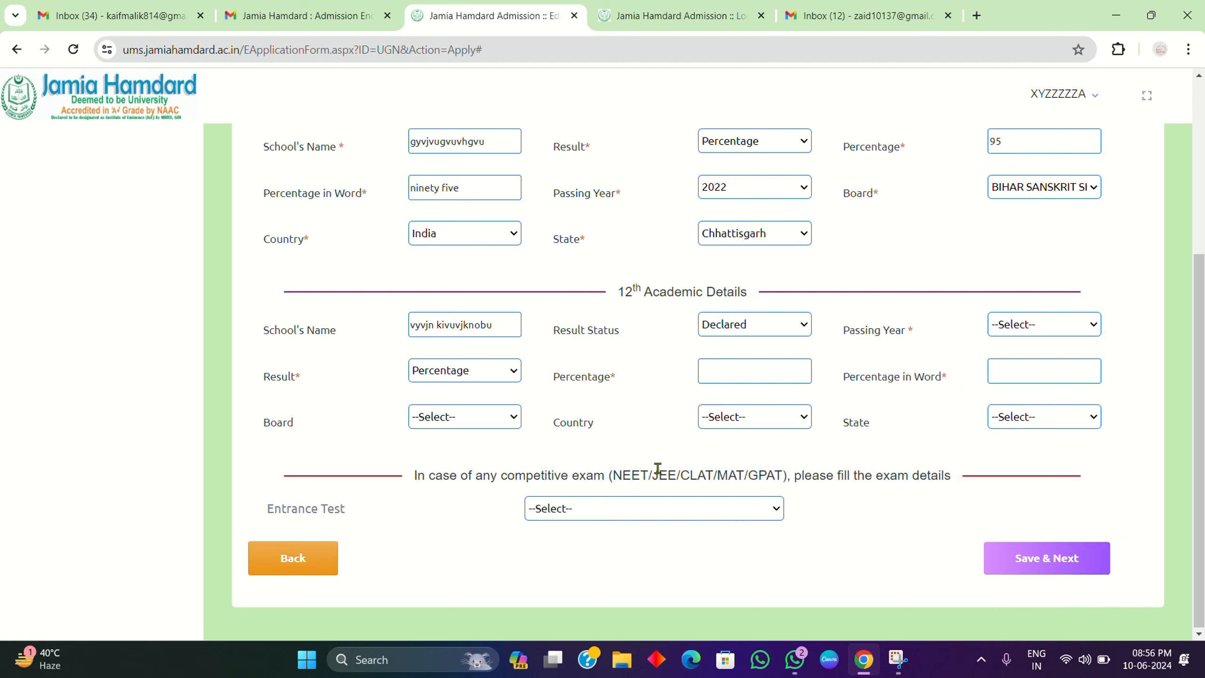
pyautogui.click(1060, 324)
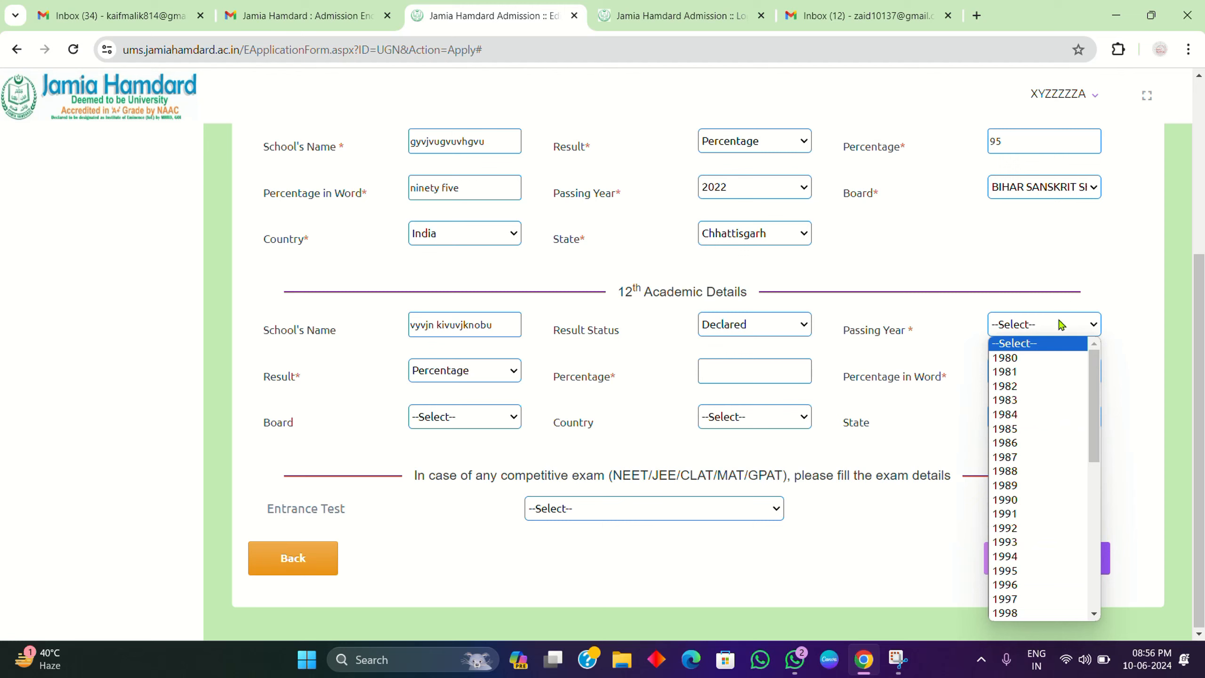
pyautogui.press('Down')
pyautogui.press('Down')
pyautogui.press('Down')
pyautogui.press('Down')
pyautogui.press('Down')
pyautogui.press('Down')
pyautogui.press('Down')
pyautogui.press('Down')
pyautogui.press('Down')
pyautogui.press('Down')
pyautogui.press('Down')
pyautogui.press('Down')
pyautogui.press('Down')
pyautogui.press('Down')
pyautogui.press('Down')
pyautogui.press('Down')
pyautogui.press('Down')
pyautogui.press('Down')
pyautogui.press('Down')
pyautogui.press('Down')
pyautogui.press('Down')
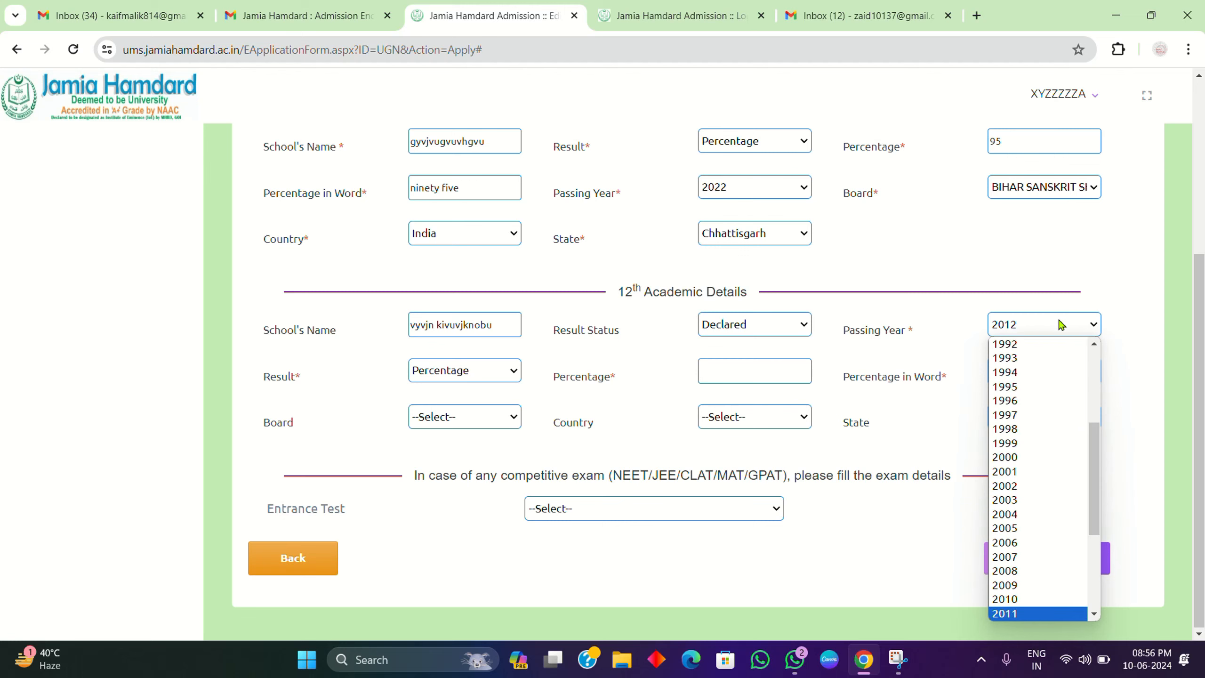
pyautogui.press('Return')
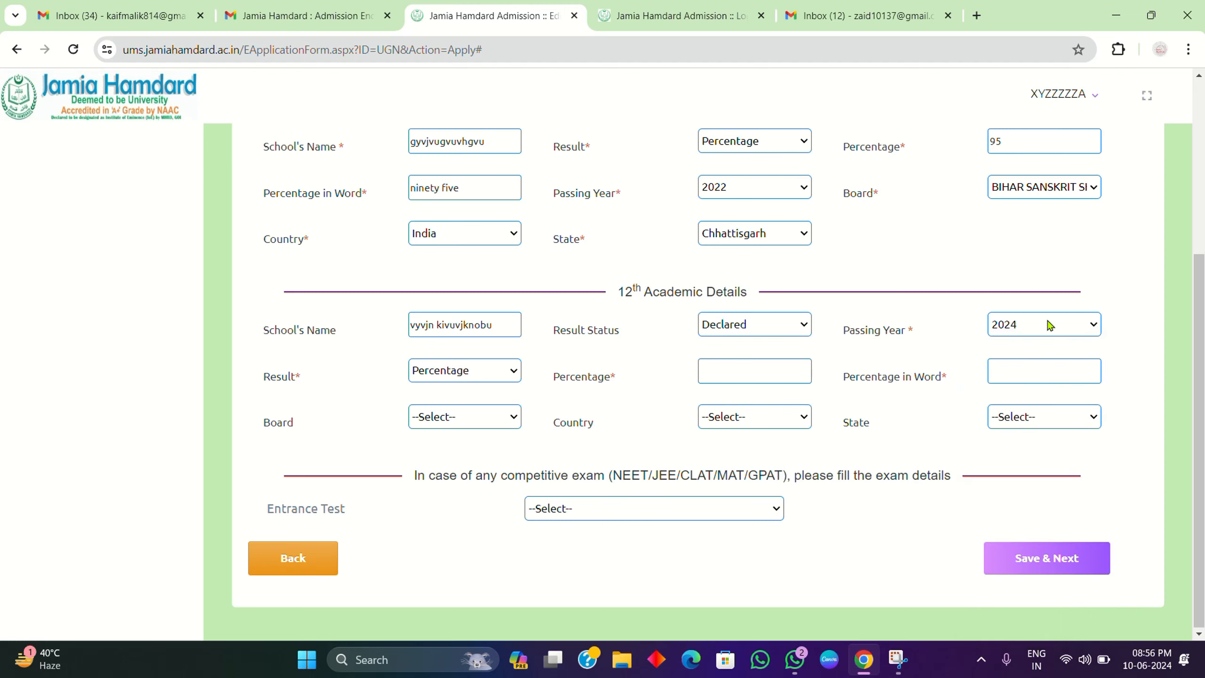
# Step: Enter 95 as the 12th percentage and 'ninety five' as the percentage in words
pyautogui.click(772, 375)
pyautogui.write('95')
pyautogui.click(1035, 369)
pyautogui.write('ninety five')
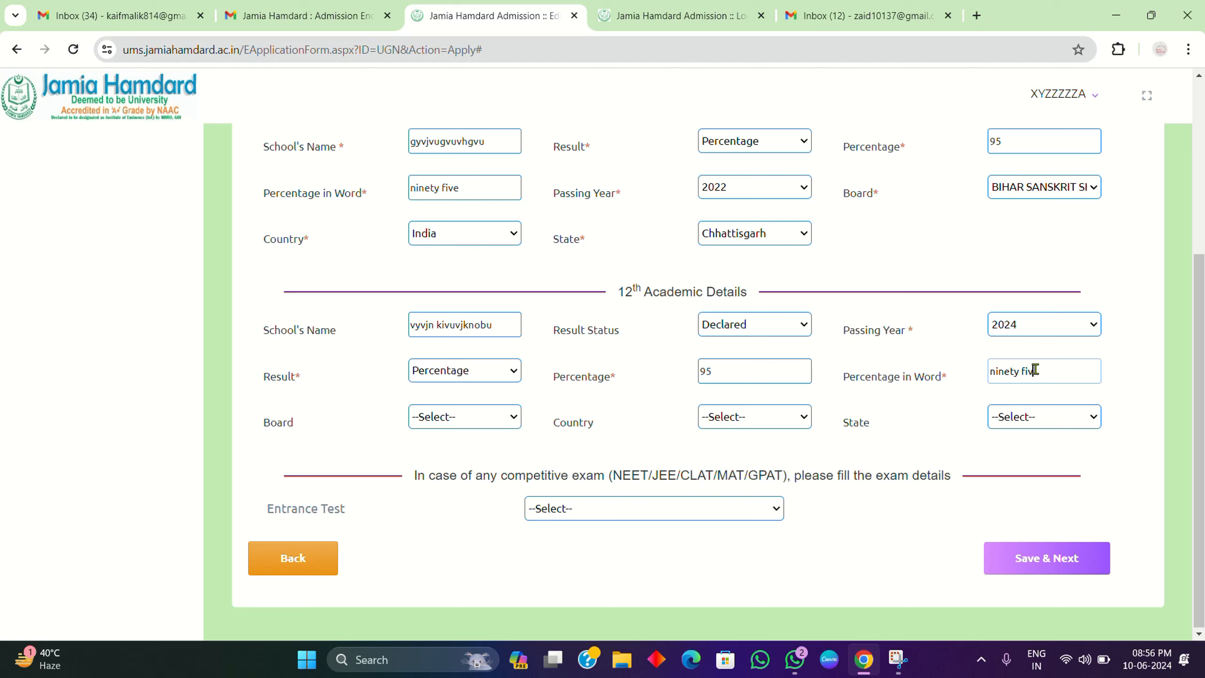
# Step: Select Bihar School Examination Board as the 12th board
pyautogui.click(446, 417)
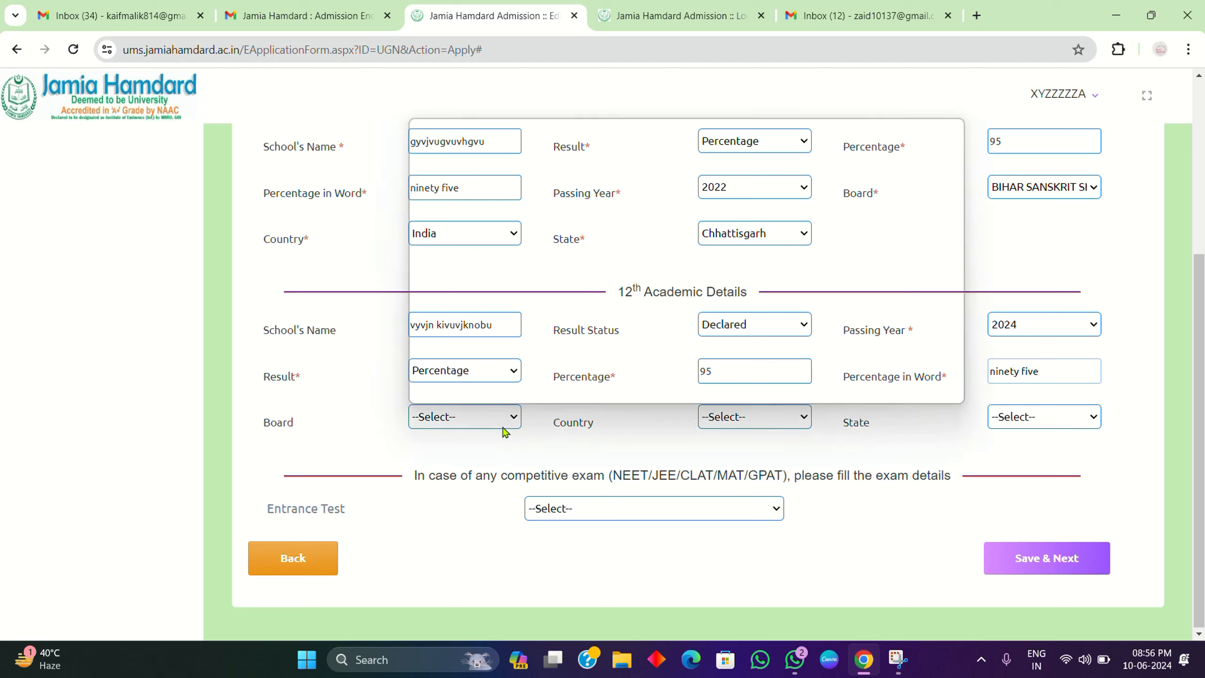
pyautogui.click(432, 226)
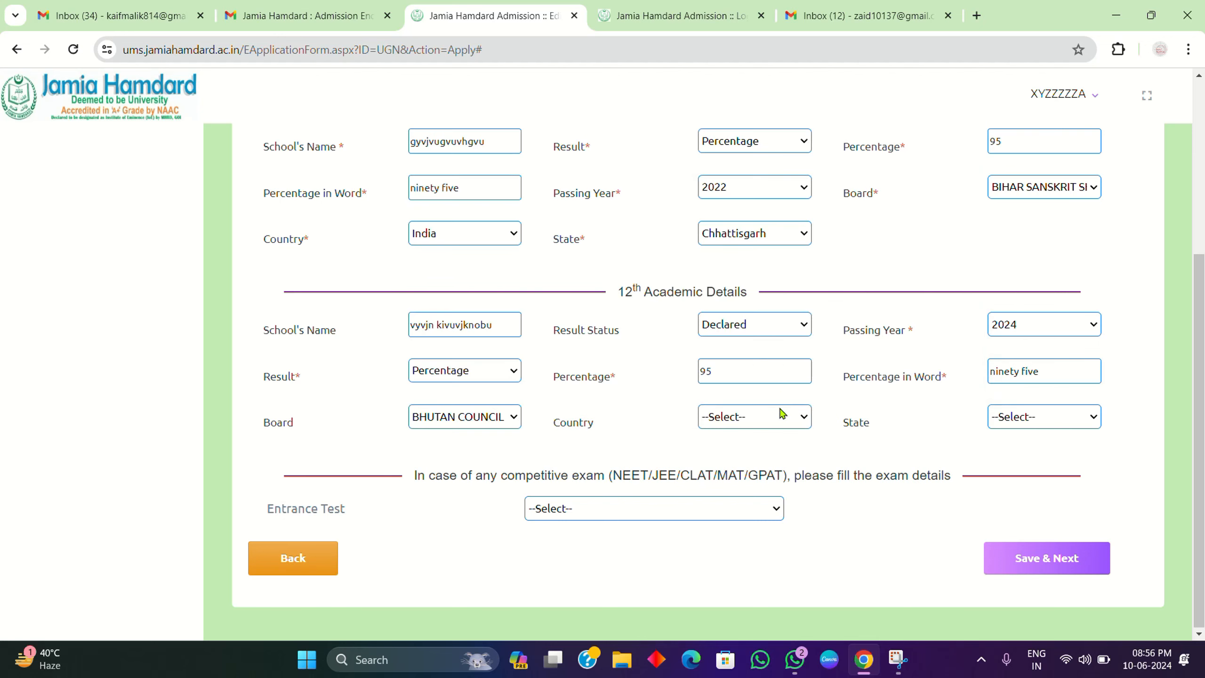
pyautogui.click(456, 418)
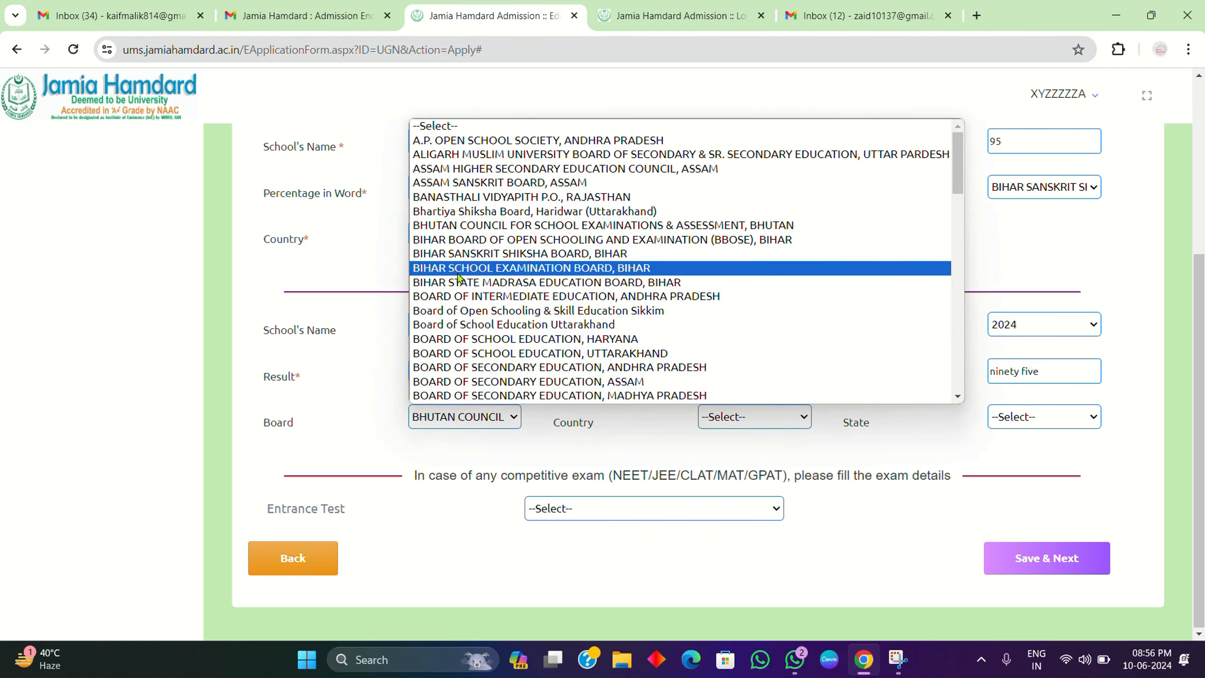
pyautogui.click(463, 269)
# Step: Set the 12th country to India
pyautogui.click(770, 414)
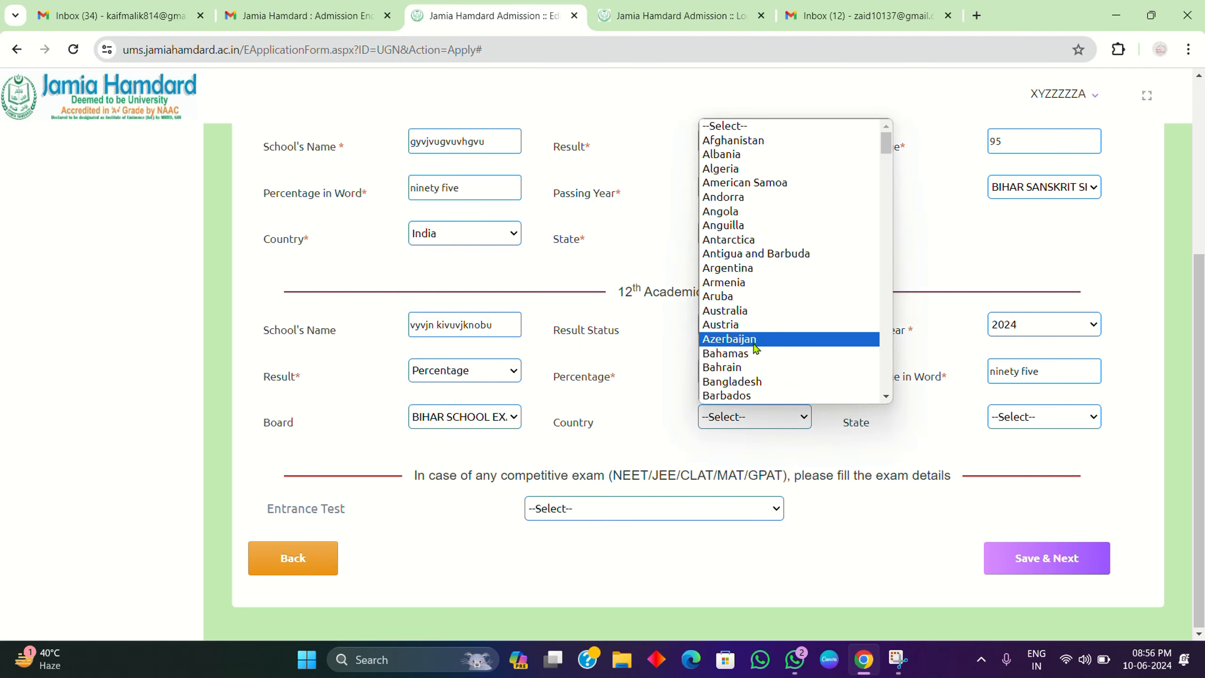
pyautogui.press('o')
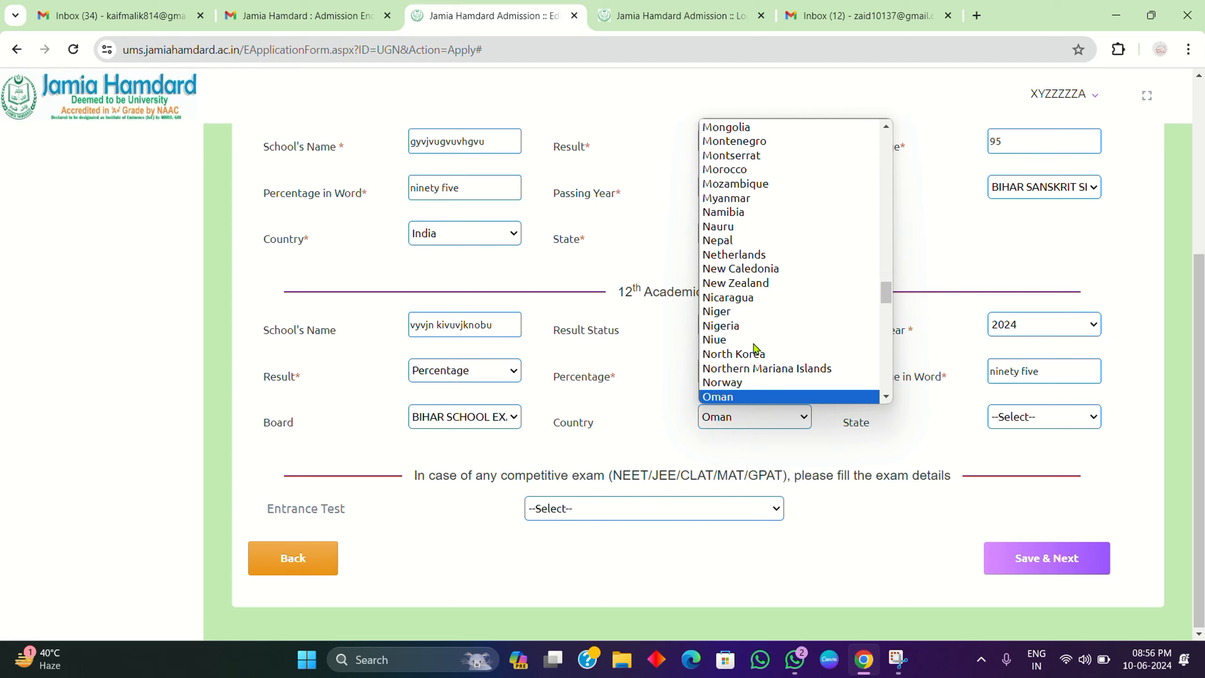
pyautogui.press('Up')
pyautogui.press('Up')
pyautogui.press('Up')
pyautogui.press('Up')
pyautogui.press('Up')
pyautogui.press('Up')
pyautogui.press('Up')
pyautogui.press('Up')
pyautogui.press('Up')
pyautogui.press('Up')
pyautogui.press('Up')
pyautogui.press('Up')
pyautogui.press('Up')
pyautogui.press('Up')
pyautogui.press('Up')
pyautogui.press('Up')
pyautogui.press('Up')
pyautogui.press('Up')
pyautogui.press('Up')
pyautogui.press('Up')
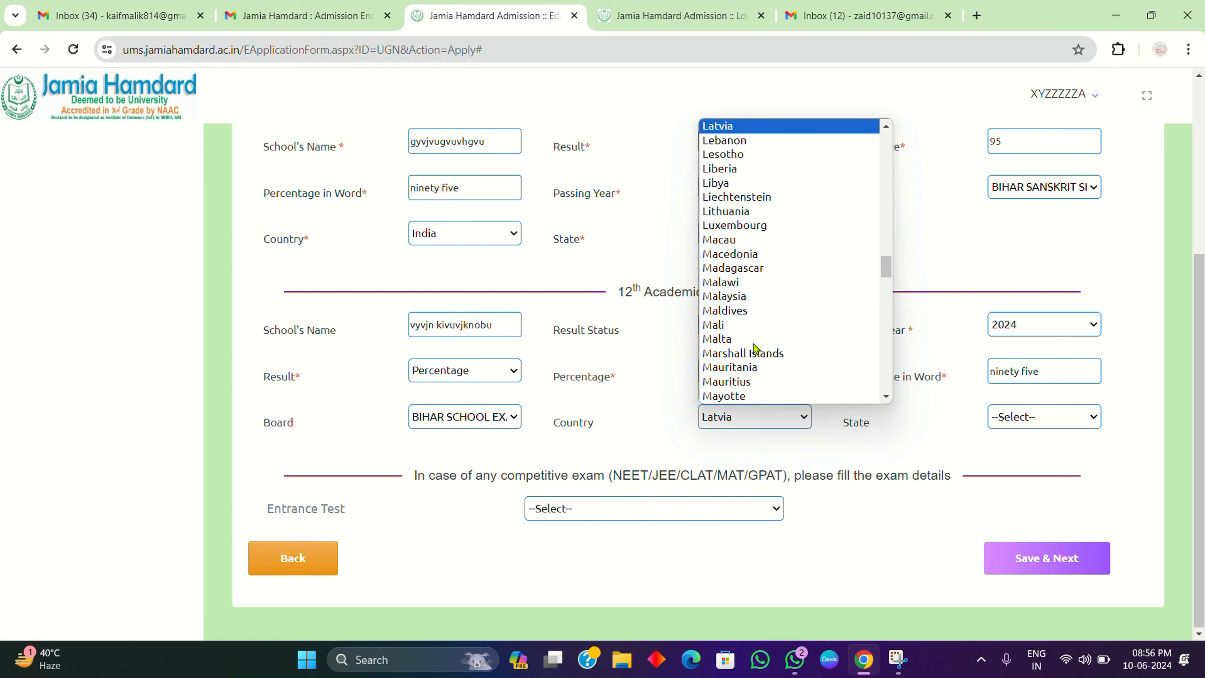
pyautogui.press('Up')
pyautogui.press('Up')
pyautogui.press('Up')
pyautogui.press('Up')
pyautogui.press('Up')
pyautogui.press('Up')
pyautogui.press('Up')
pyautogui.press('Up')
pyautogui.press('Up')
pyautogui.press('Up')
pyautogui.press('Up')
pyautogui.press('Up')
pyautogui.press('Up')
pyautogui.press('Up')
pyautogui.press('Up')
pyautogui.press('Down')
pyautogui.press('Down')
pyautogui.press('Down')
pyautogui.press('Down')
pyautogui.press('Down')
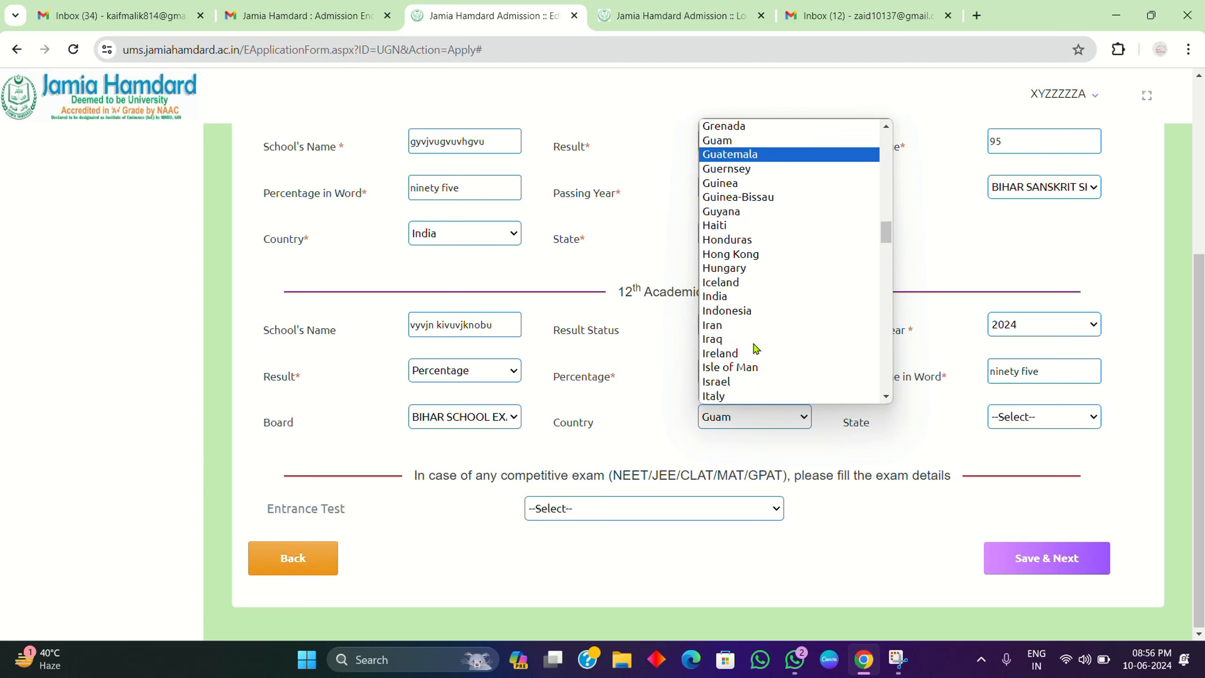
pyautogui.press('Down')
pyautogui.press('Down')
pyautogui.press('Down')
pyautogui.press('Down')
pyautogui.press('Down')
pyautogui.press('Down')
pyautogui.press('Down')
pyautogui.press('Up')
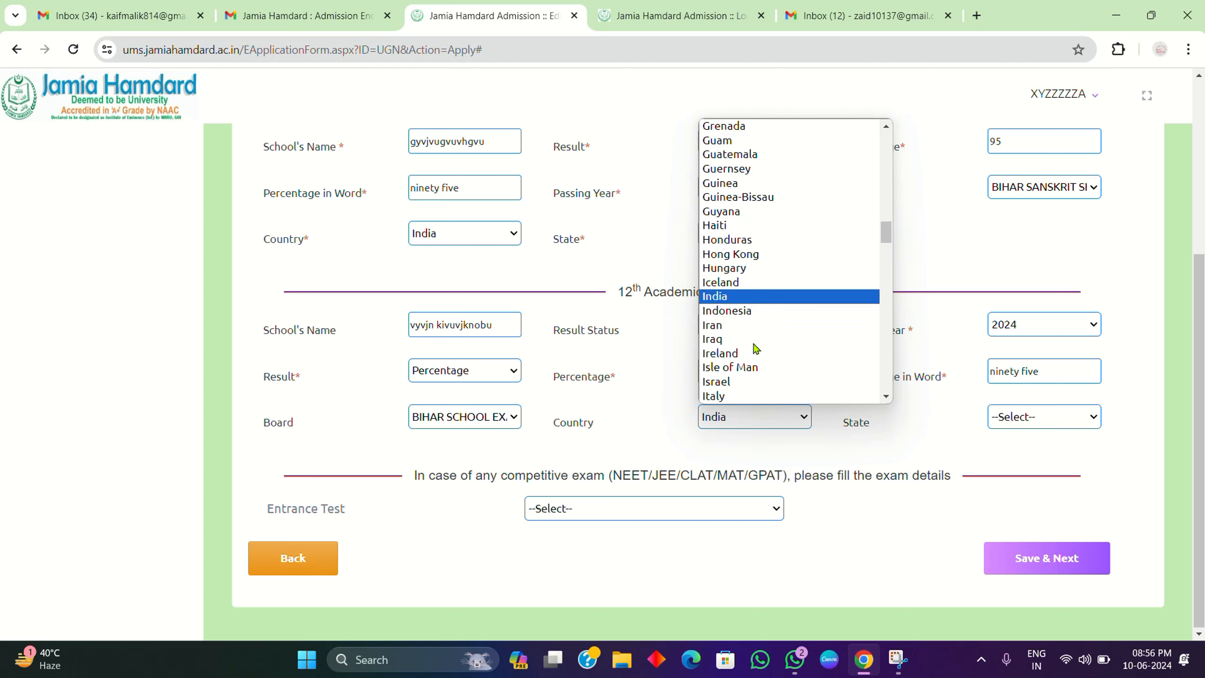
pyautogui.press('Return')
# Step: Set the 12th state to Chhattisgarh
pyautogui.click(1028, 413)
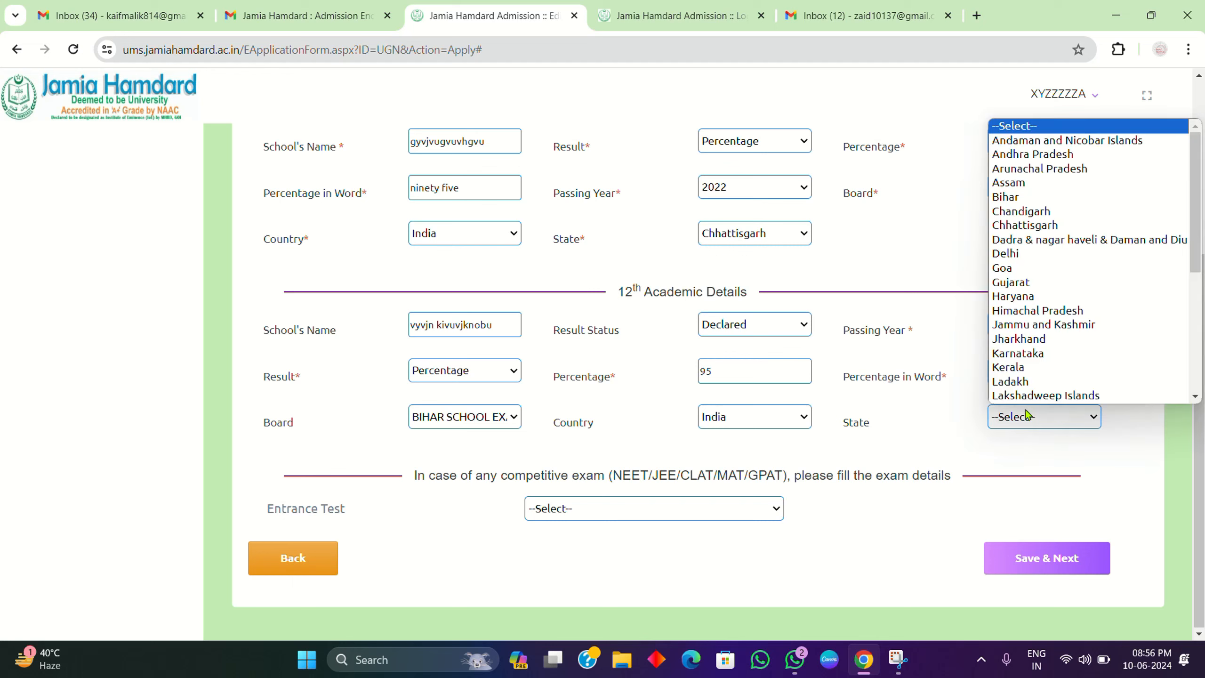
pyautogui.scroll(-1, 1076, 264)
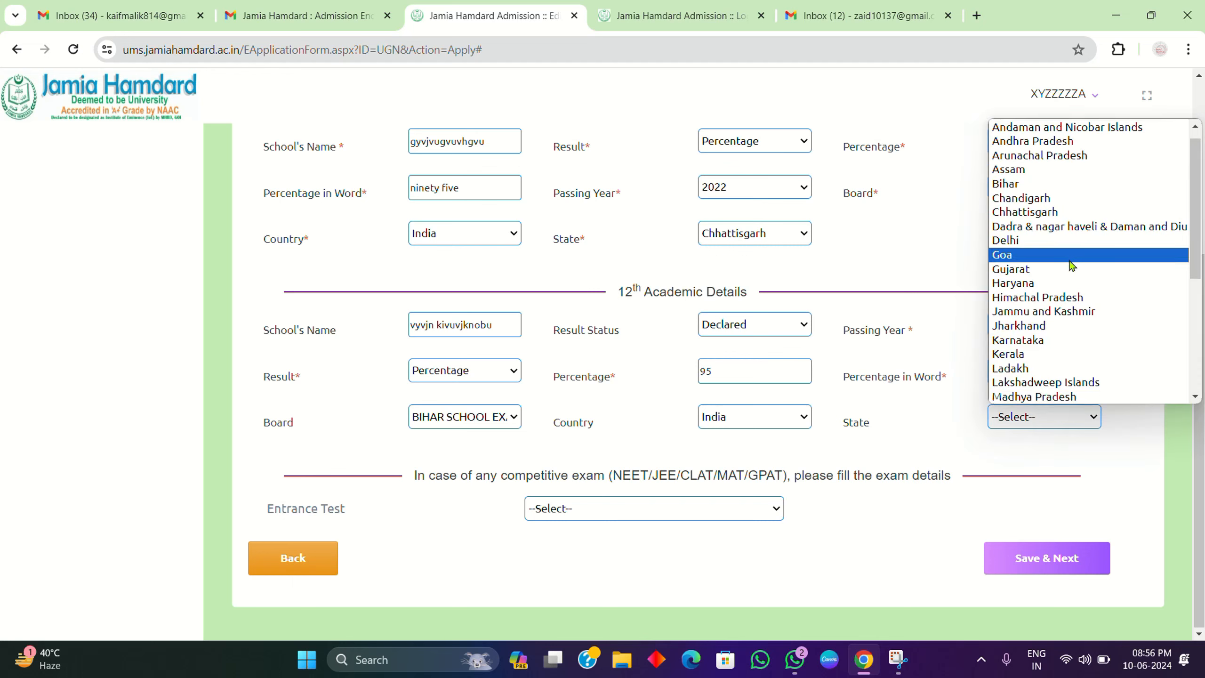
pyautogui.click(1038, 201)
pyautogui.click(1039, 212)
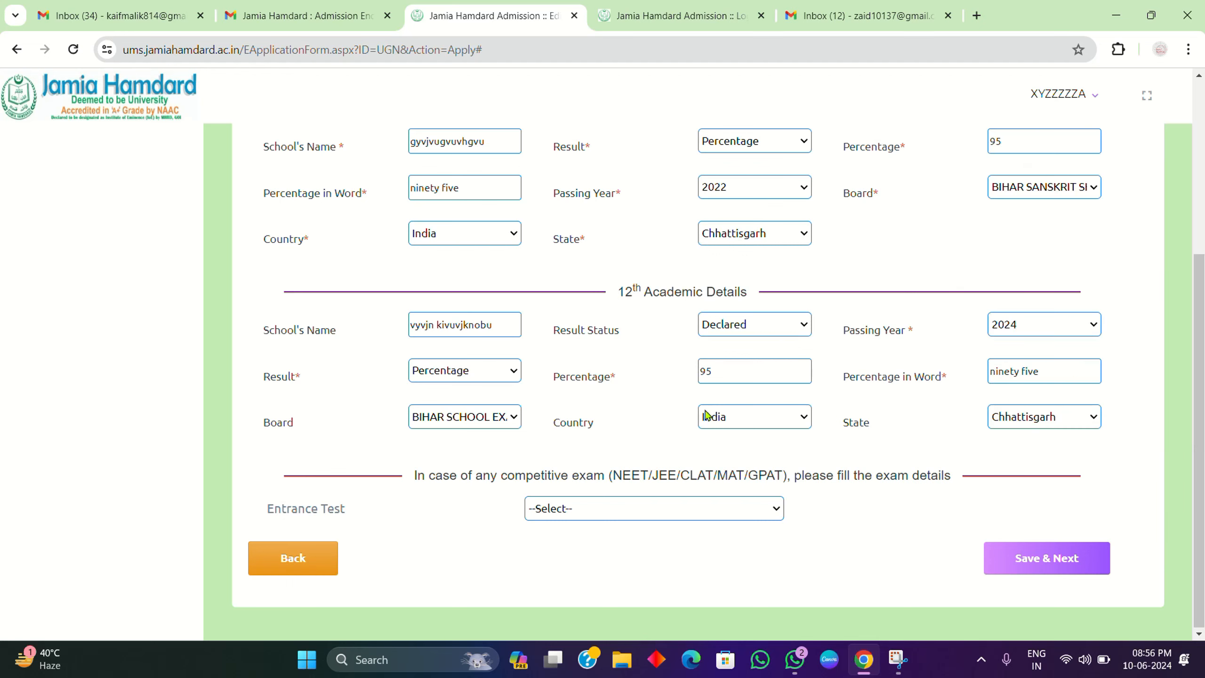
pyautogui.click(682, 507)
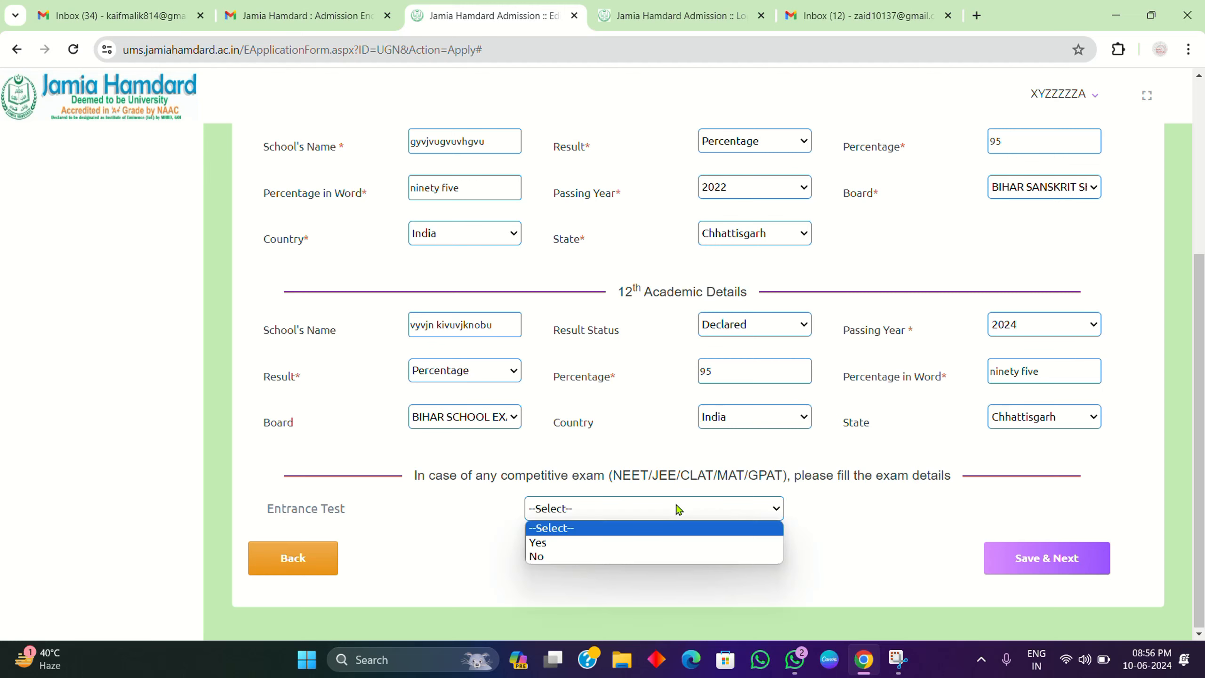
# Step: Answer Yes to the entrance test question and try saving the qualifications
pyautogui.click(597, 542)
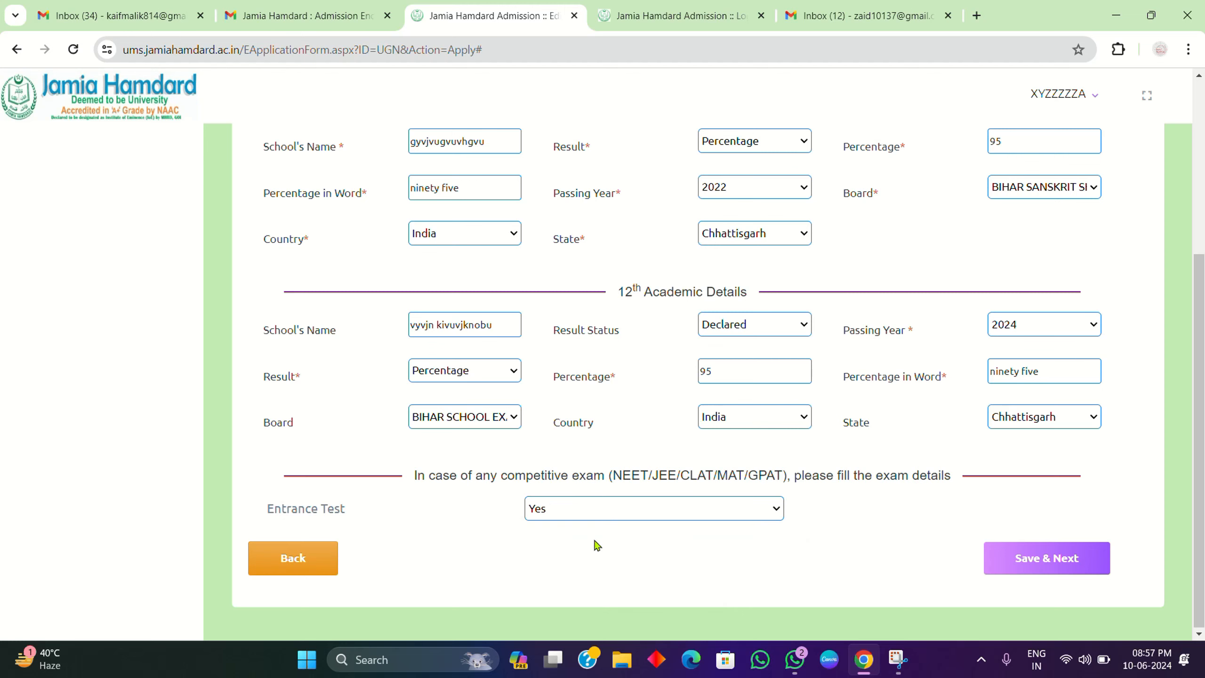
pyautogui.click(532, 515)
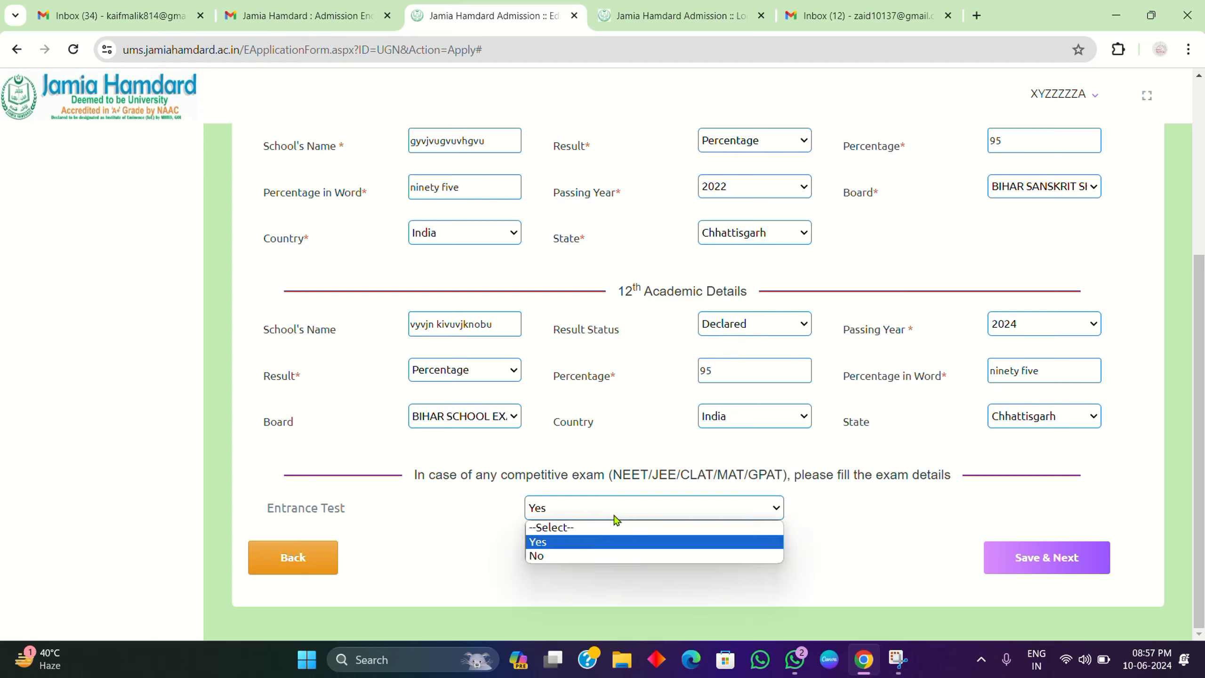
pyautogui.click(574, 556)
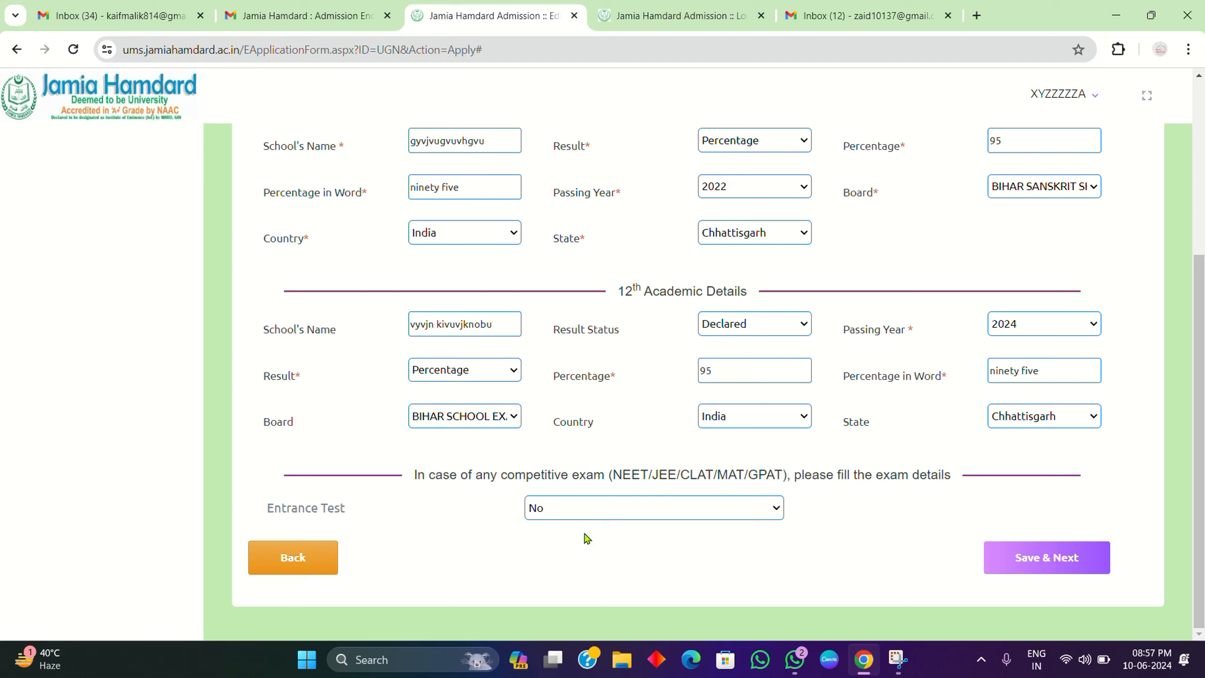
pyautogui.click(598, 509)
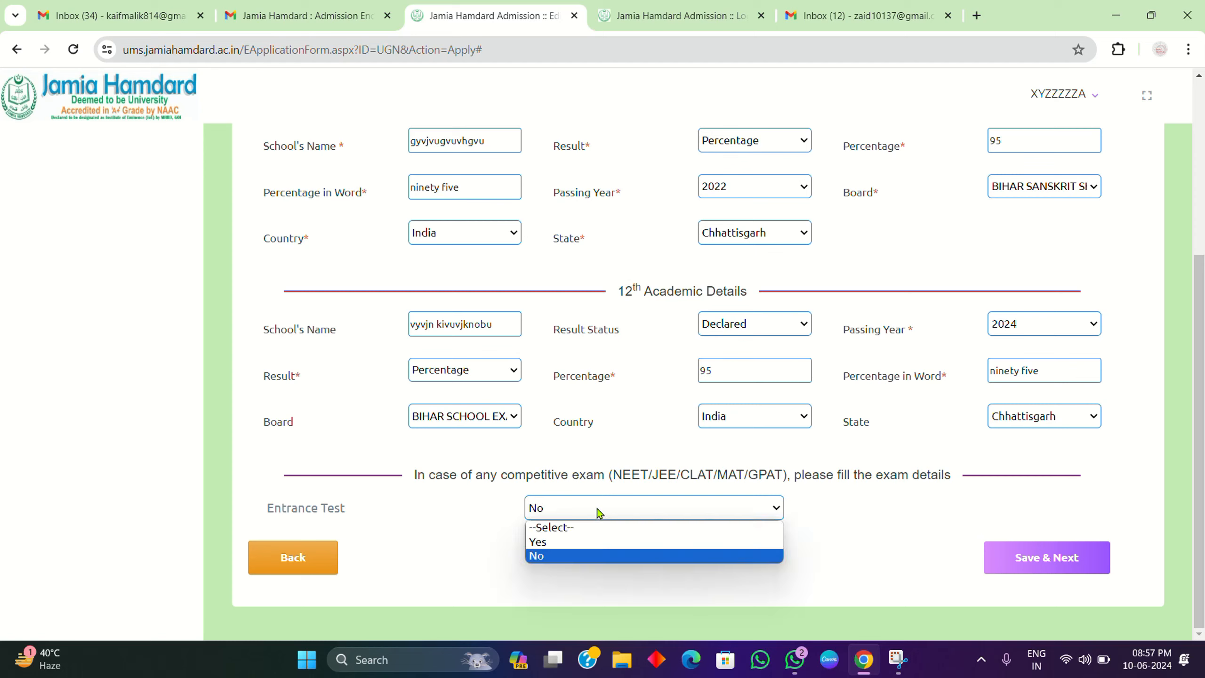
pyautogui.click(579, 541)
pyautogui.click(1017, 573)
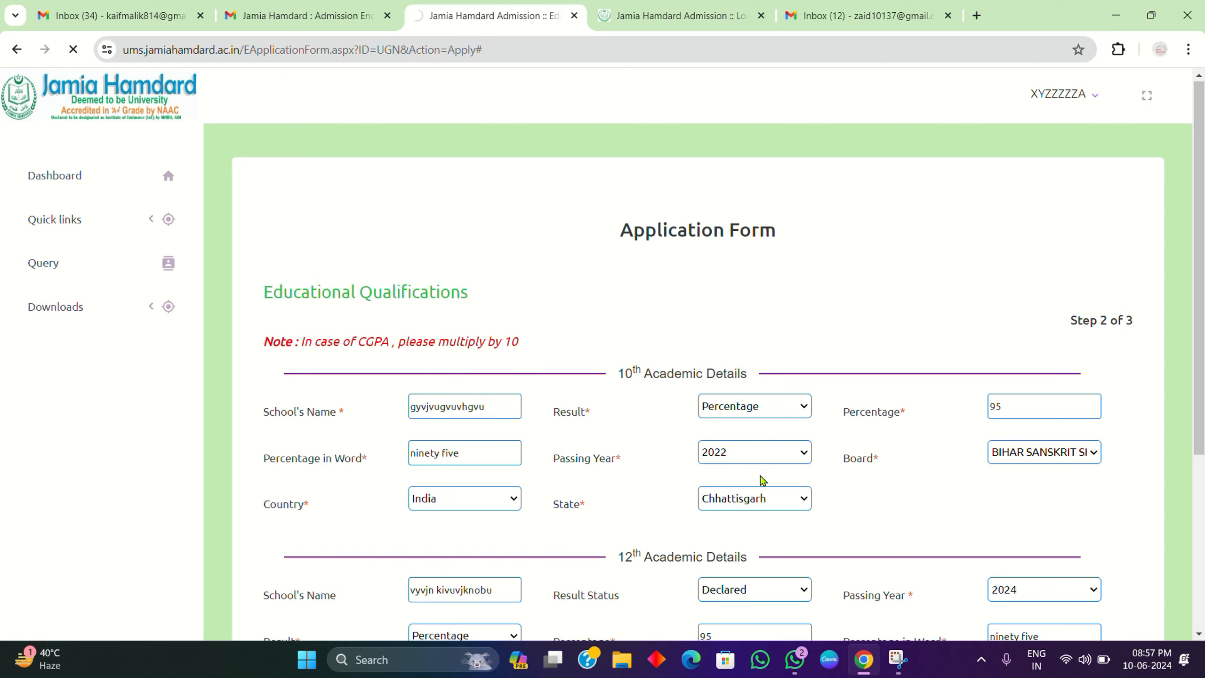
pyautogui.click(1020, 408)
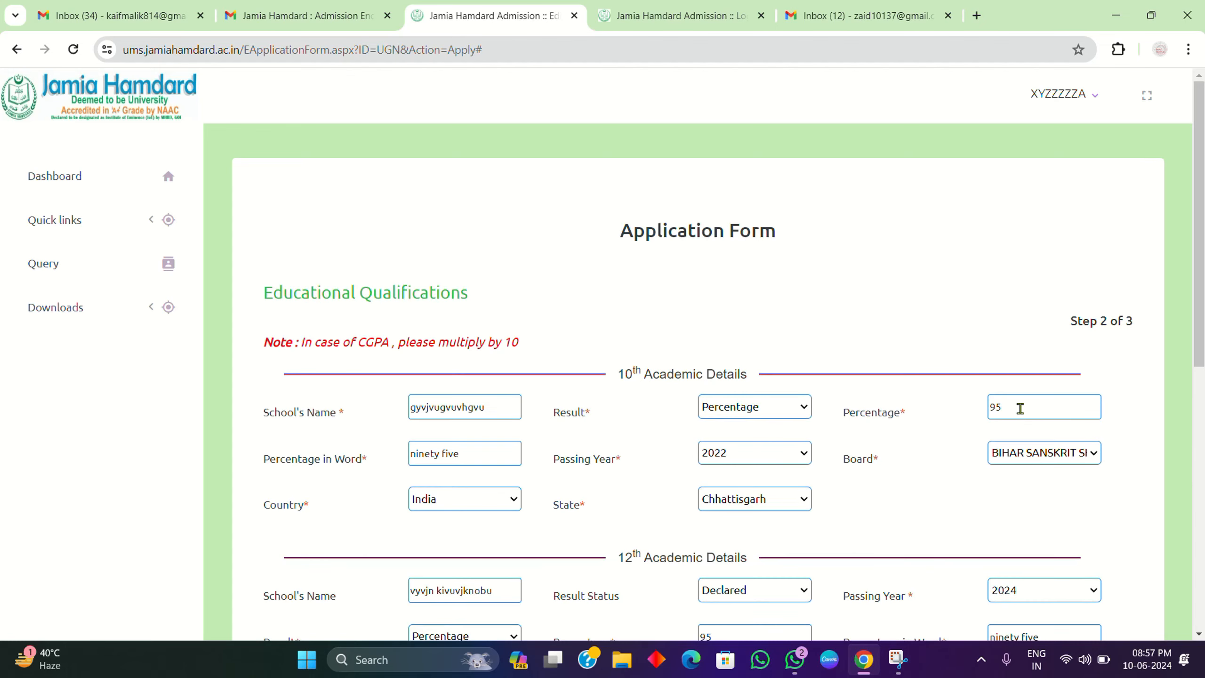
pyautogui.scroll(-10, 1021, 408)
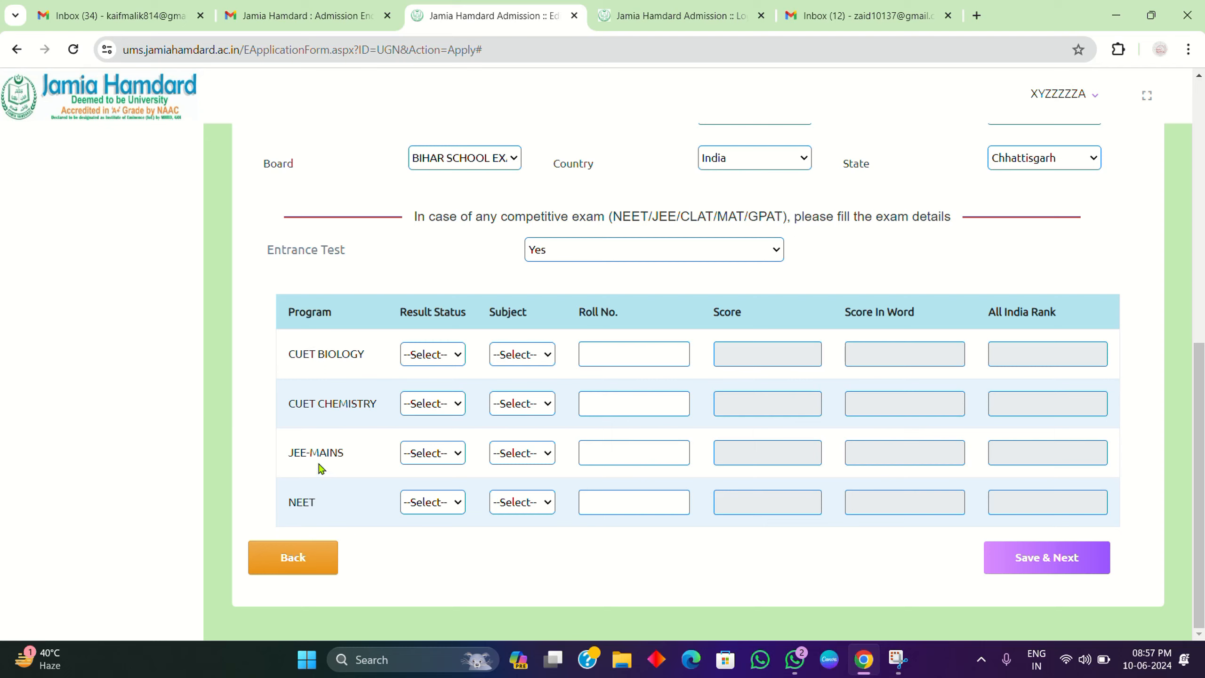
# Step: Change Entrance Test to No, removing the exam table, and save the qualifications
pyautogui.click(711, 258)
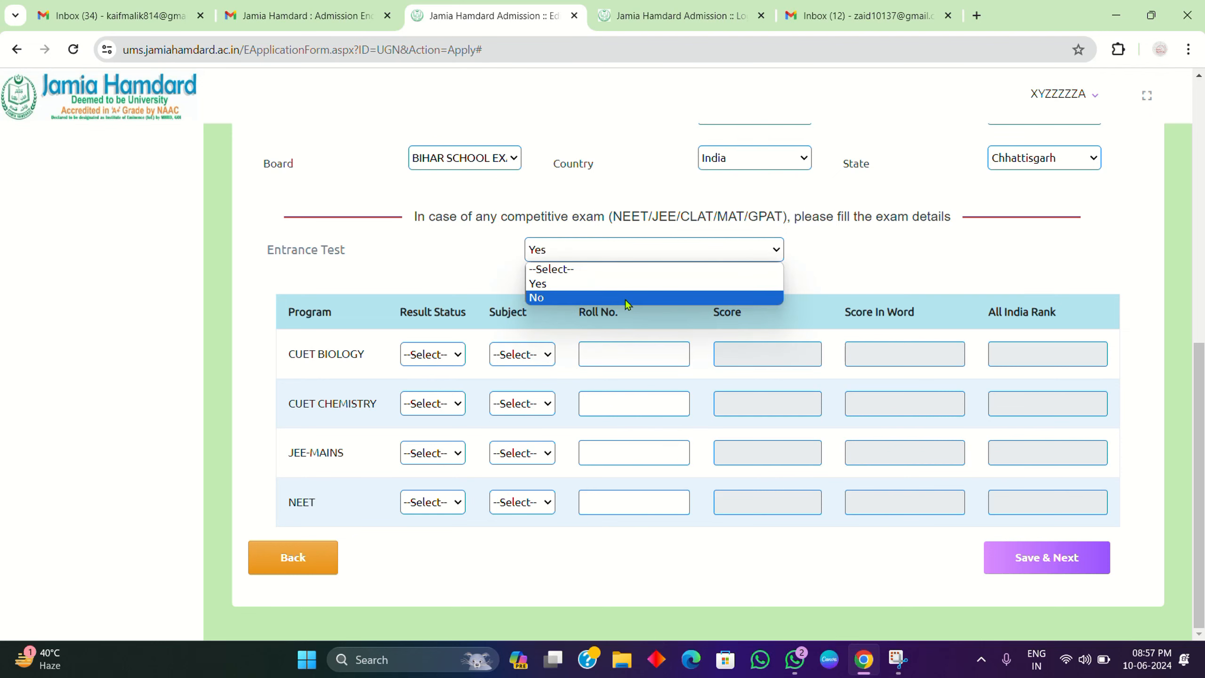
pyautogui.click(625, 300)
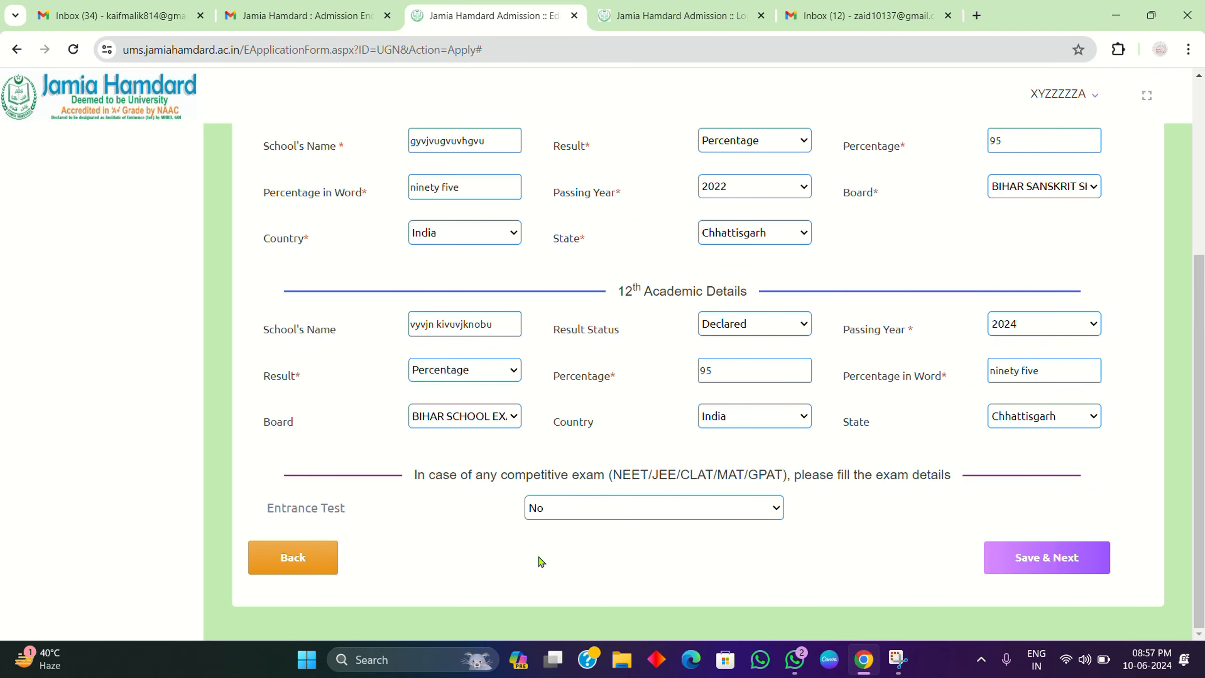
pyautogui.click(1060, 557)
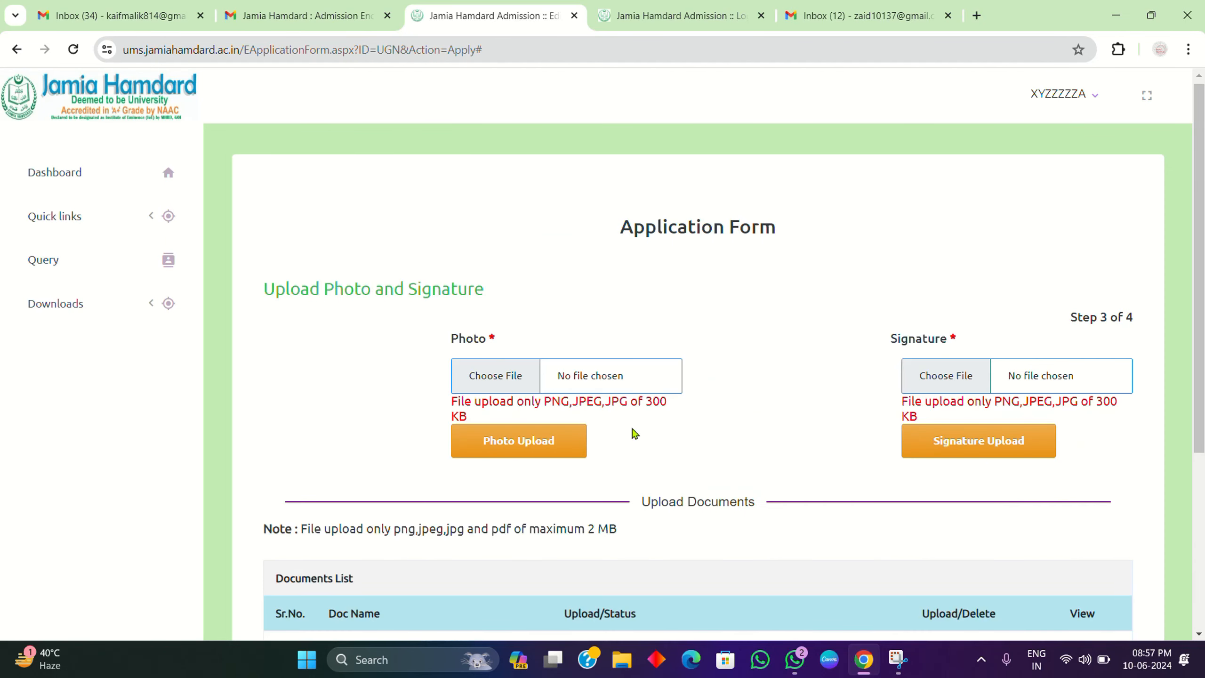
# Step: Review the Step 3 page's photo, signature and 10th, 12th, CUET and NEET document slots
pyautogui.scroll(-5, 631, 428)
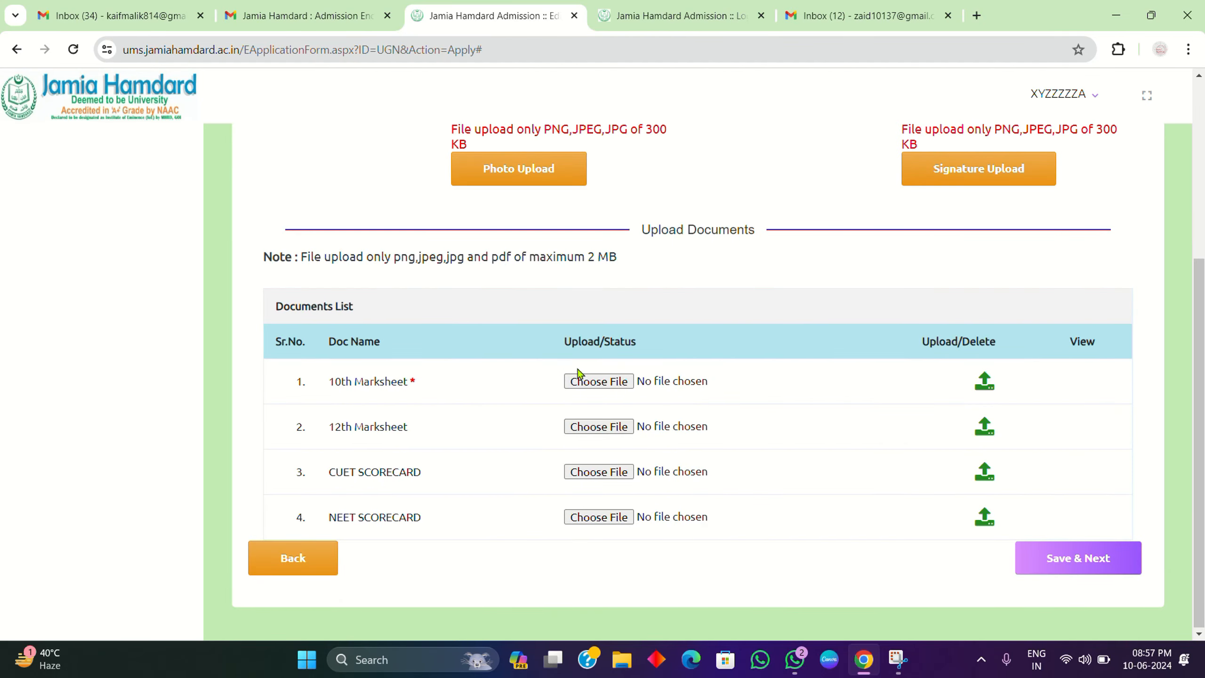
pyautogui.scroll(5, 579, 375)
pyautogui.scroll(-5, 579, 374)
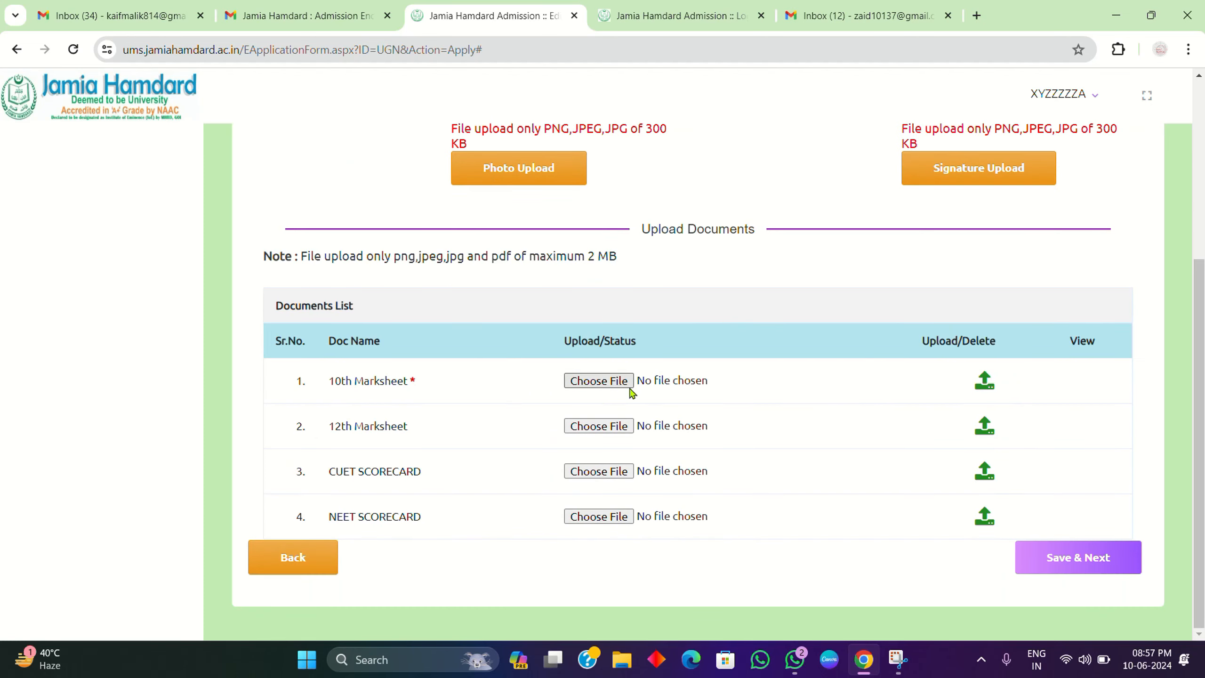
pyautogui.scroll(5, 622, 386)
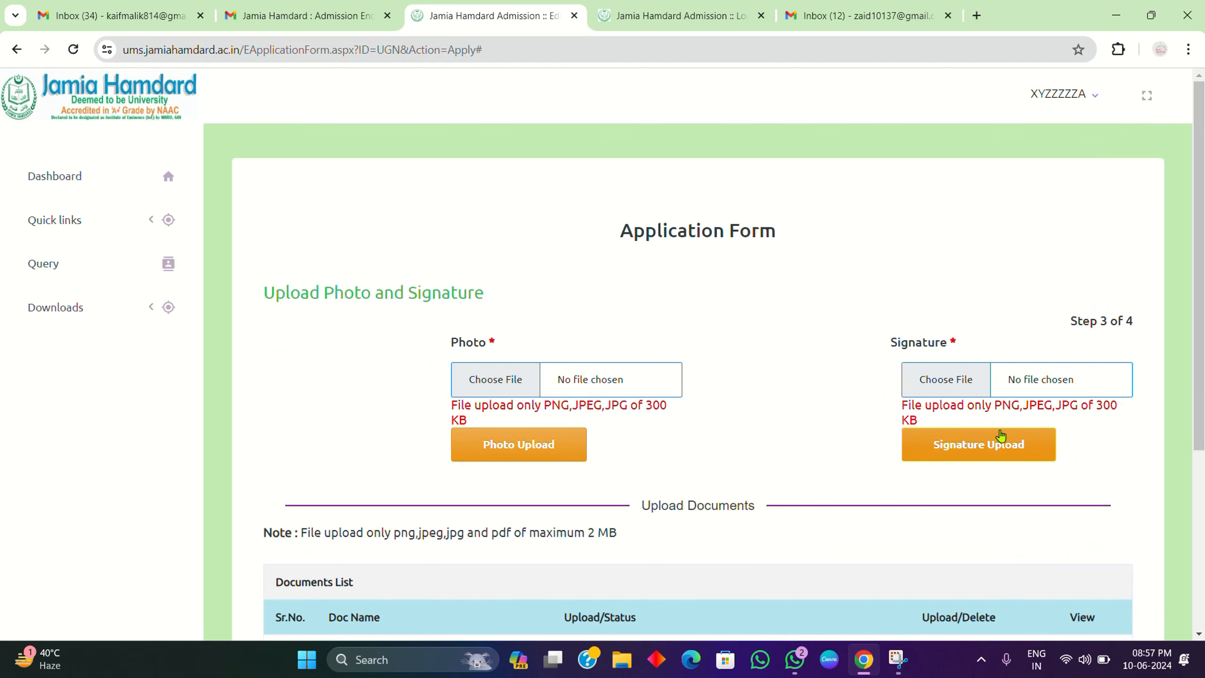
pyautogui.scroll(-5, 977, 439)
pyautogui.scroll(5, 550, 401)
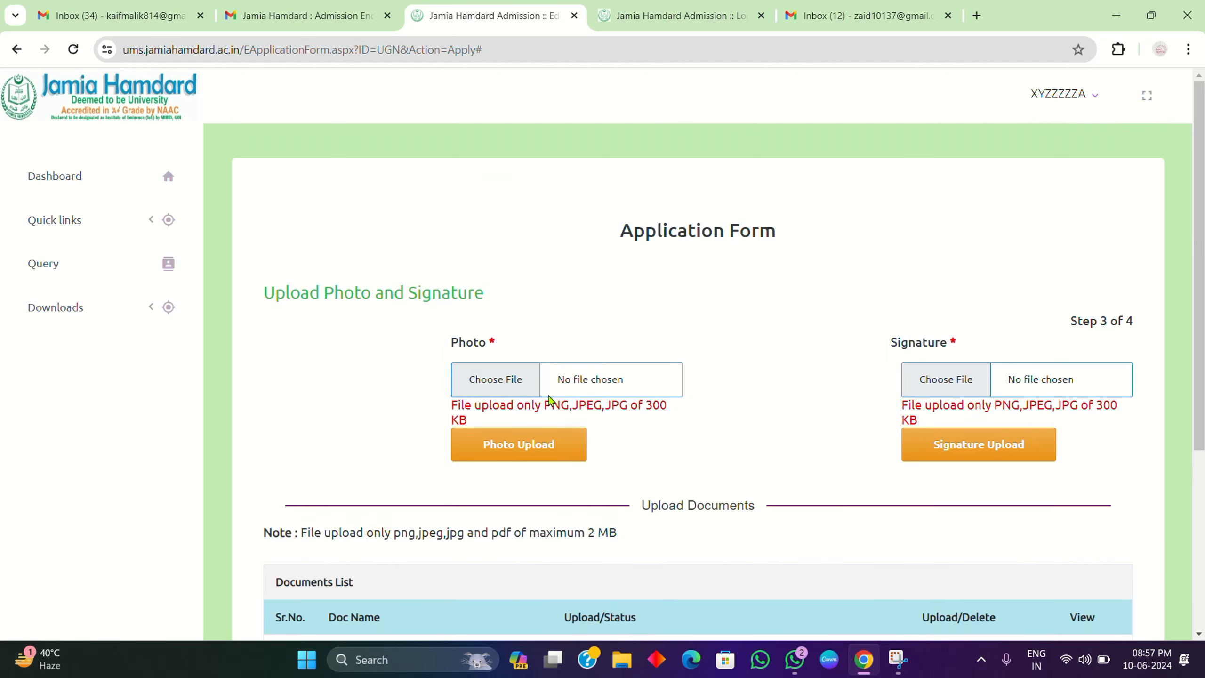
pyautogui.scroll(-5, 477, 361)
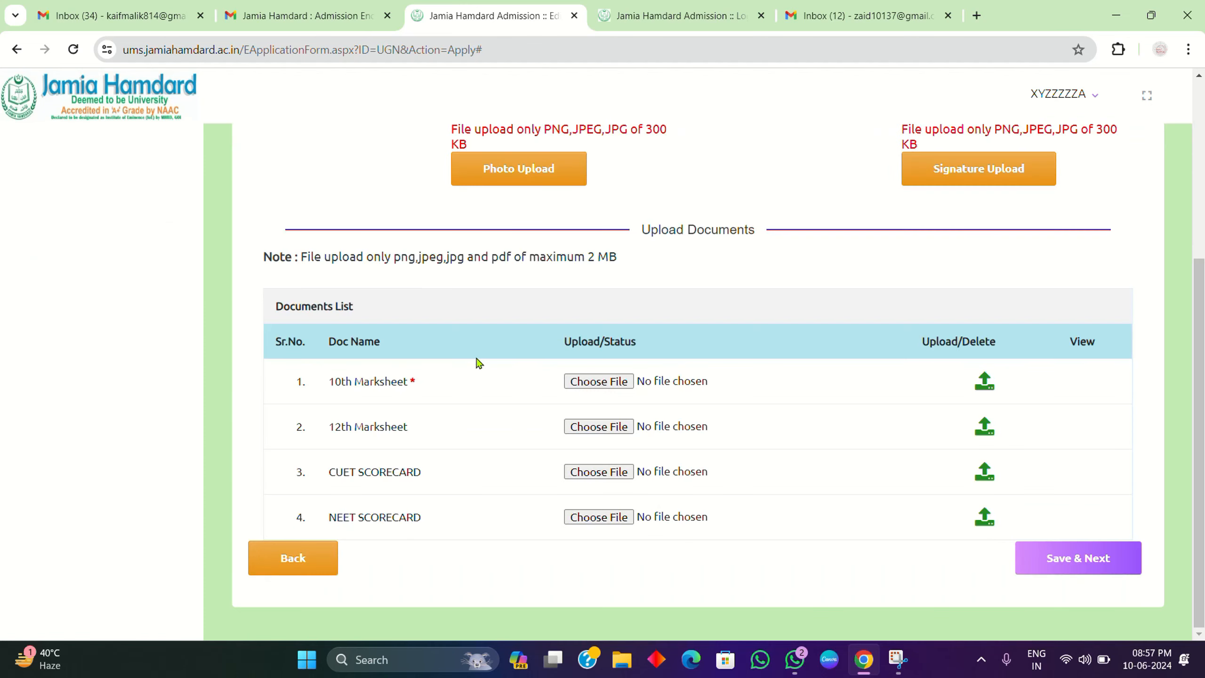